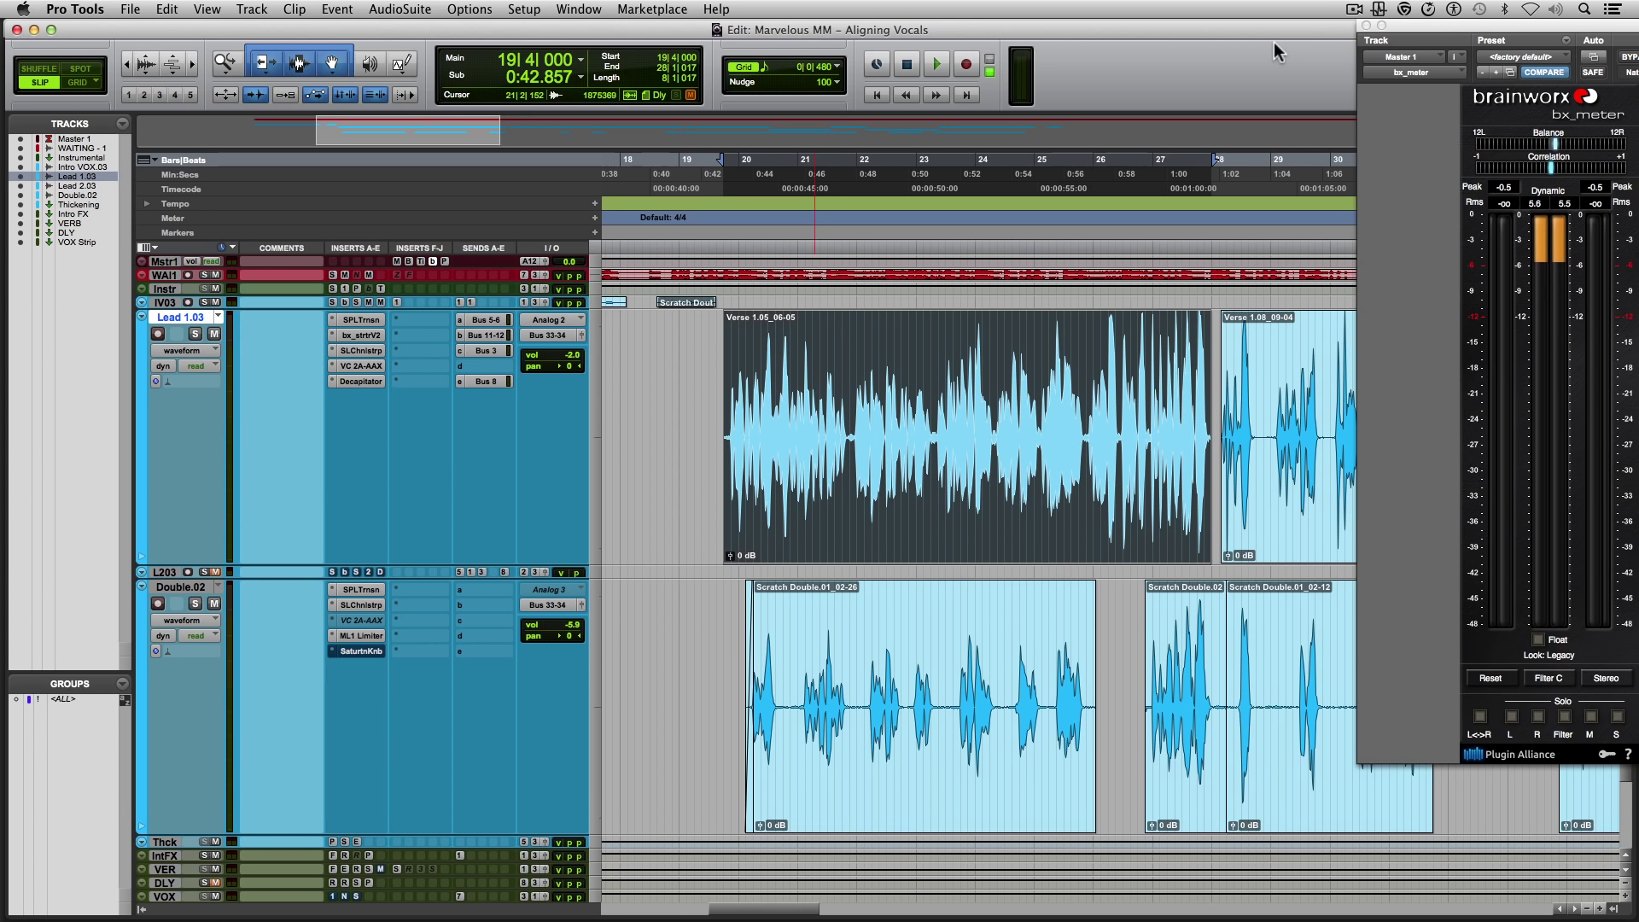
Play the verse selected on Lead 1.03 with the full mix, starting from 19|4|000.
{"action": "key", "text": "space"}
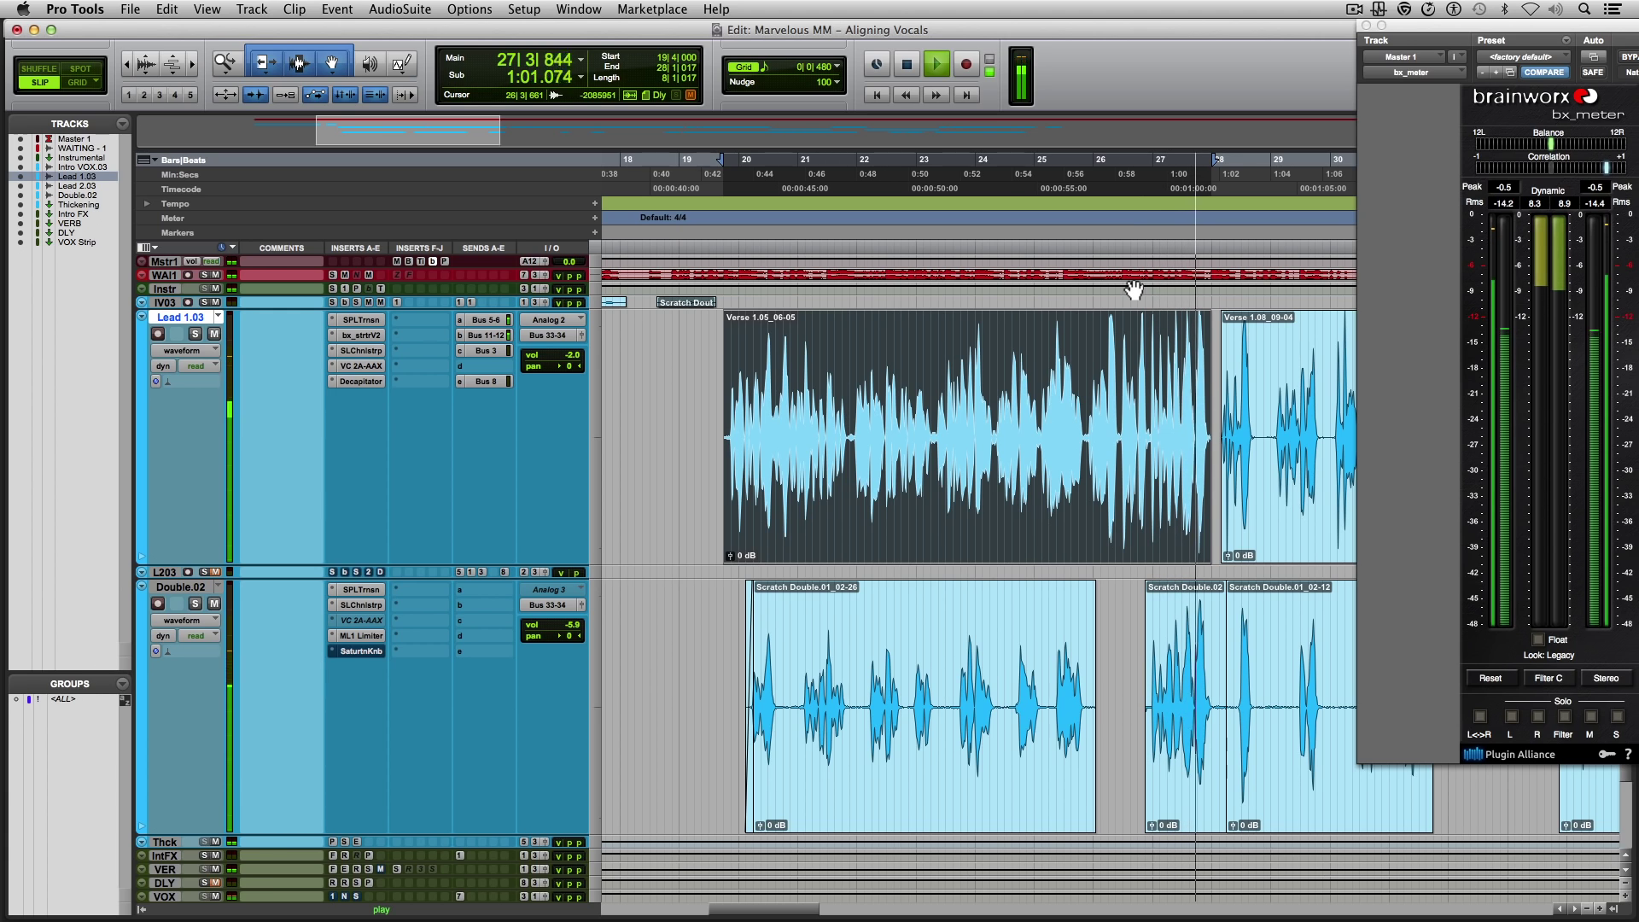
{"action": "key", "text": "space"}
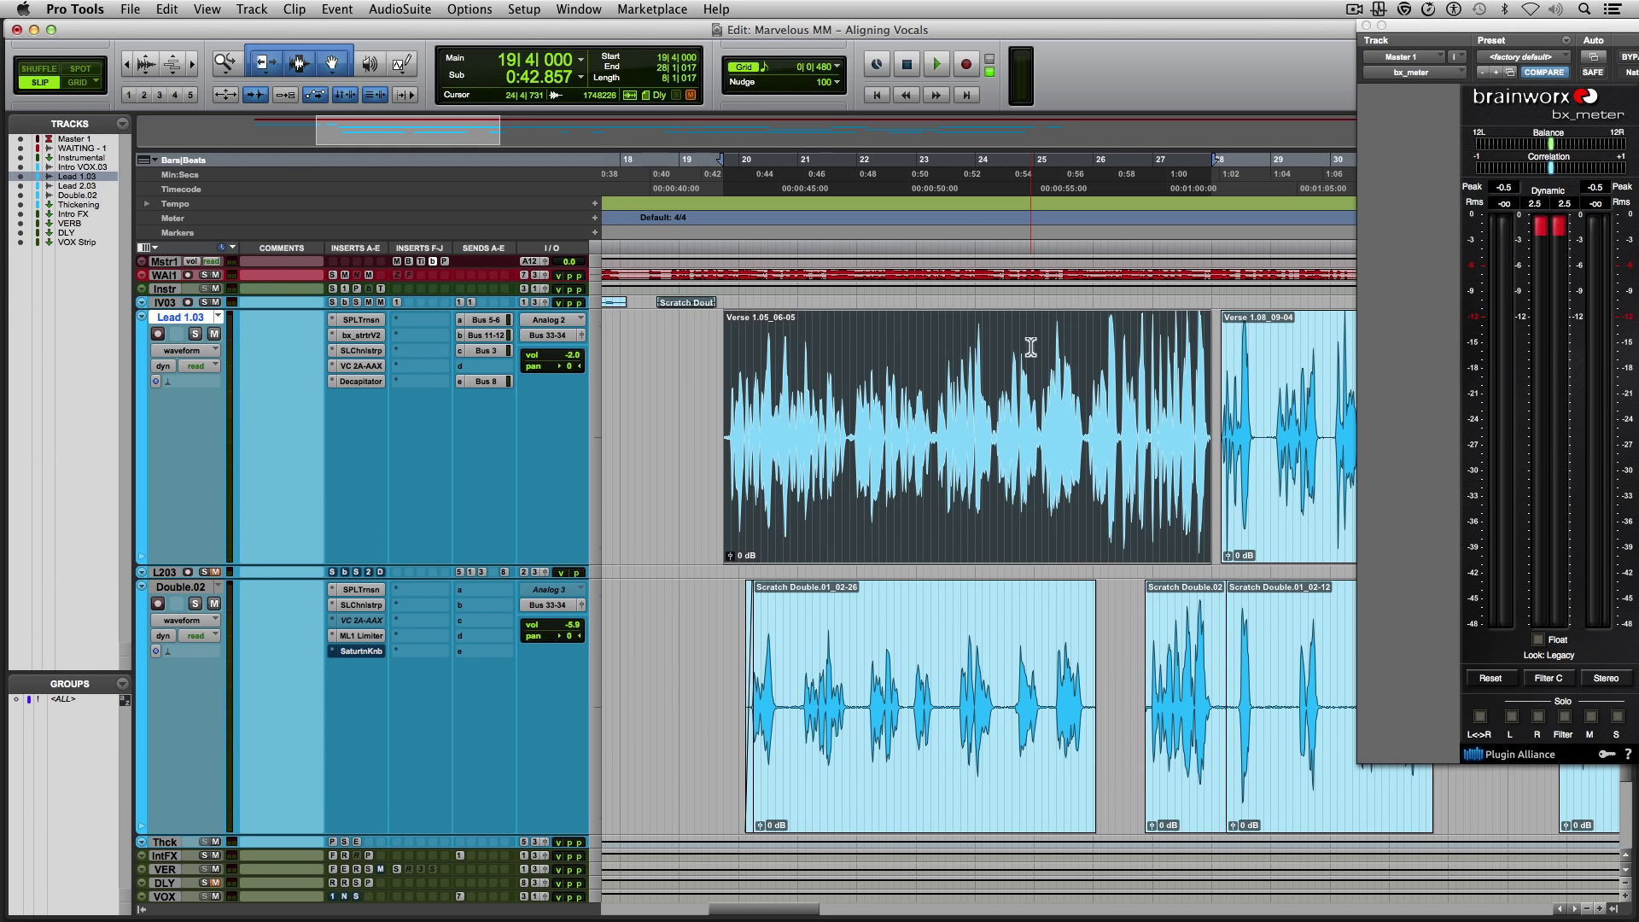
Place the edit cursor in the Double.02 phrase at 22|4|169 and solo the Lead 1.03 and Double.02 tracks.
{"action": "left_click", "coordinate": [921, 593]}
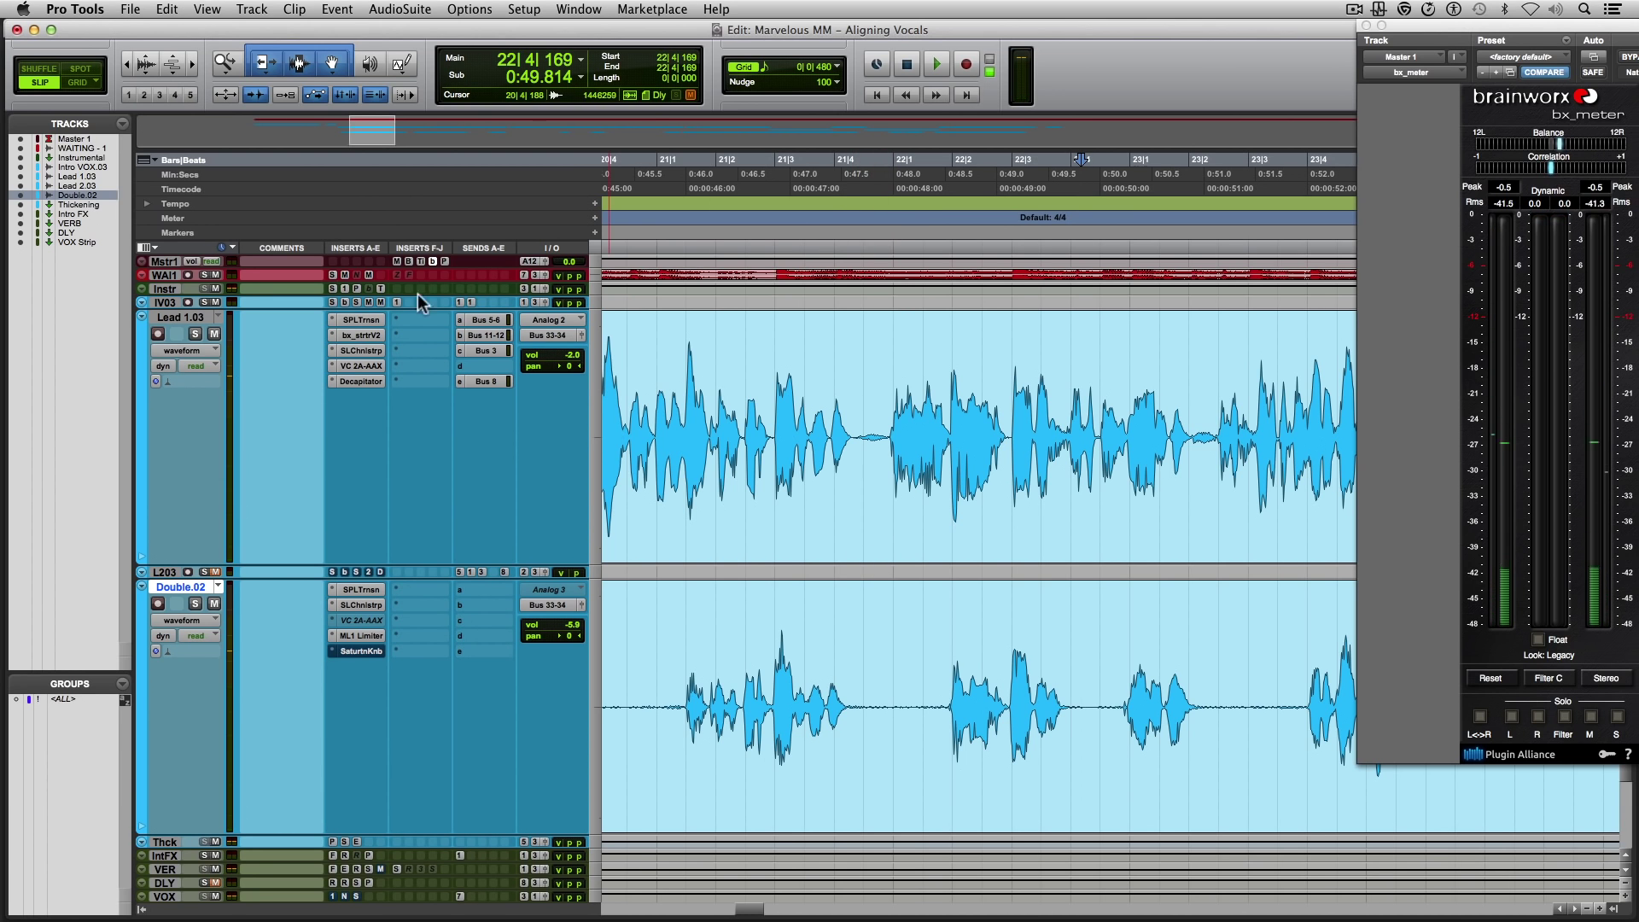
{"action": "left_click", "coordinate": [196, 334]}
{"action": "left_click", "coordinate": [195, 604]}
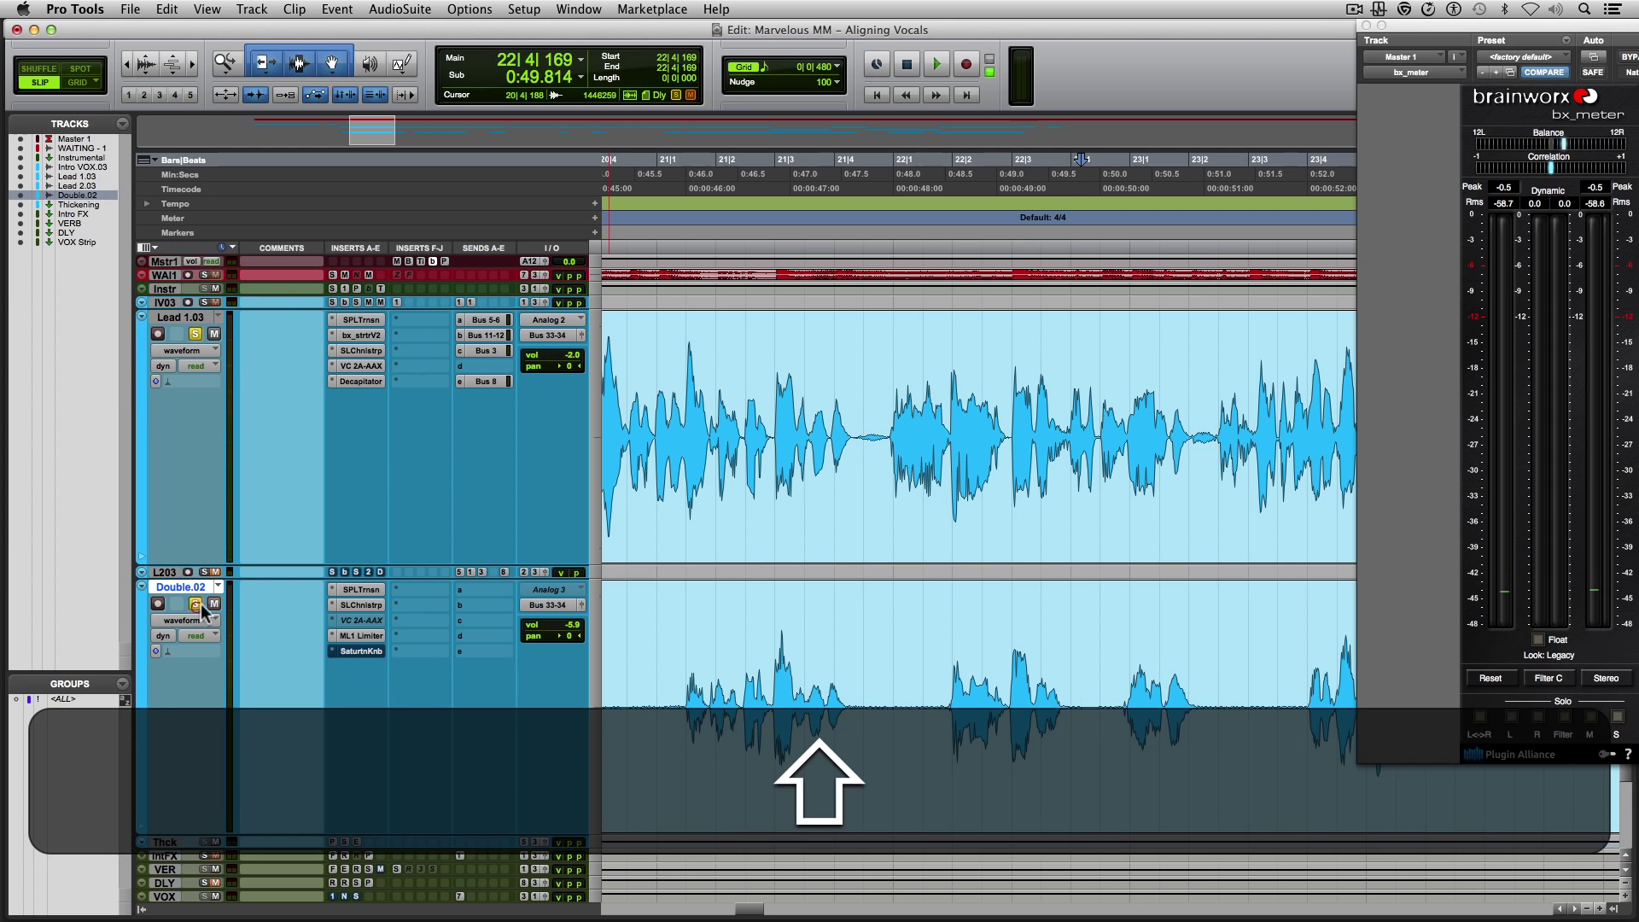
Play the soloed lead and double together from 22|4|169 and again from 21|4|781.
{"action": "key", "text": "shift+space"}
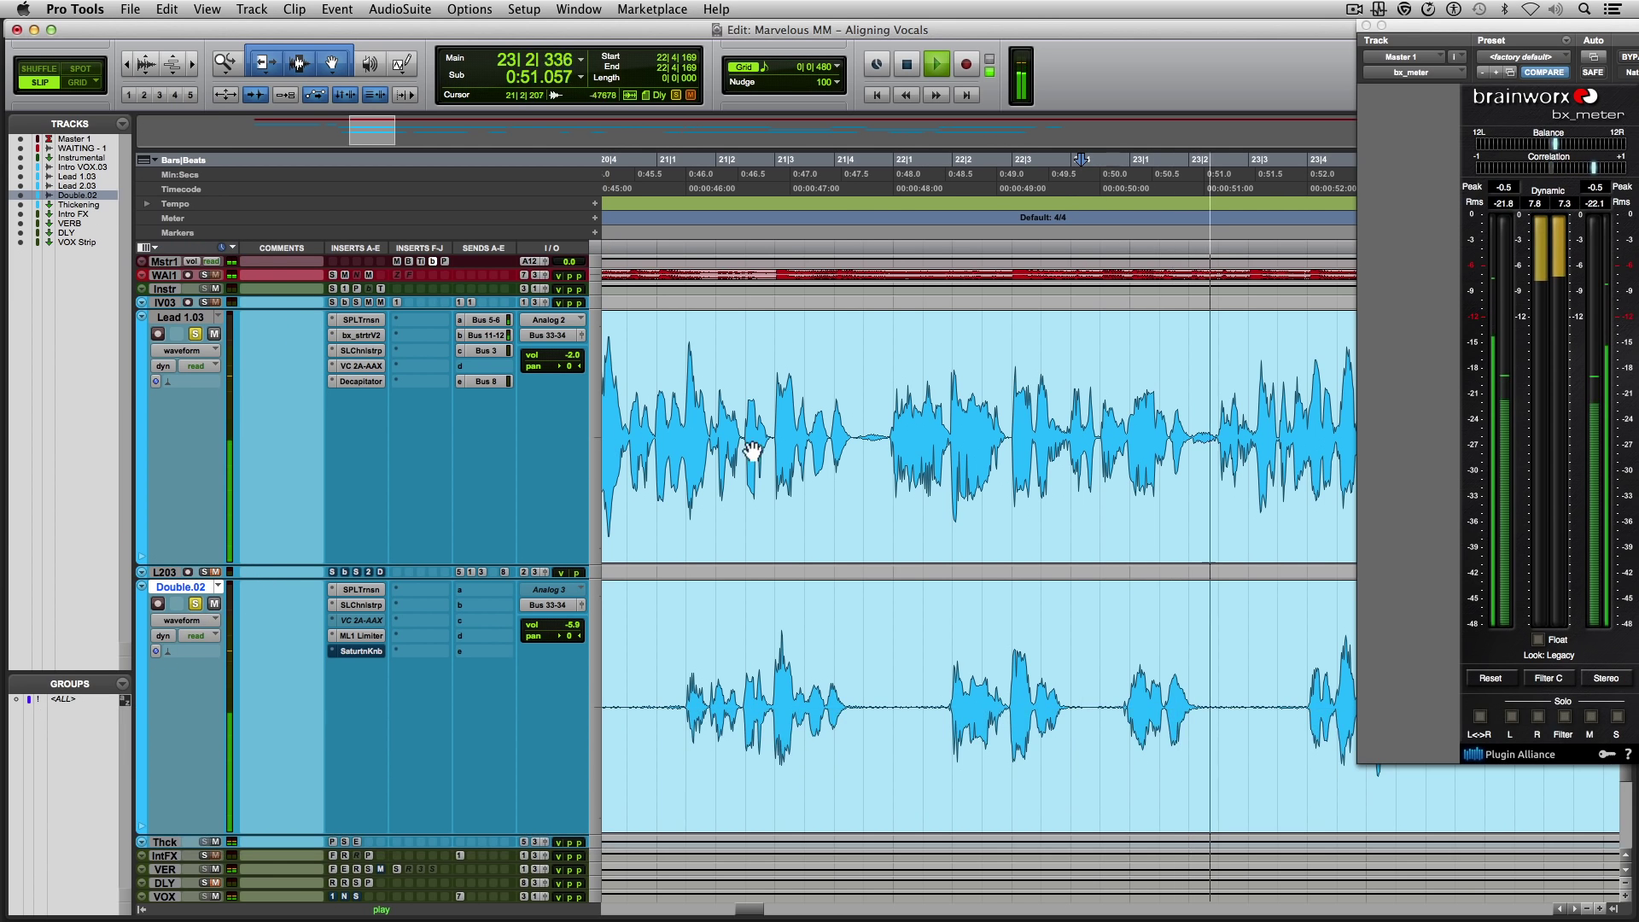
{"action": "key", "text": "space"}
{"action": "left_click", "coordinate": [884, 433]}
{"action": "key", "text": "space"}
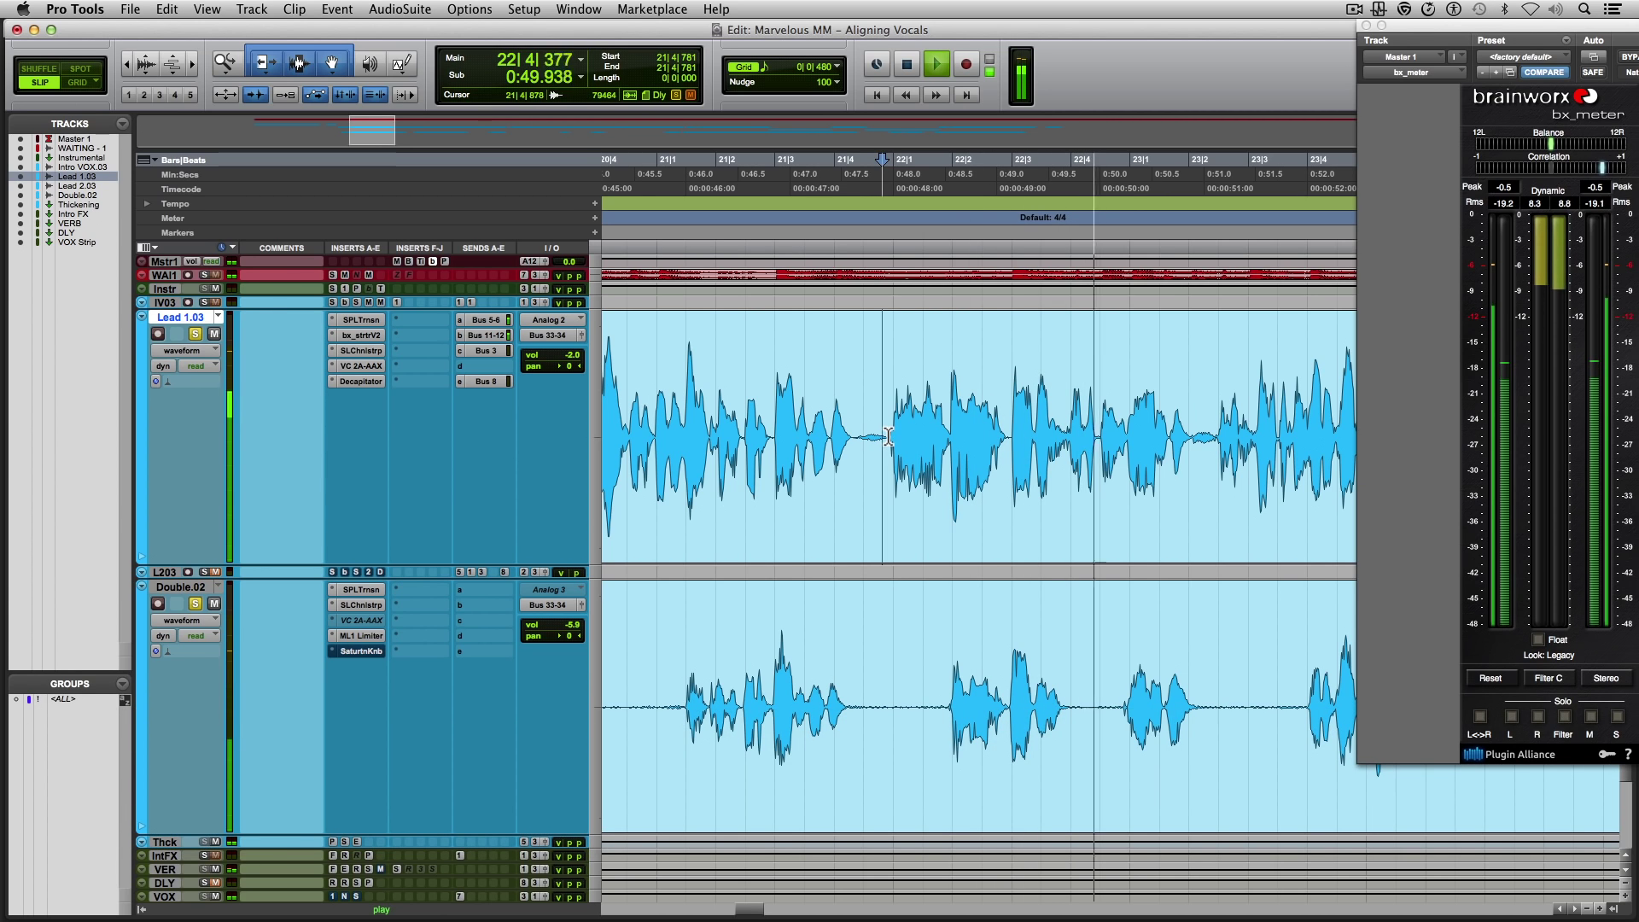
{"action": "key", "text": "space"}
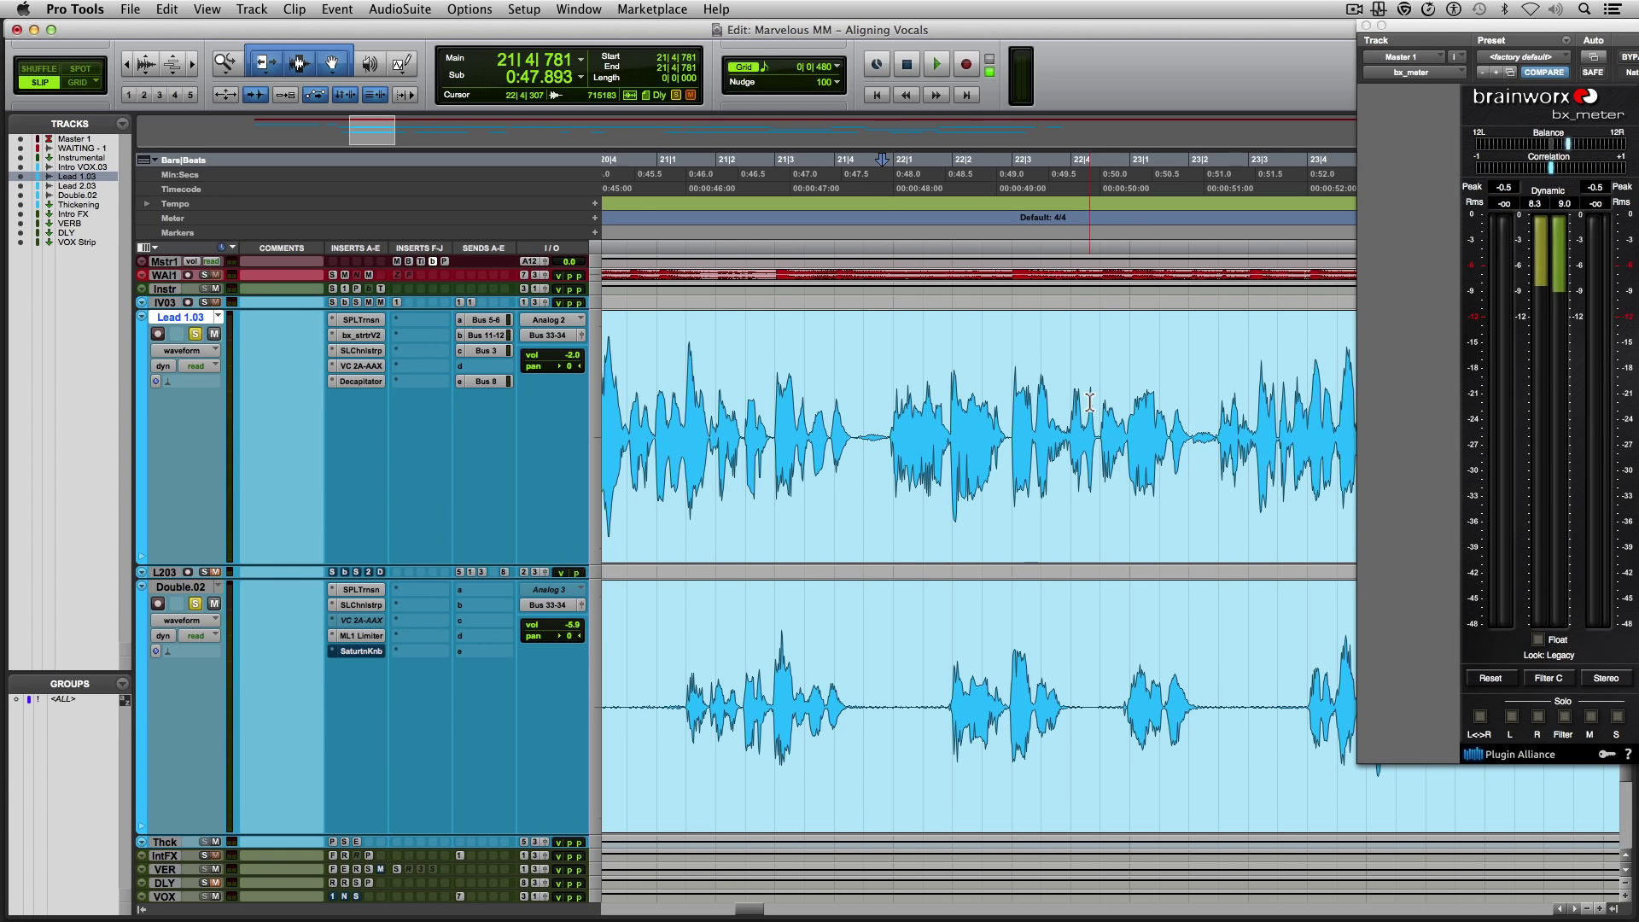
Duplicate the Double.02 playlist under the name Double.04.
{"action": "key", "text": "semicolon"}
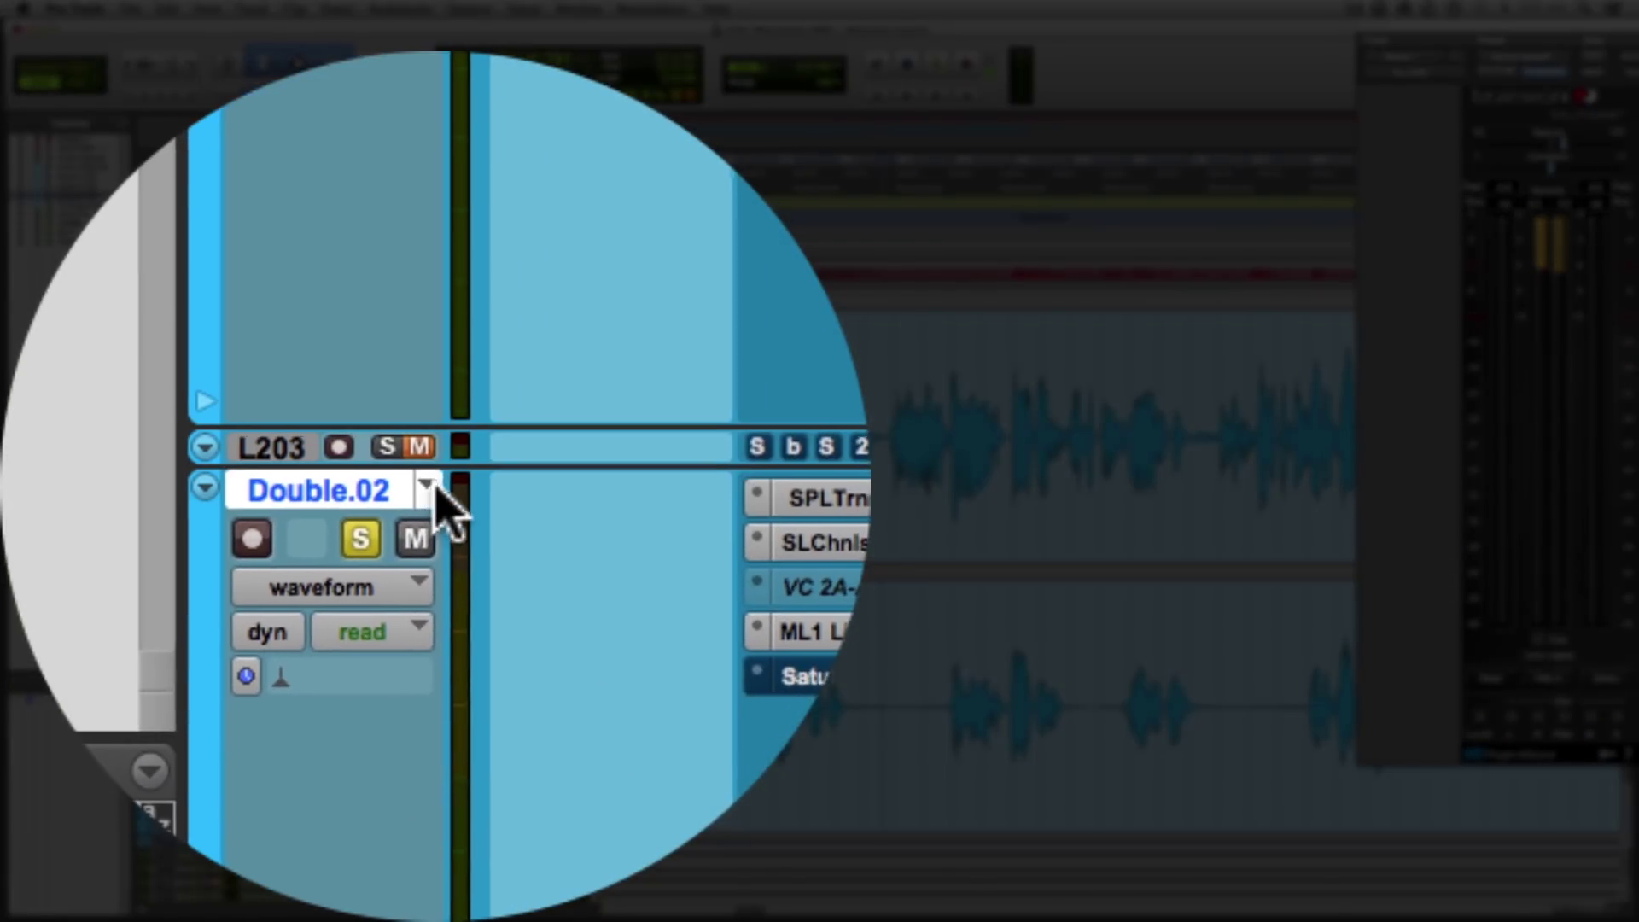
{"action": "left_click", "coordinate": [266, 624]}
{"action": "left_click", "coordinate": [435, 489]}
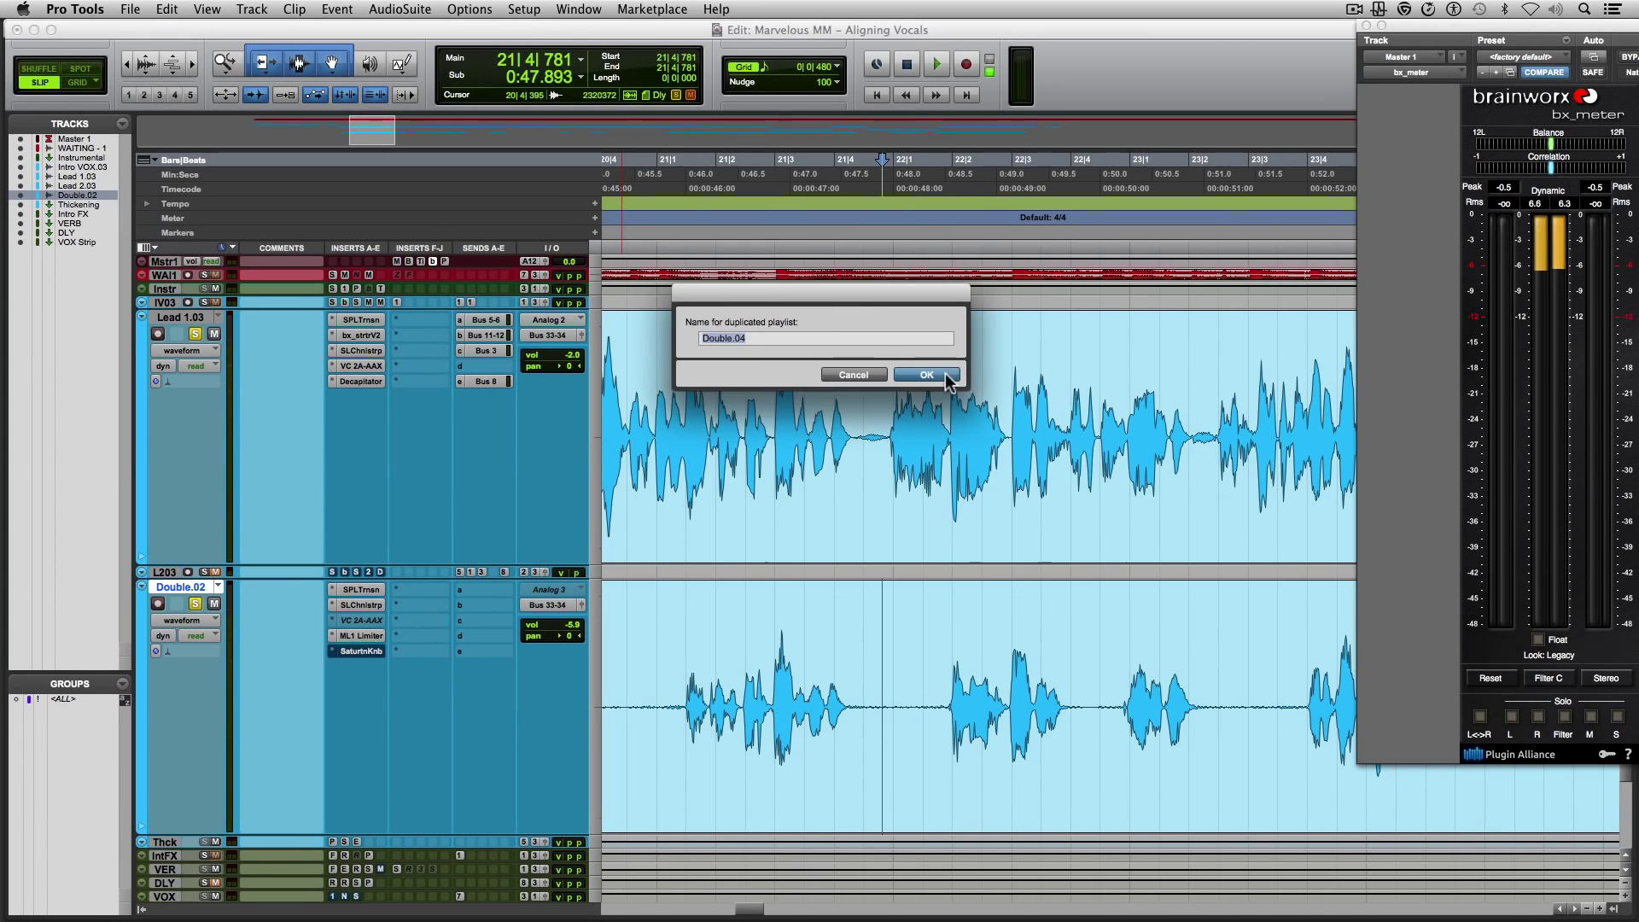
{"action": "left_click", "coordinate": [947, 379]}
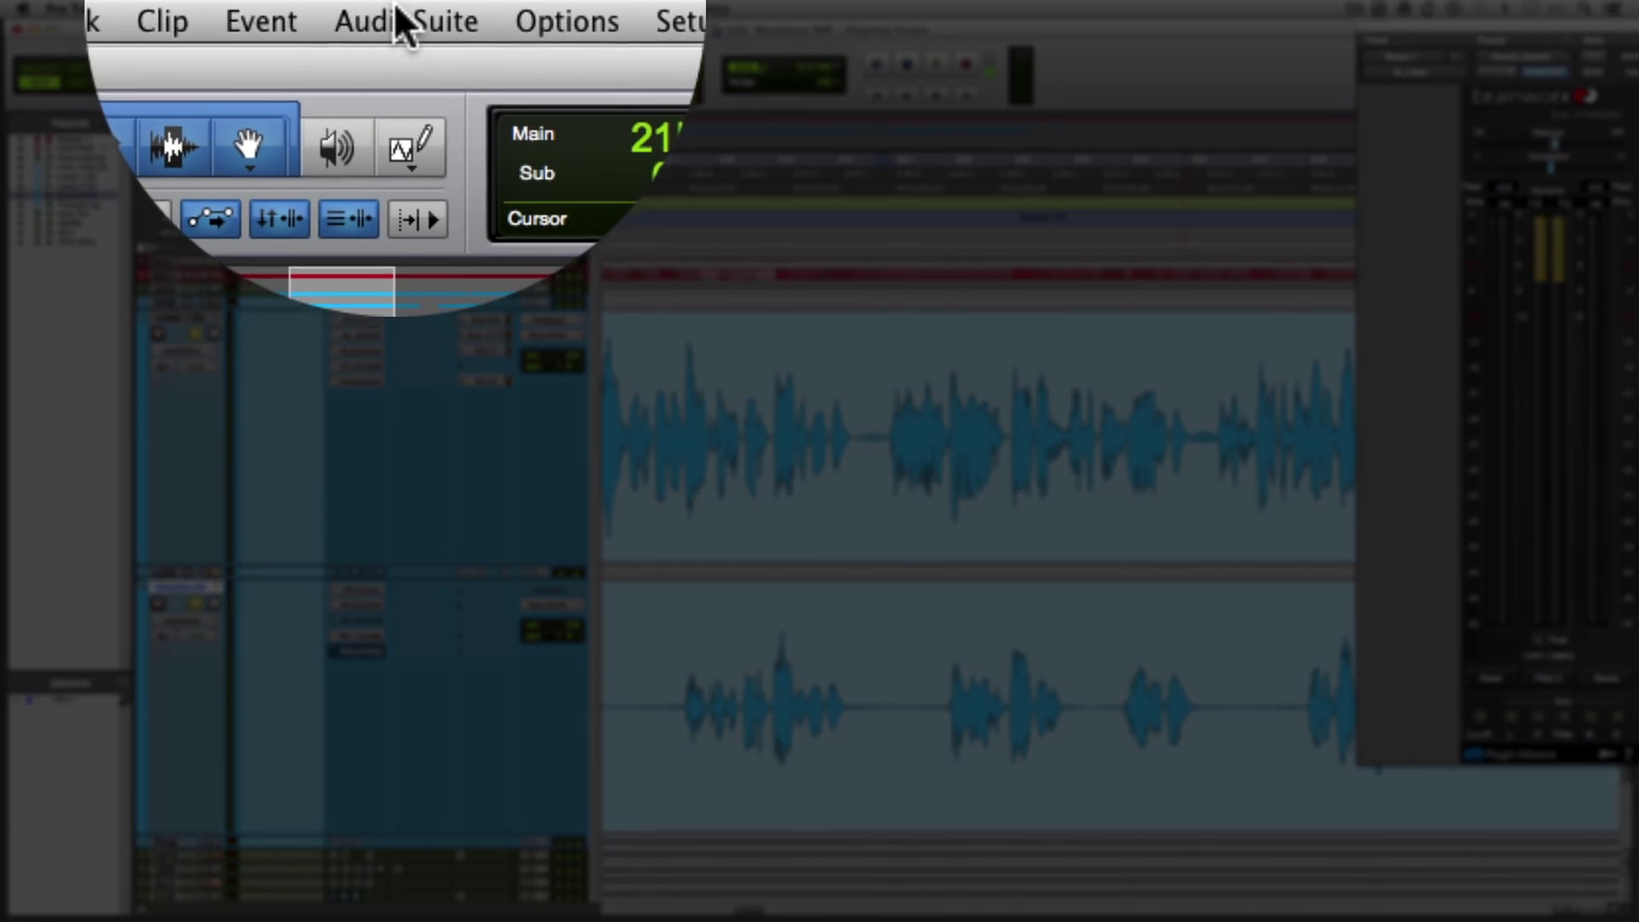
Open the Revoice Pro APT AudioSuite plug-in.
{"action": "left_click", "coordinate": [393, 3]}
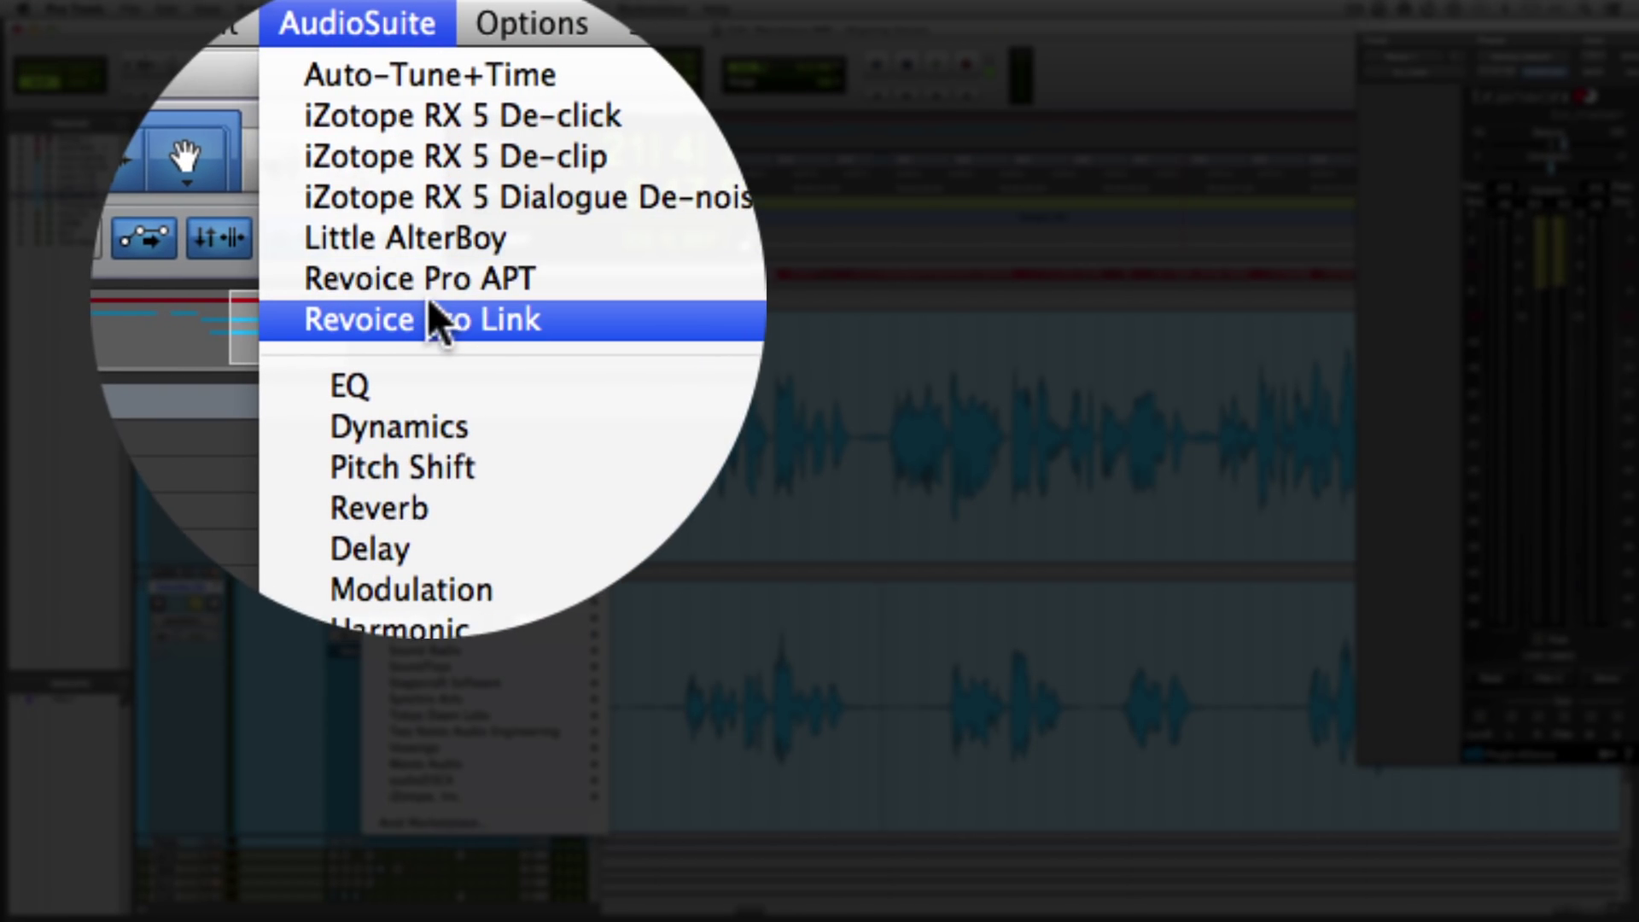
{"action": "left_click", "coordinate": [430, 280]}
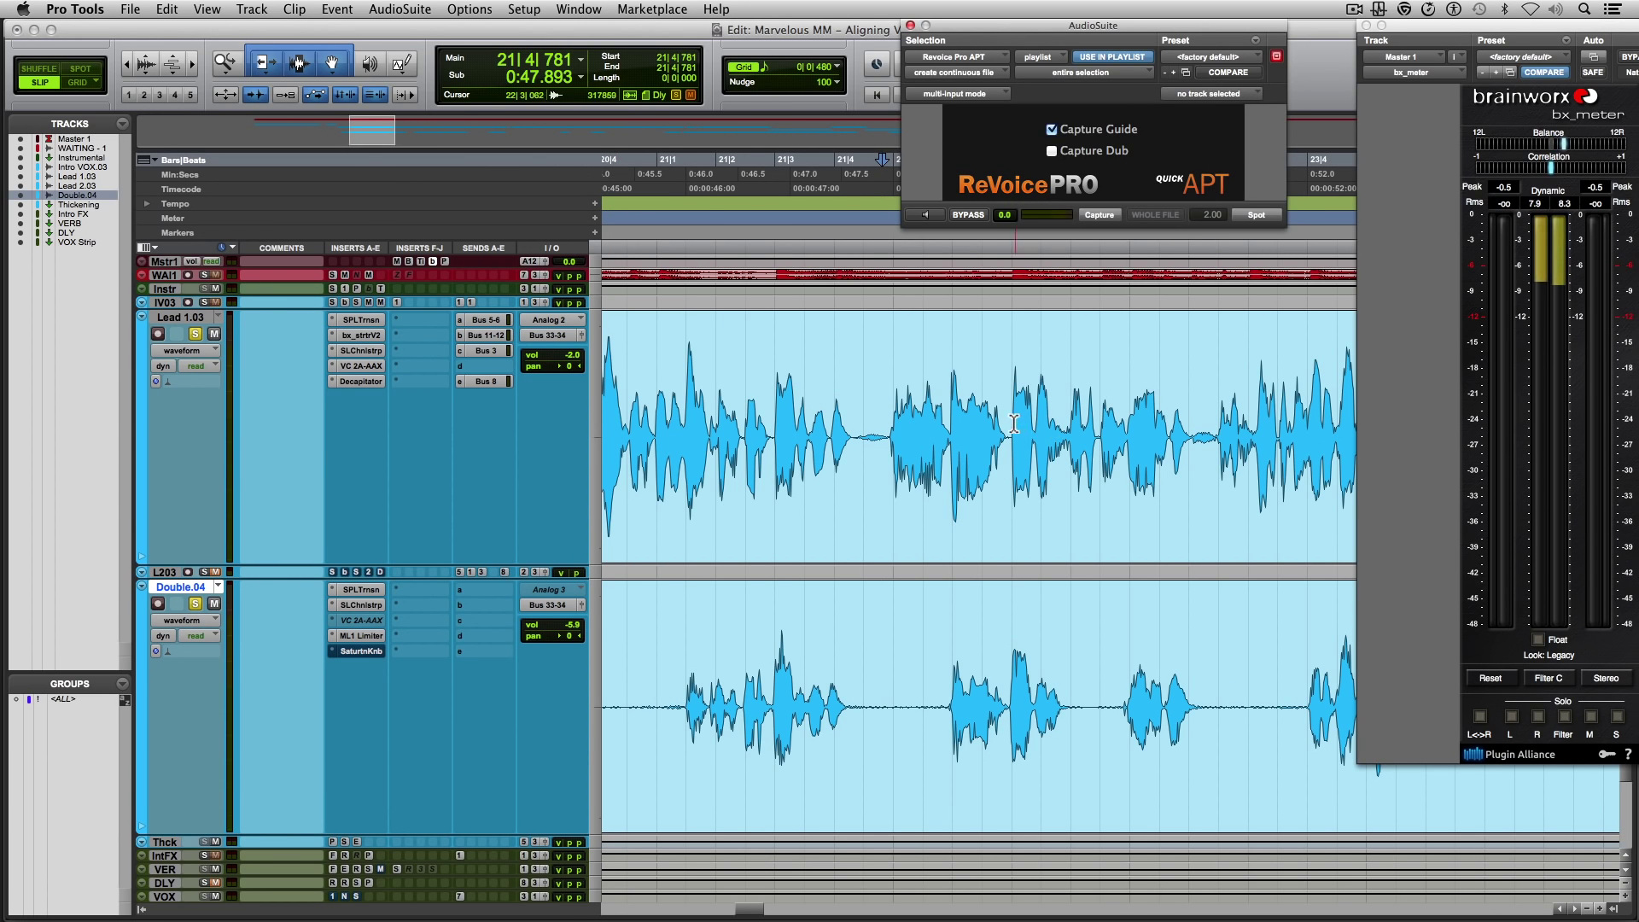
{"action": "left_click_drag", "start_coordinate": [1101, 425], "coordinate": [1204, 424]}
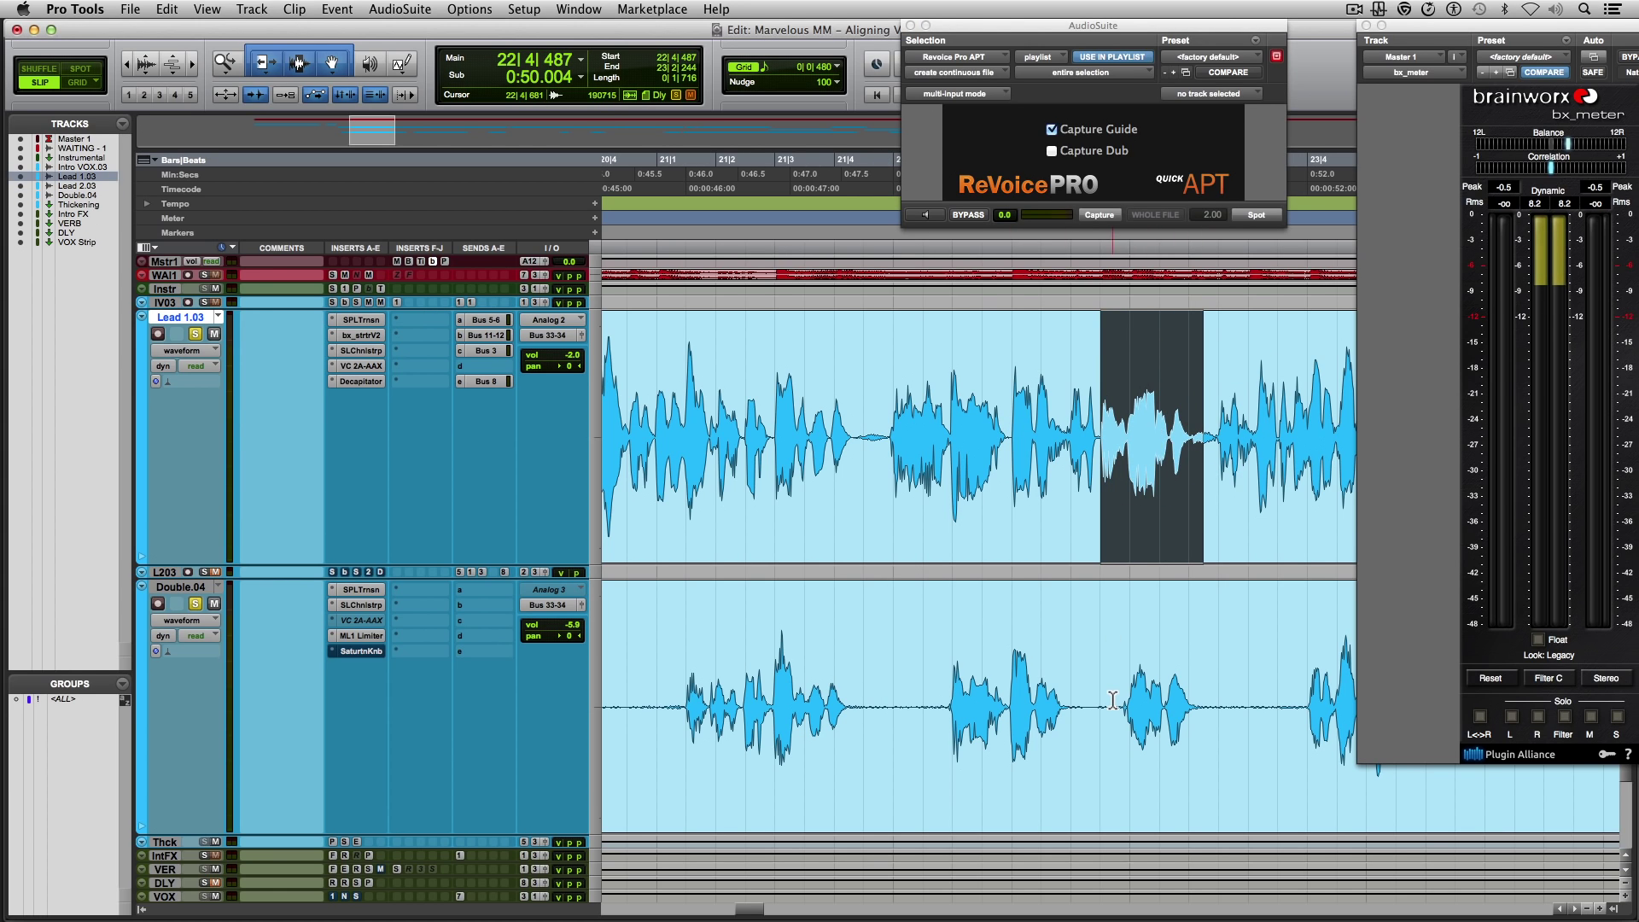
{"action": "left_click_drag", "start_coordinate": [1112, 700], "coordinate": [1214, 688]}
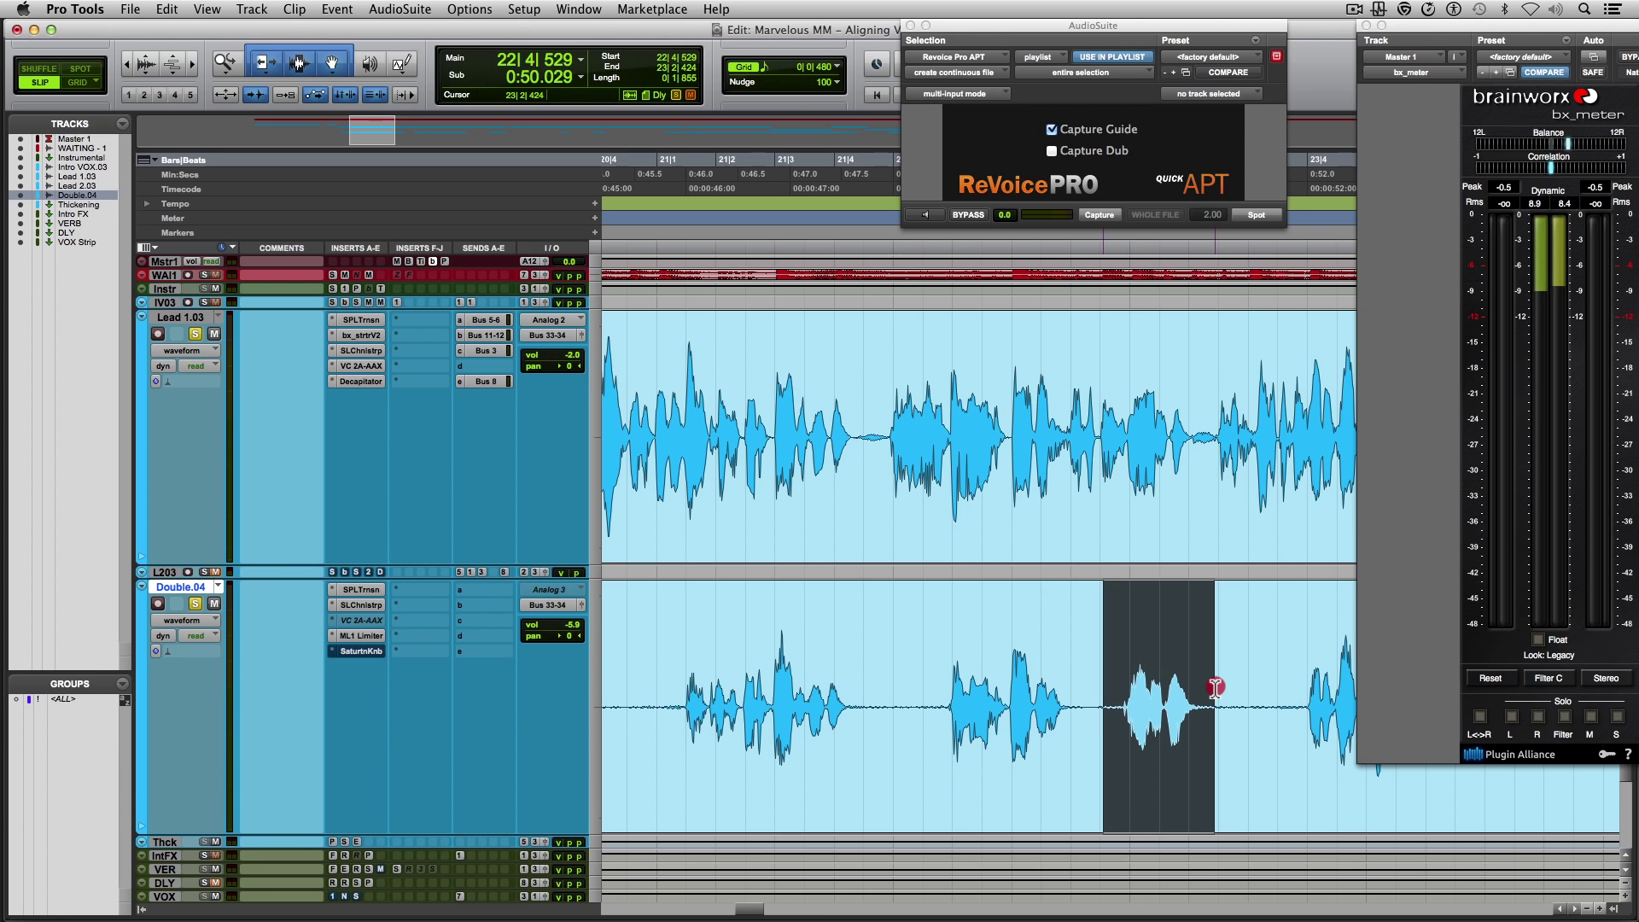
{"action": "left_click_drag", "start_coordinate": [1099, 424], "coordinate": [1207, 415]}
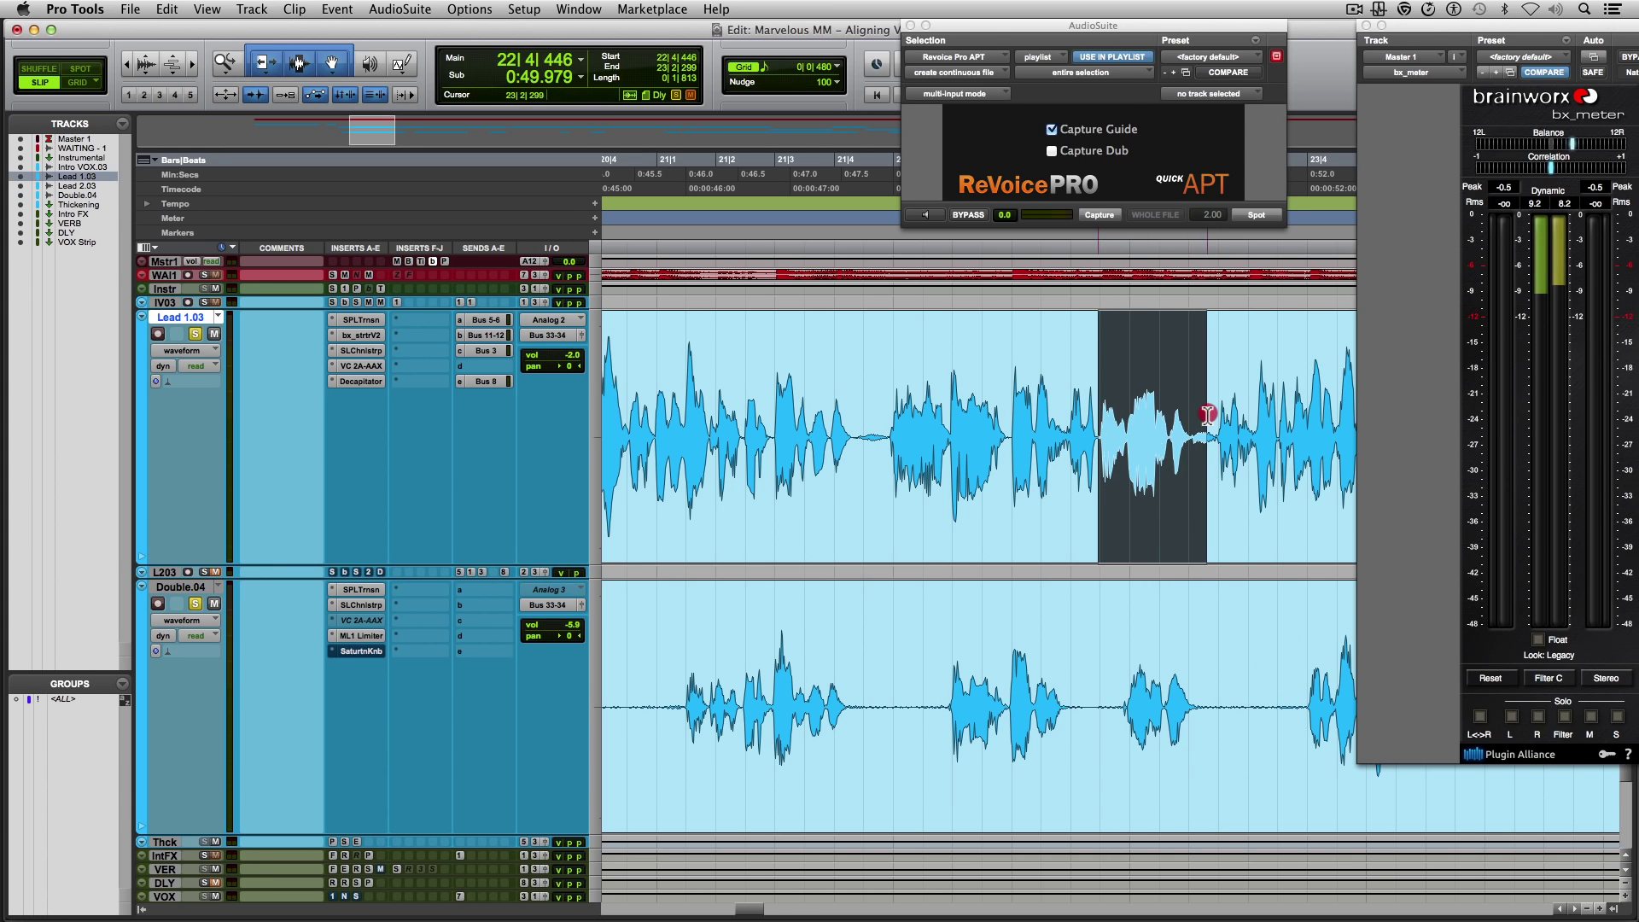
Play the soloed lead and double together from 22|4|487.
{"action": "left_click", "coordinate": [1101, 388]}
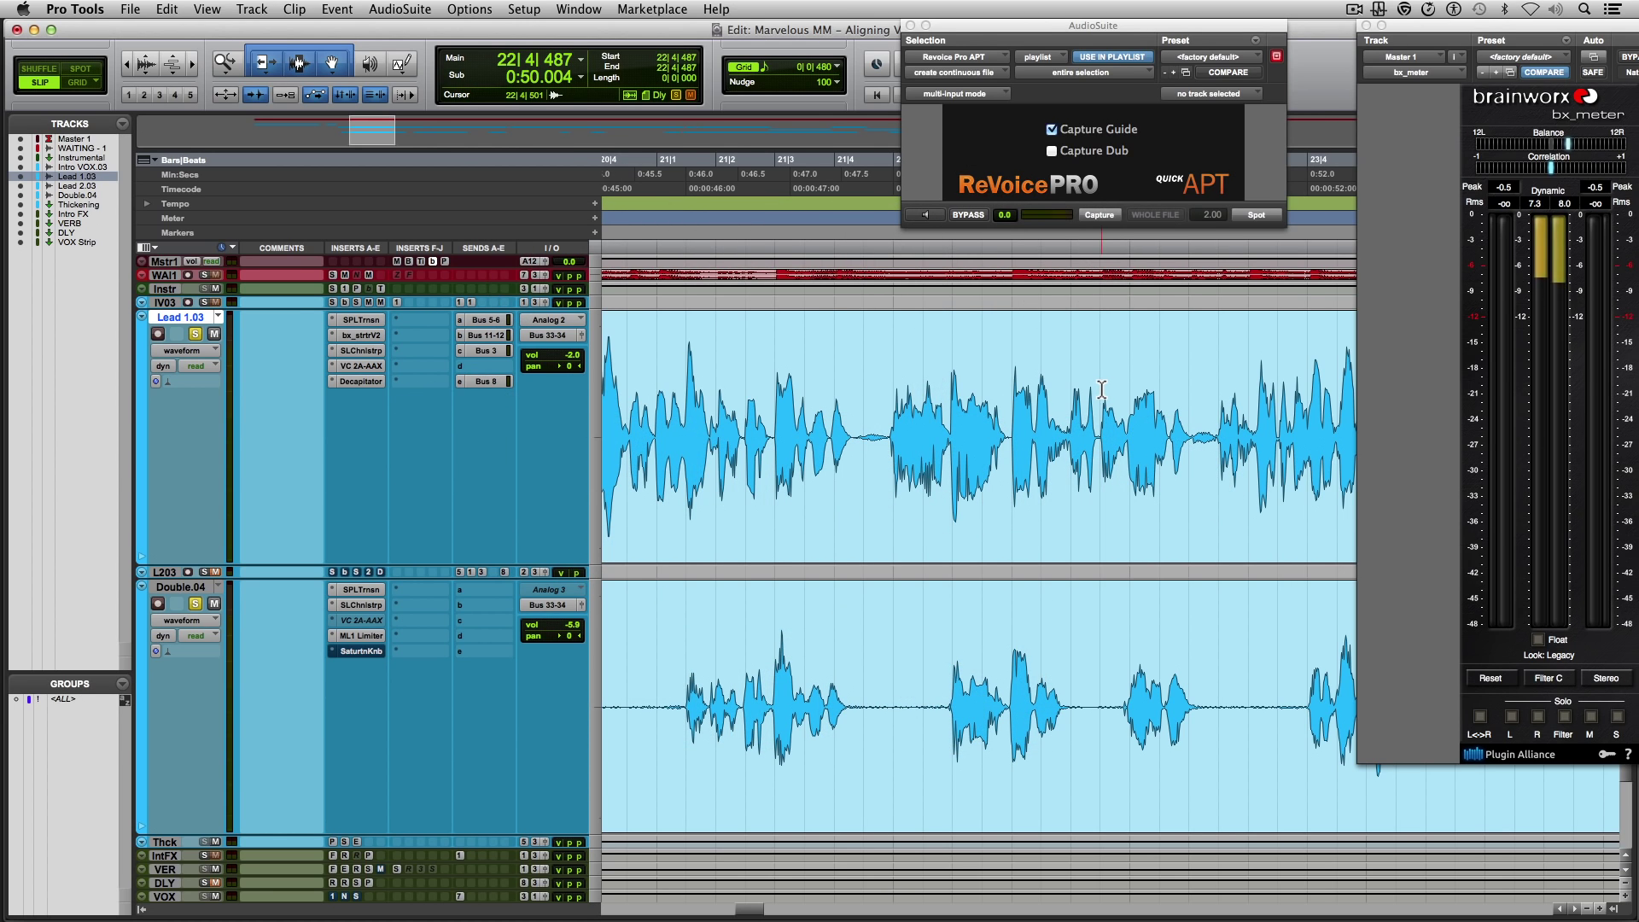
{"action": "key", "text": "space"}
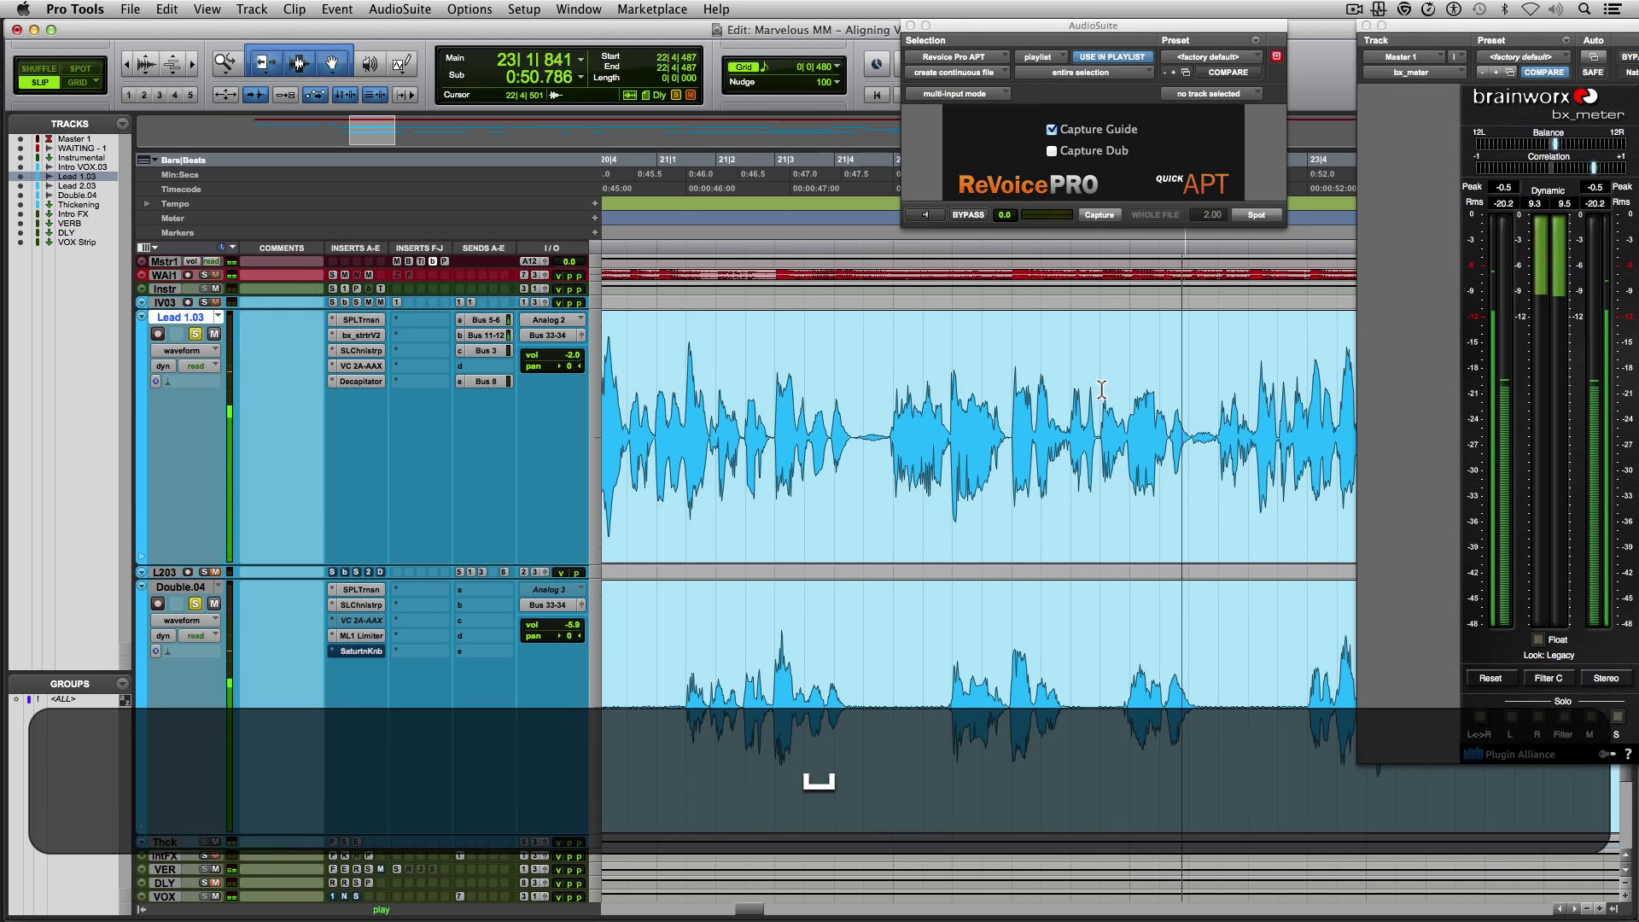
Select the lead phrase on Lead 1.03 that matches the double, from about 22|4|917 to 23|2|063.
{"action": "left_click", "coordinate": [1126, 390]}
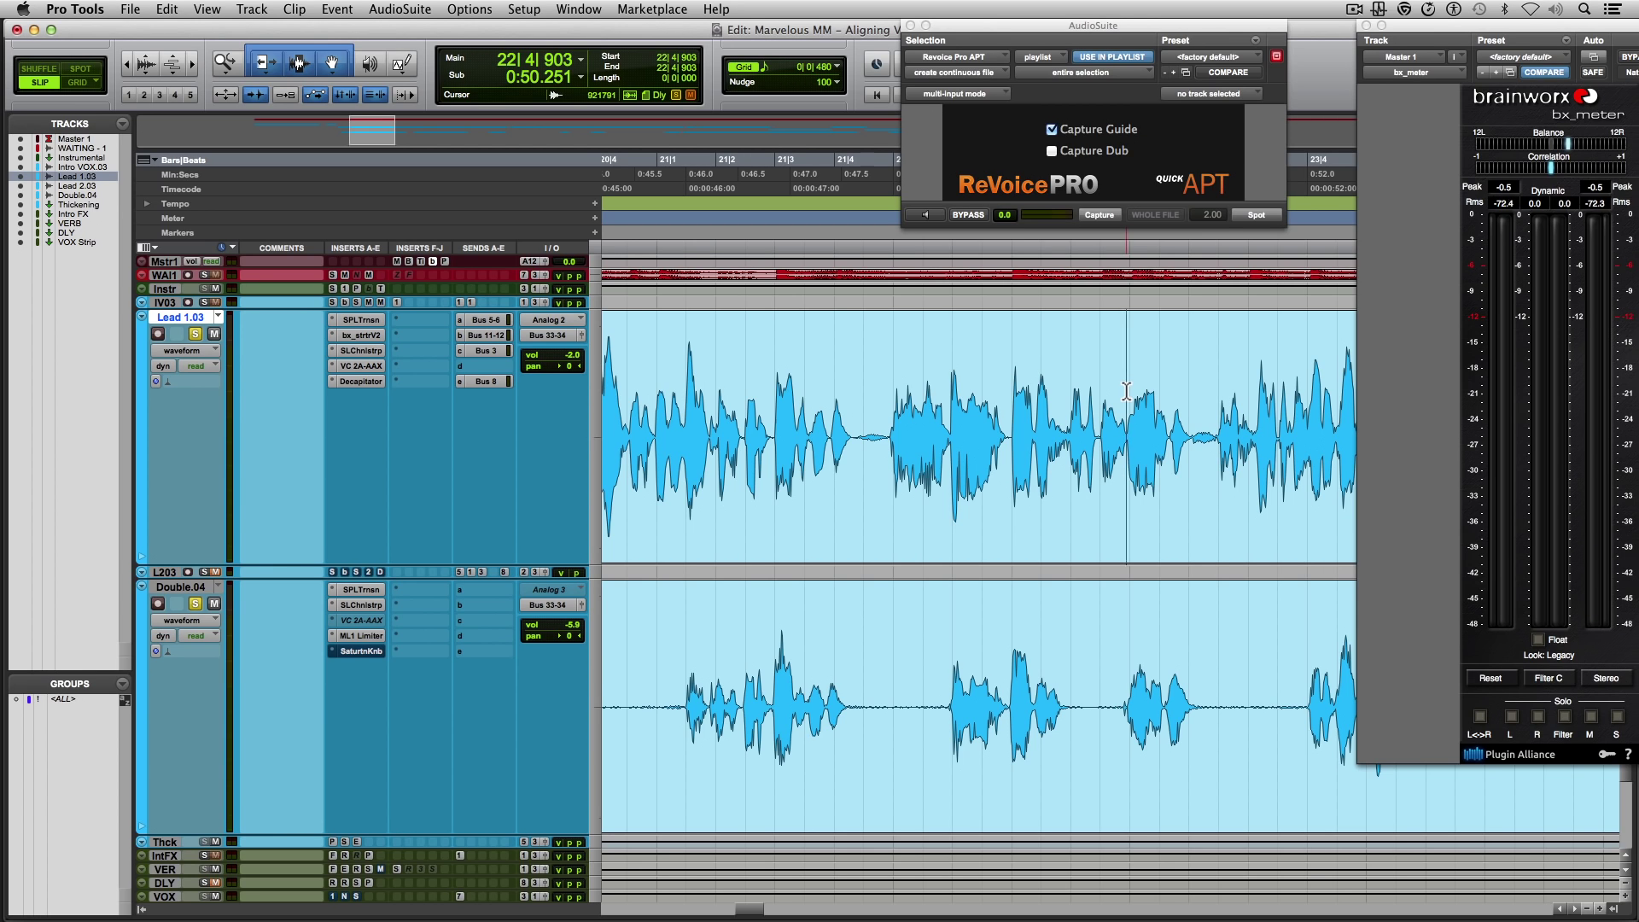
{"action": "key", "text": "t"}
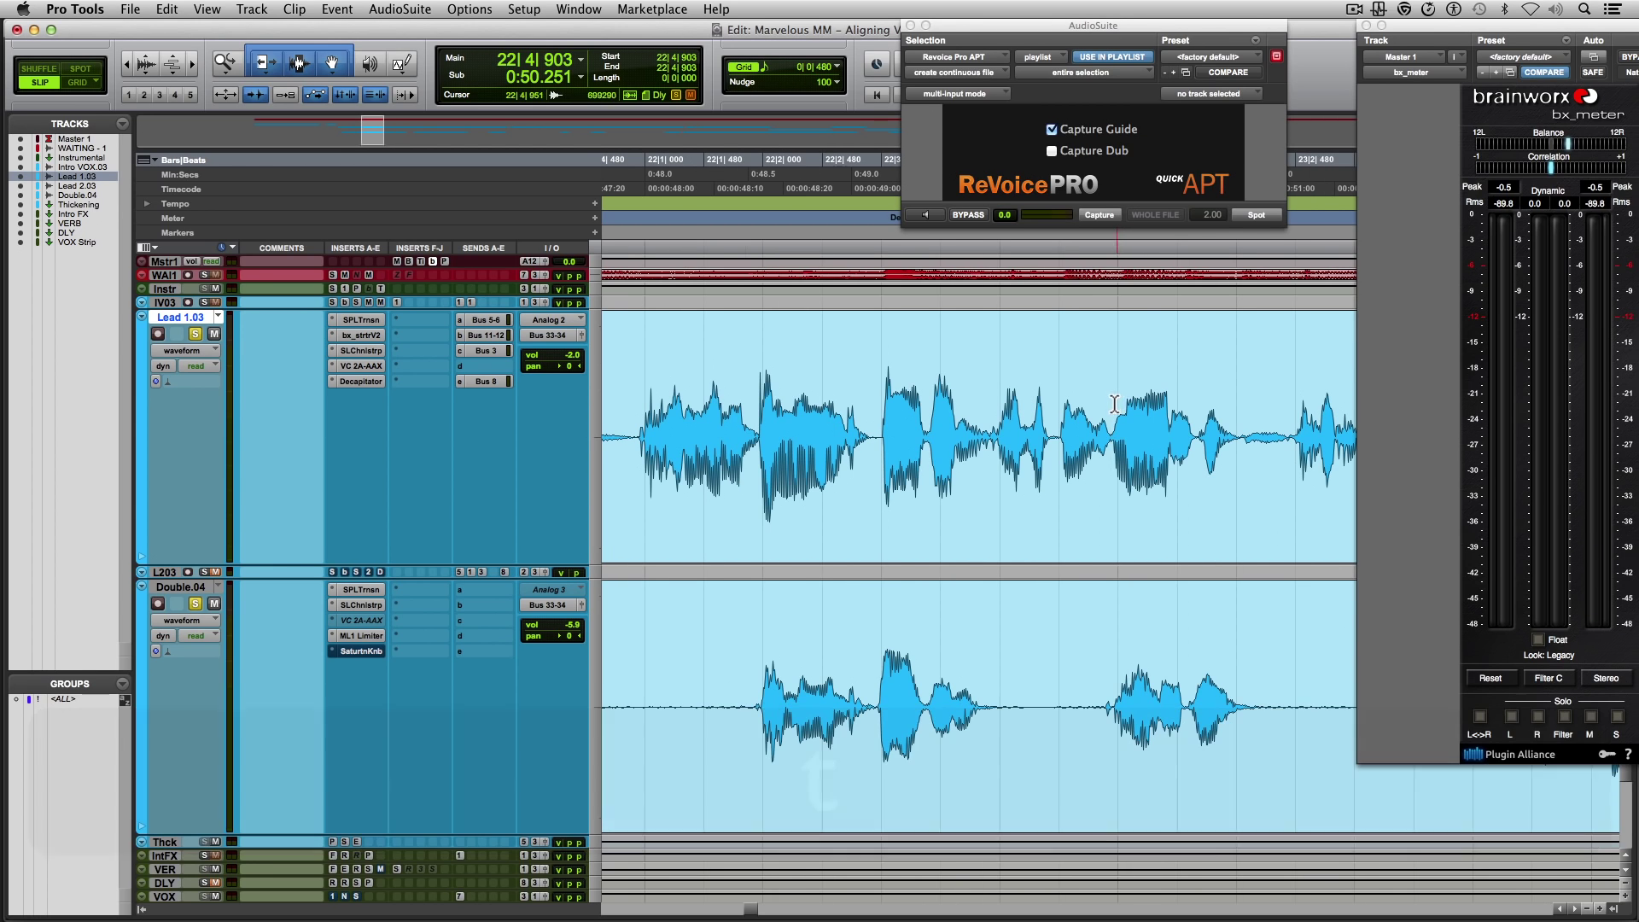
{"action": "left_click_drag", "start_coordinate": [1113, 393], "coordinate": [1250, 392]}
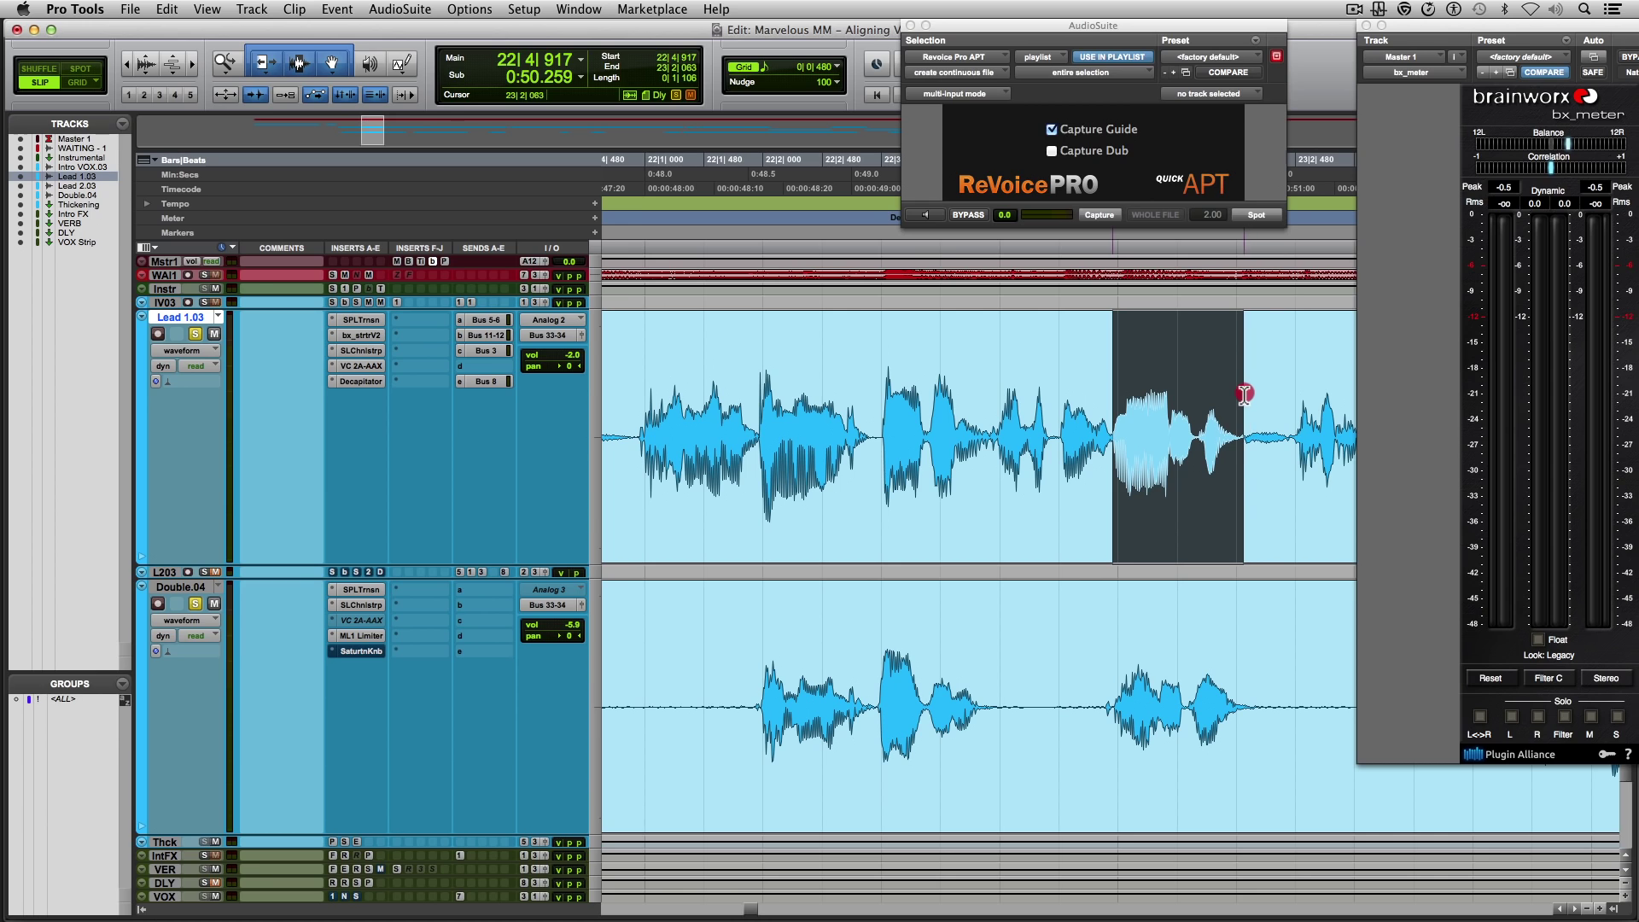
Audition the selected phrase with only Lead 1.03 soloed and capture it as the Revoice Pro APT guide.
{"action": "left_click", "coordinate": [194, 335]}
{"action": "key", "text": "space"}
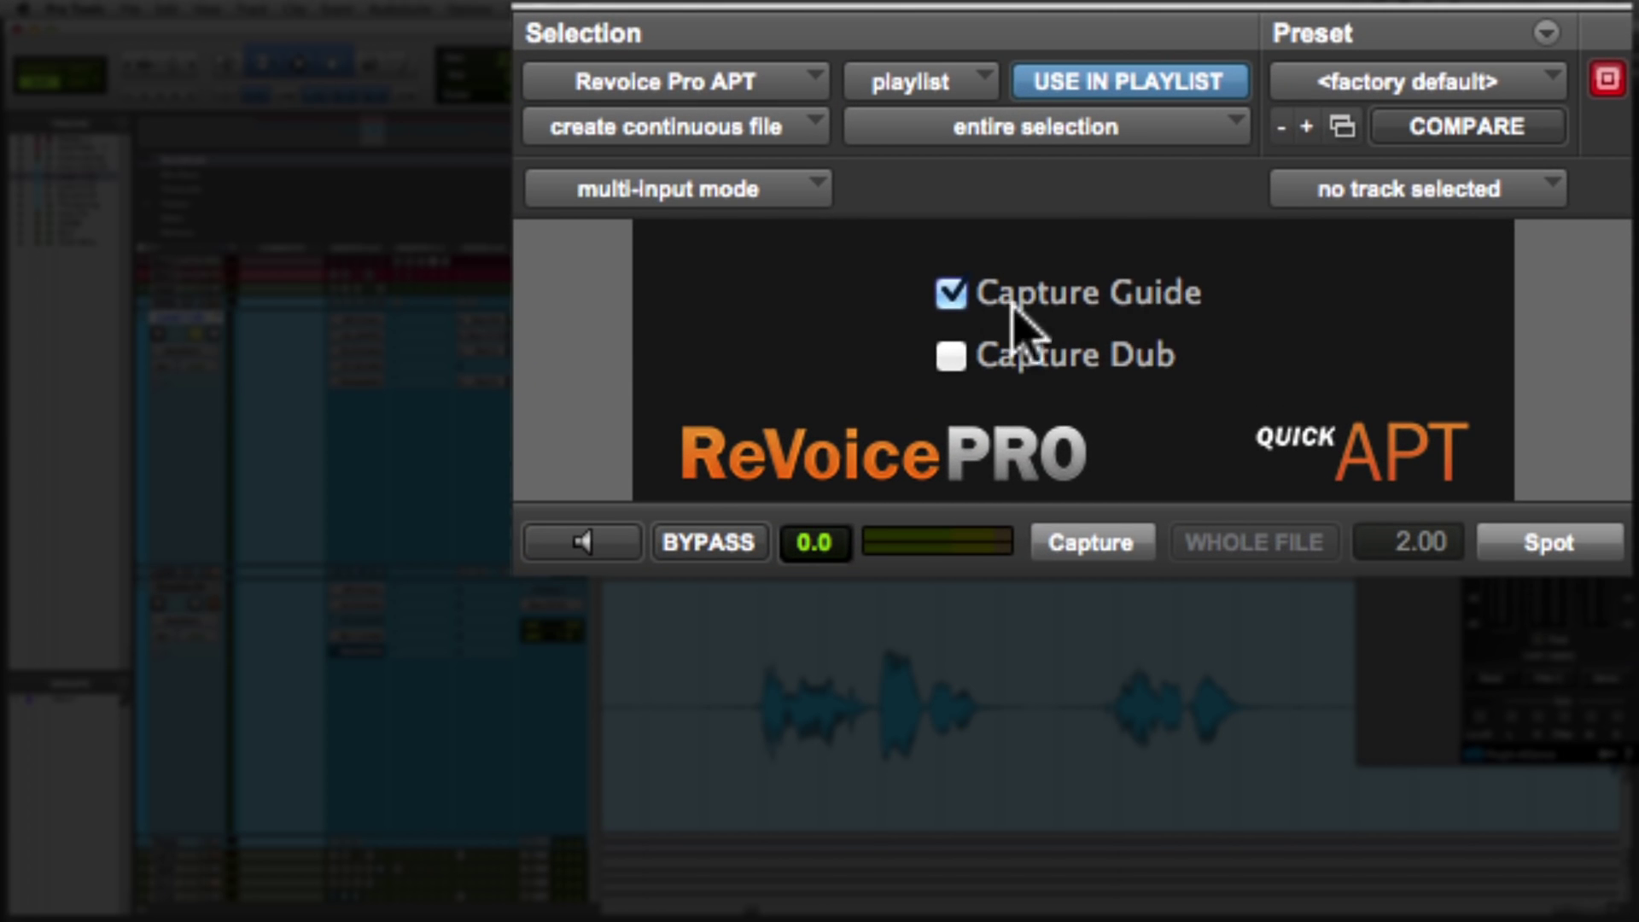
{"action": "left_click", "coordinate": [1114, 547]}
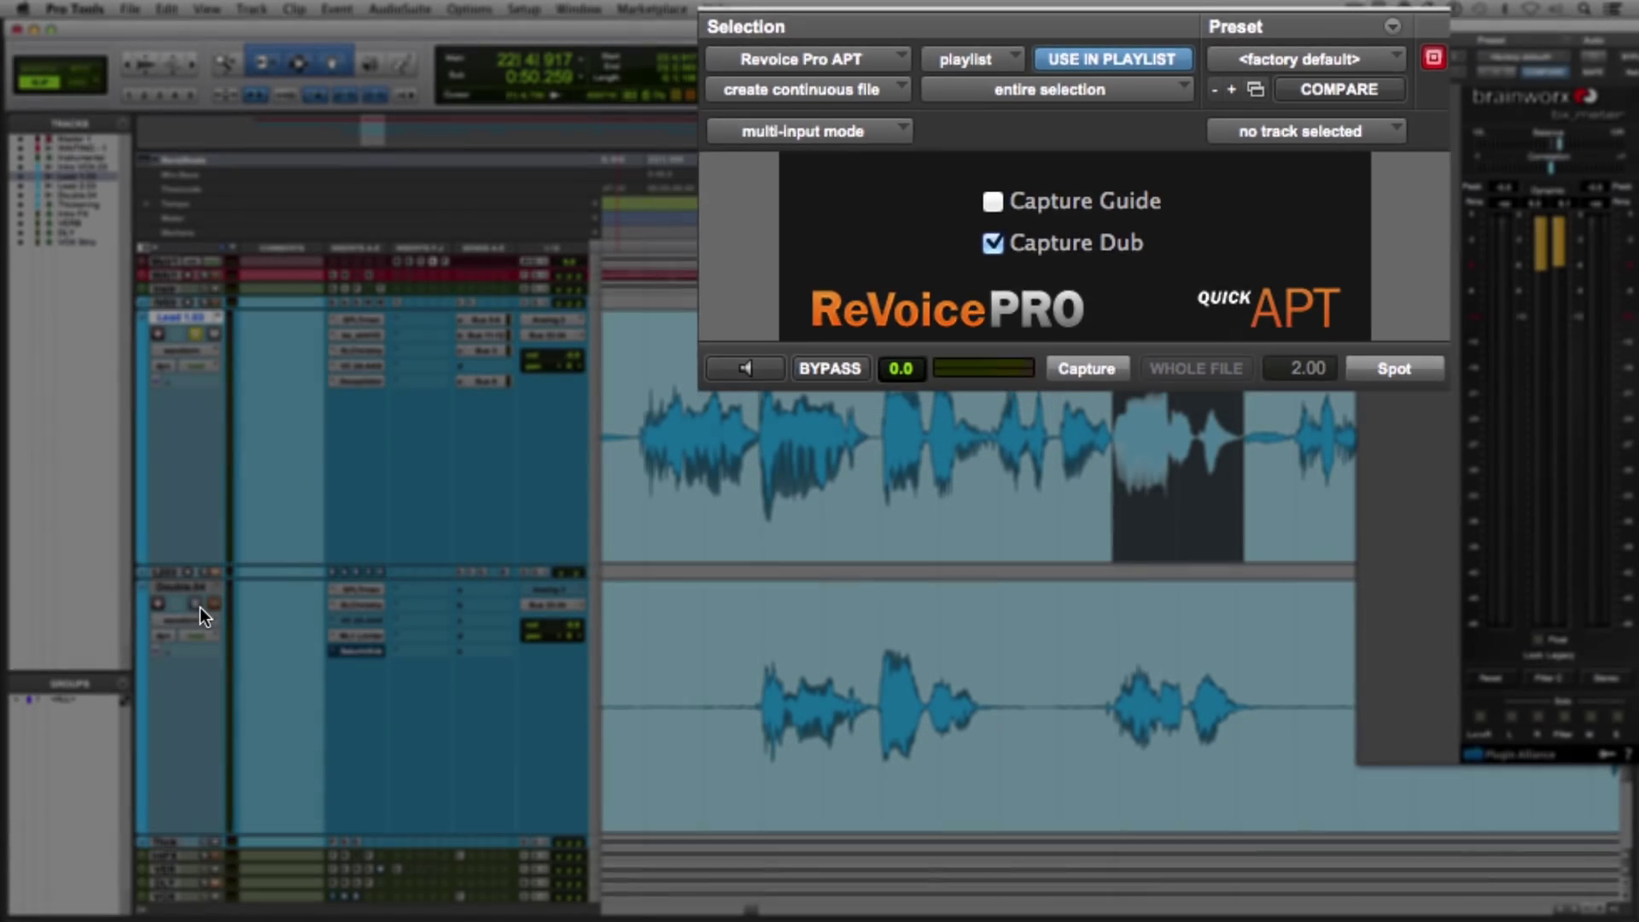
Solo only Double.04, select its matching phrase from about 22|4|827 to 23|2|340 and audition it.
{"action": "left_click", "coordinate": [194, 604]}
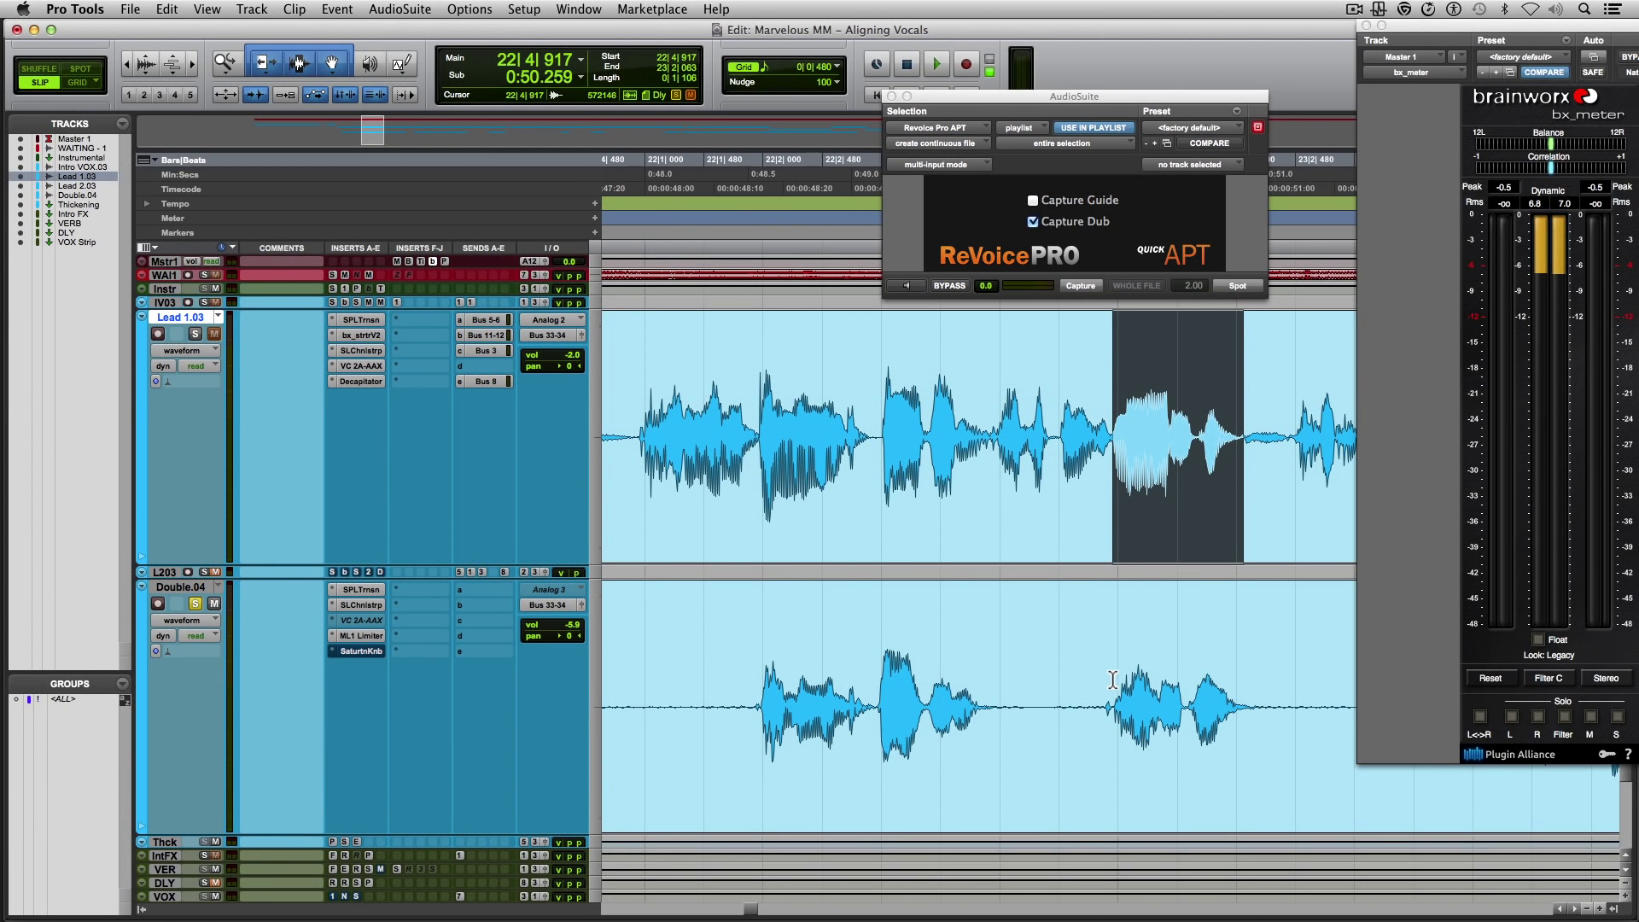
{"action": "left_click_drag", "start_coordinate": [1102, 680], "coordinate": [1278, 664]}
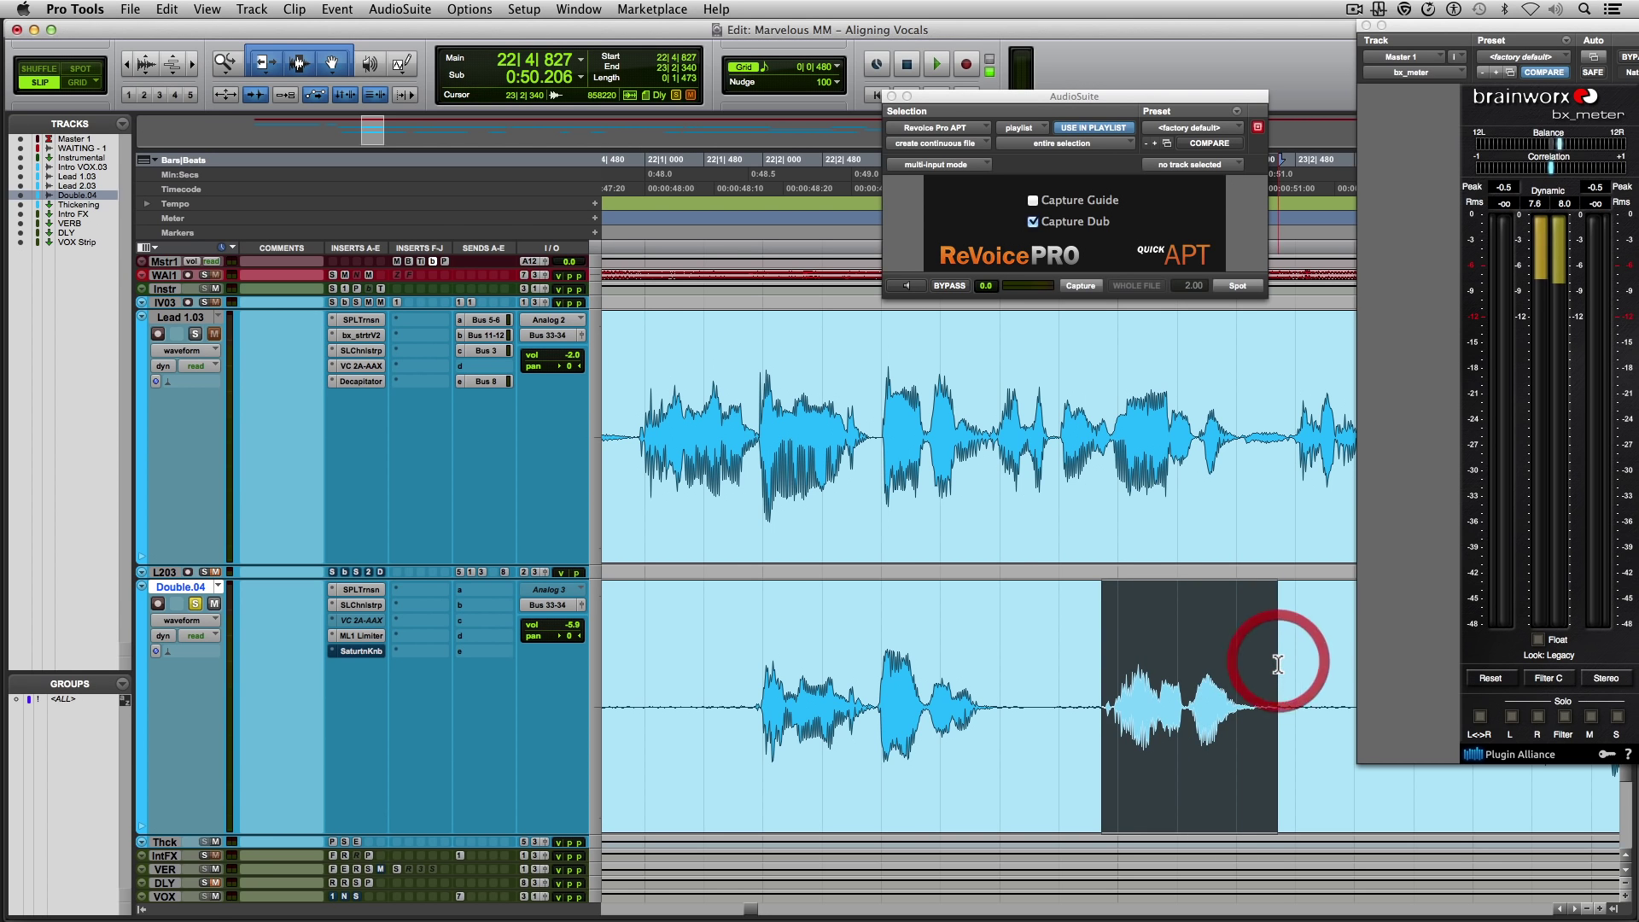
{"action": "key", "text": "space"}
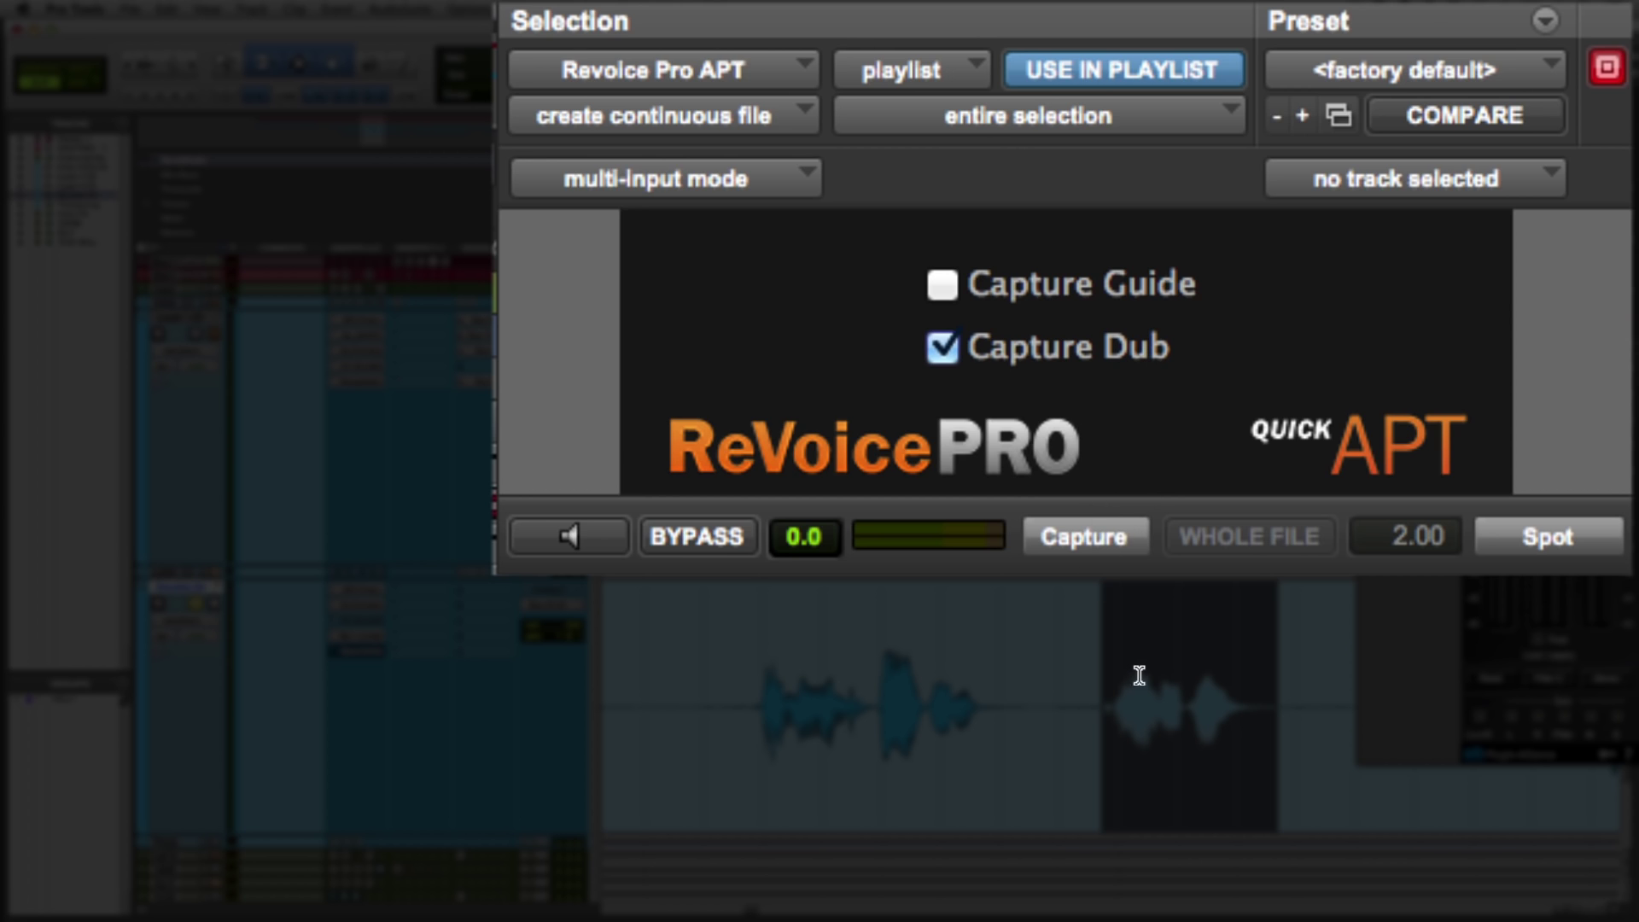
Capture the selected double phrase as the dub and spot the aligned audio back onto Double.04.
{"action": "left_click", "coordinate": [1072, 542]}
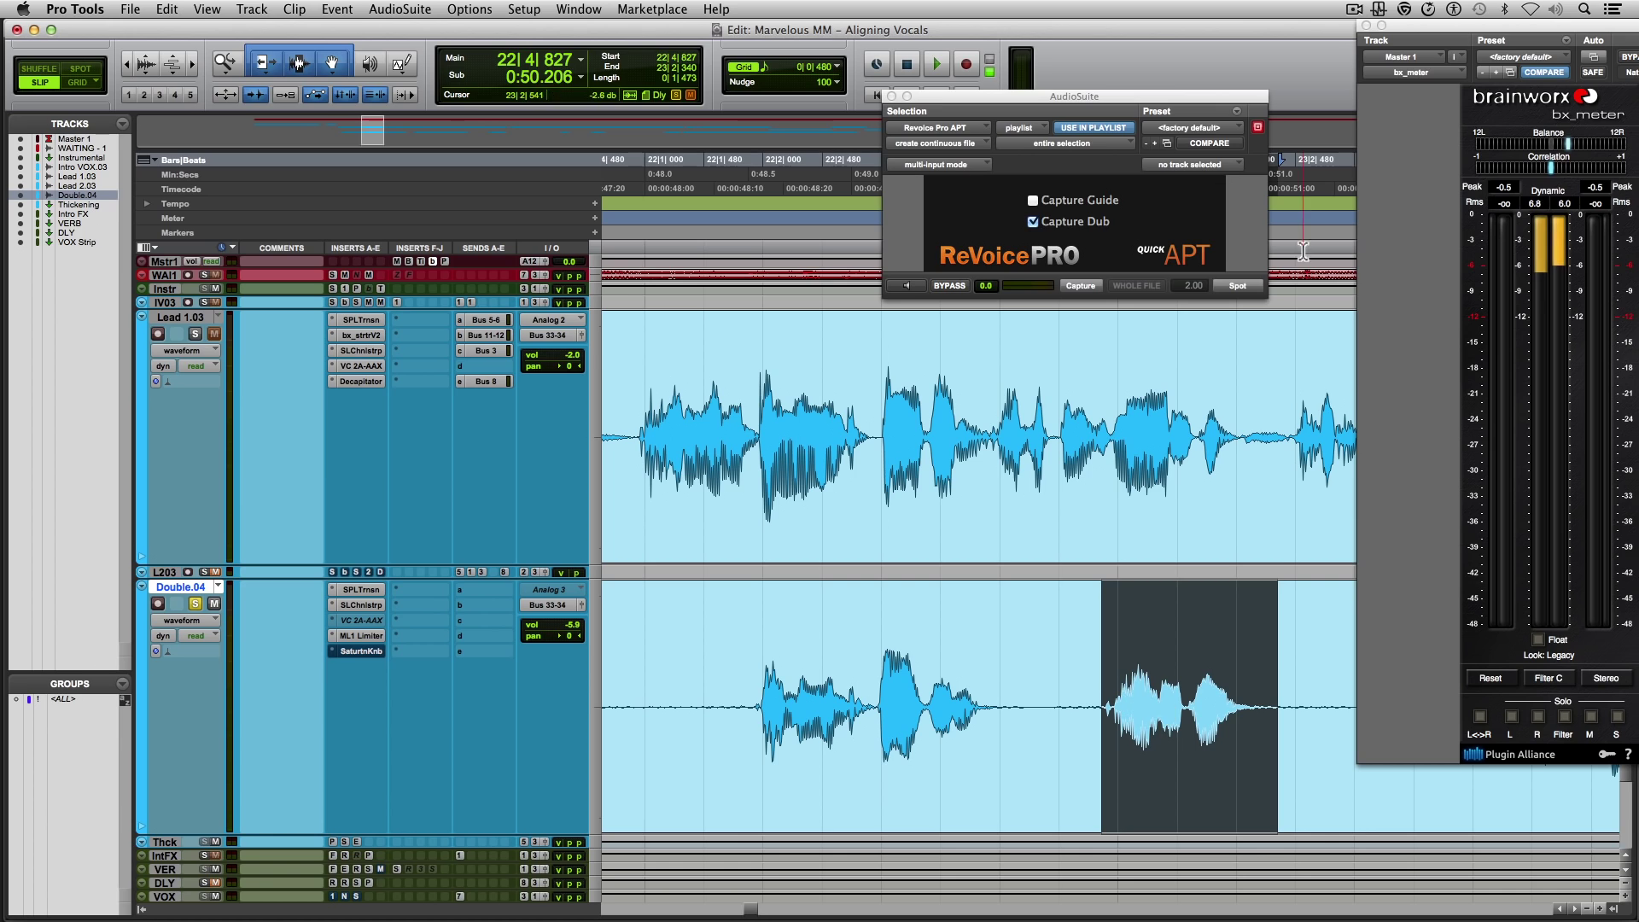
{"action": "left_click", "coordinate": [1238, 285]}
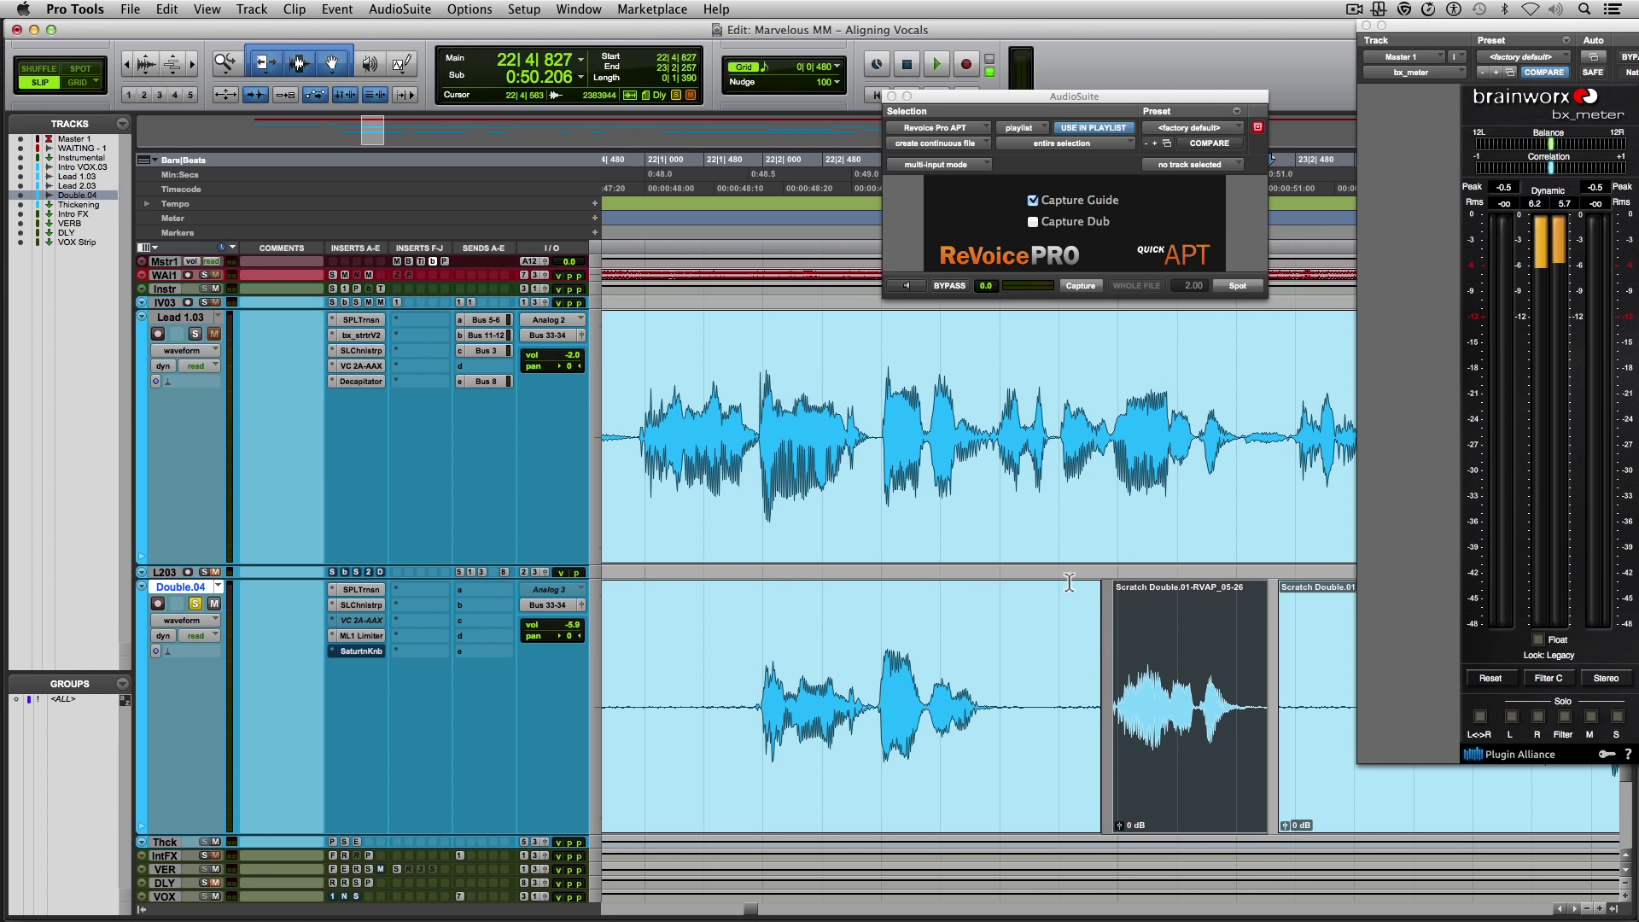
Solo Lead 1.03 alongside the double, switch the double track to playlist Double.02 and play the unaligned phrase.
{"action": "left_click", "coordinate": [196, 334]}
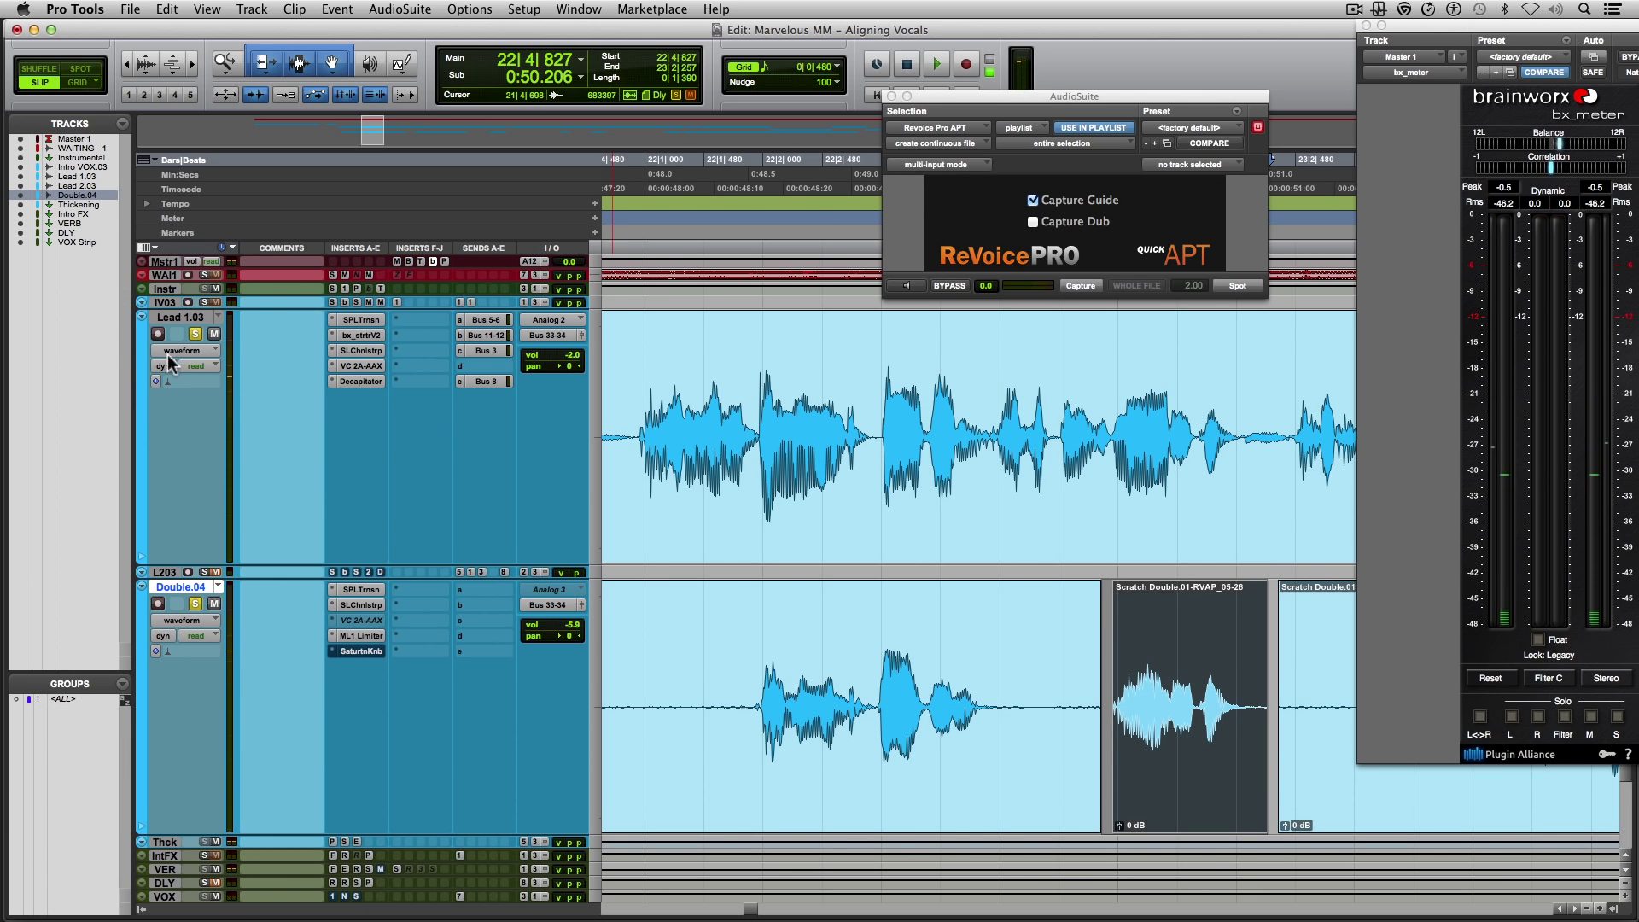
{"action": "left_click", "coordinate": [218, 585]}
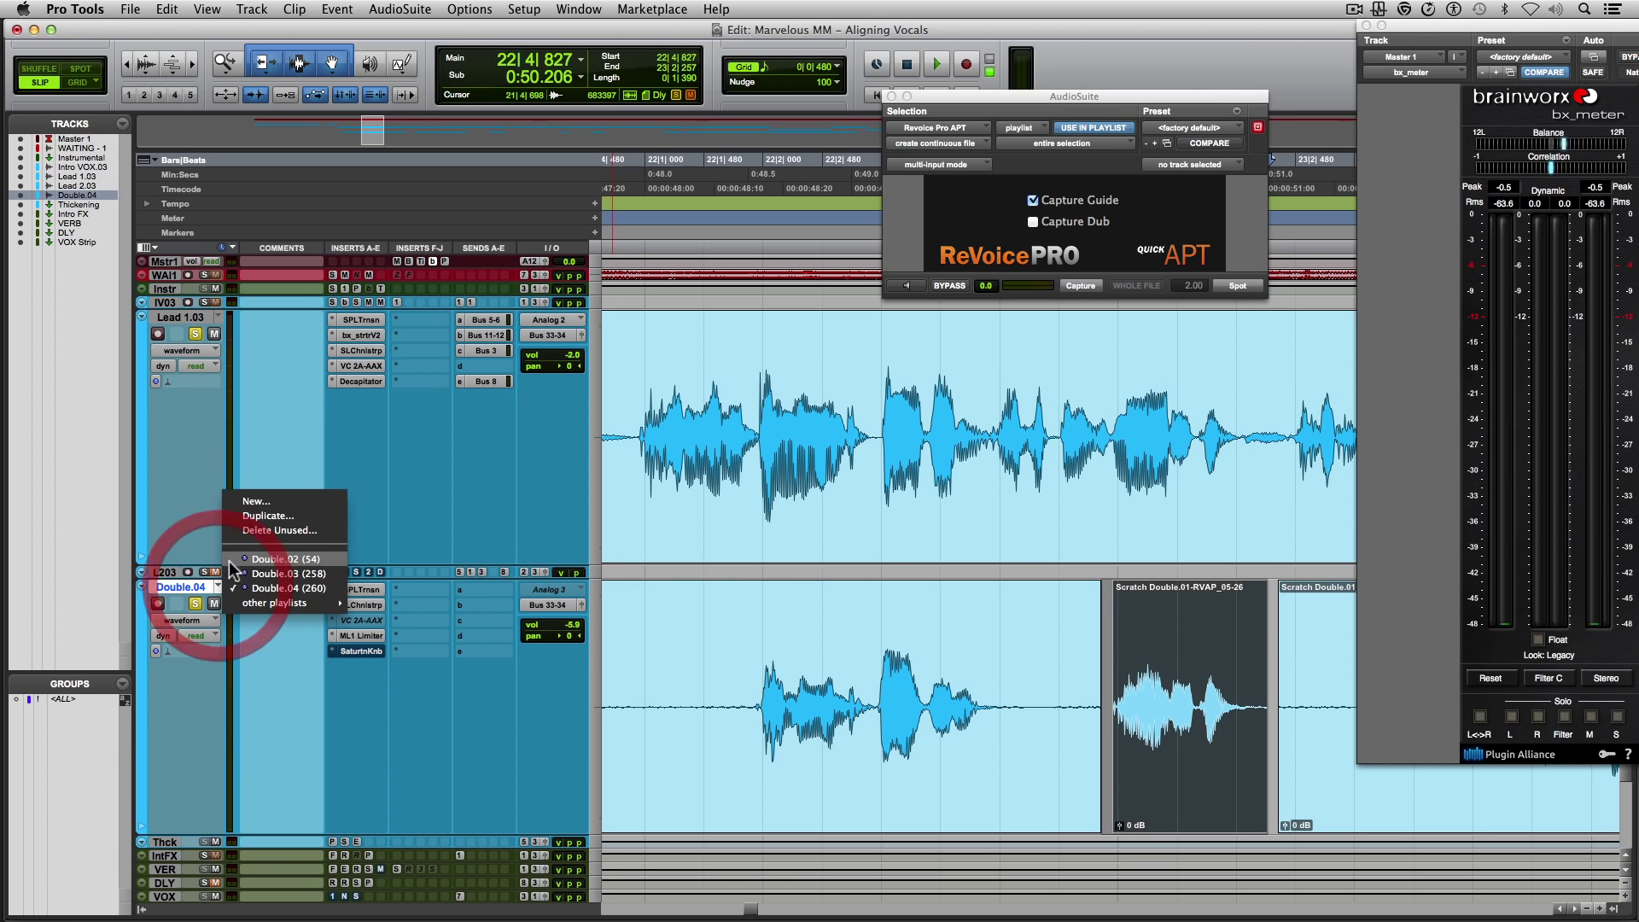
{"action": "left_click", "coordinate": [231, 558]}
{"action": "key", "text": "space"}
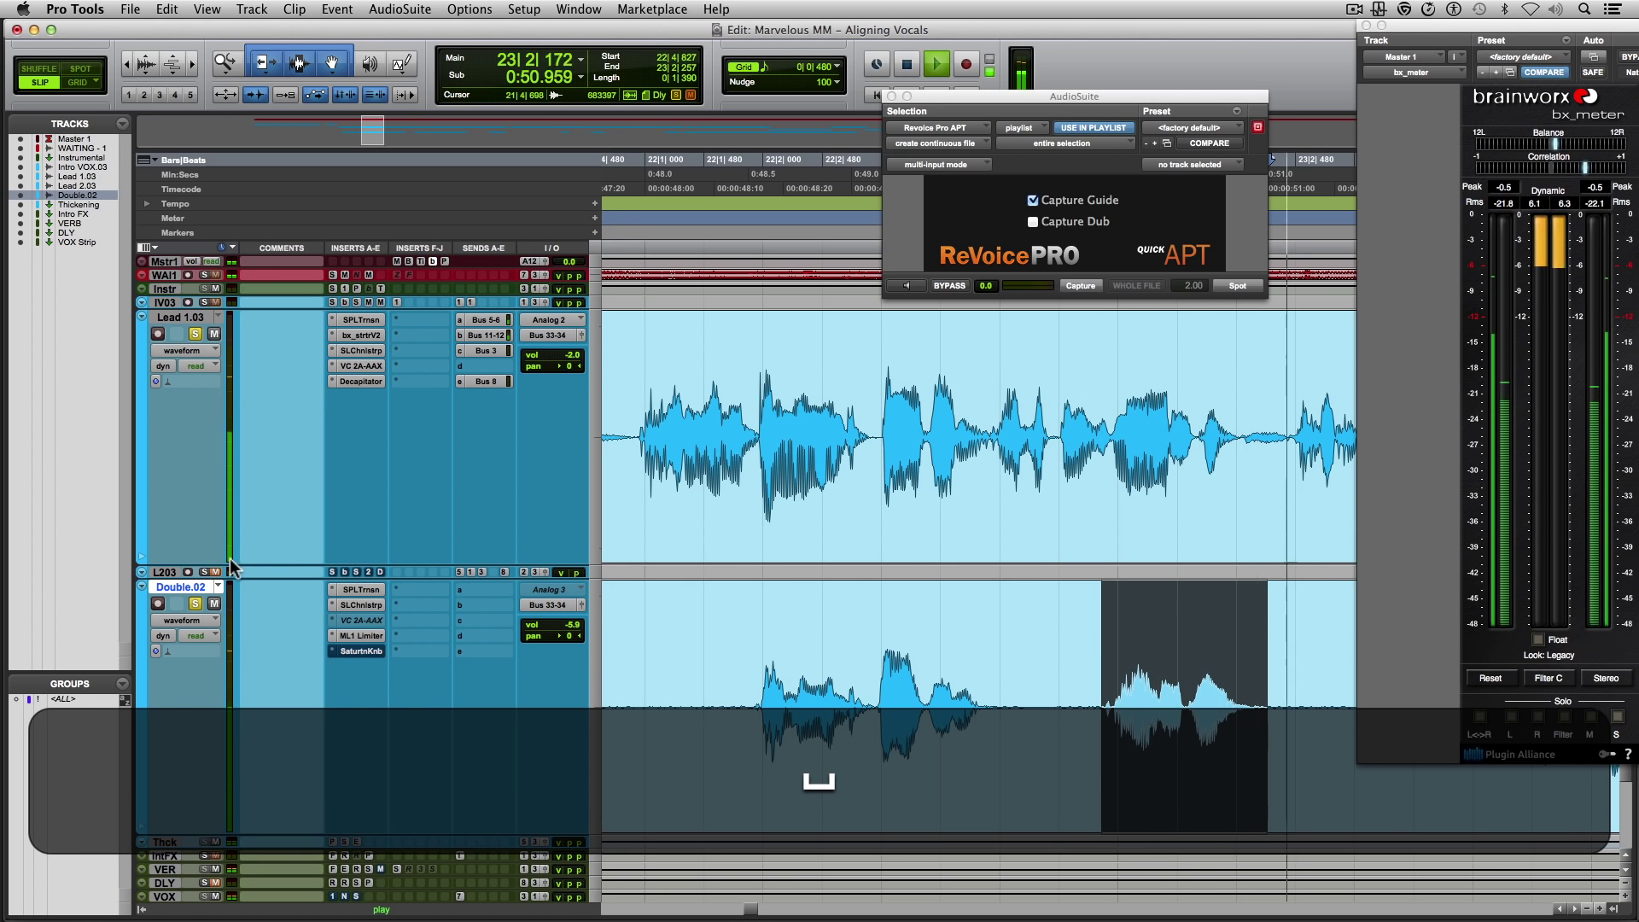
{"action": "key", "text": "space"}
Switch the double track back to playlist Double.04 and play the aligned phrase with the lead.
{"action": "left_click", "coordinate": [218, 582]}
{"action": "left_click", "coordinate": [234, 613]}
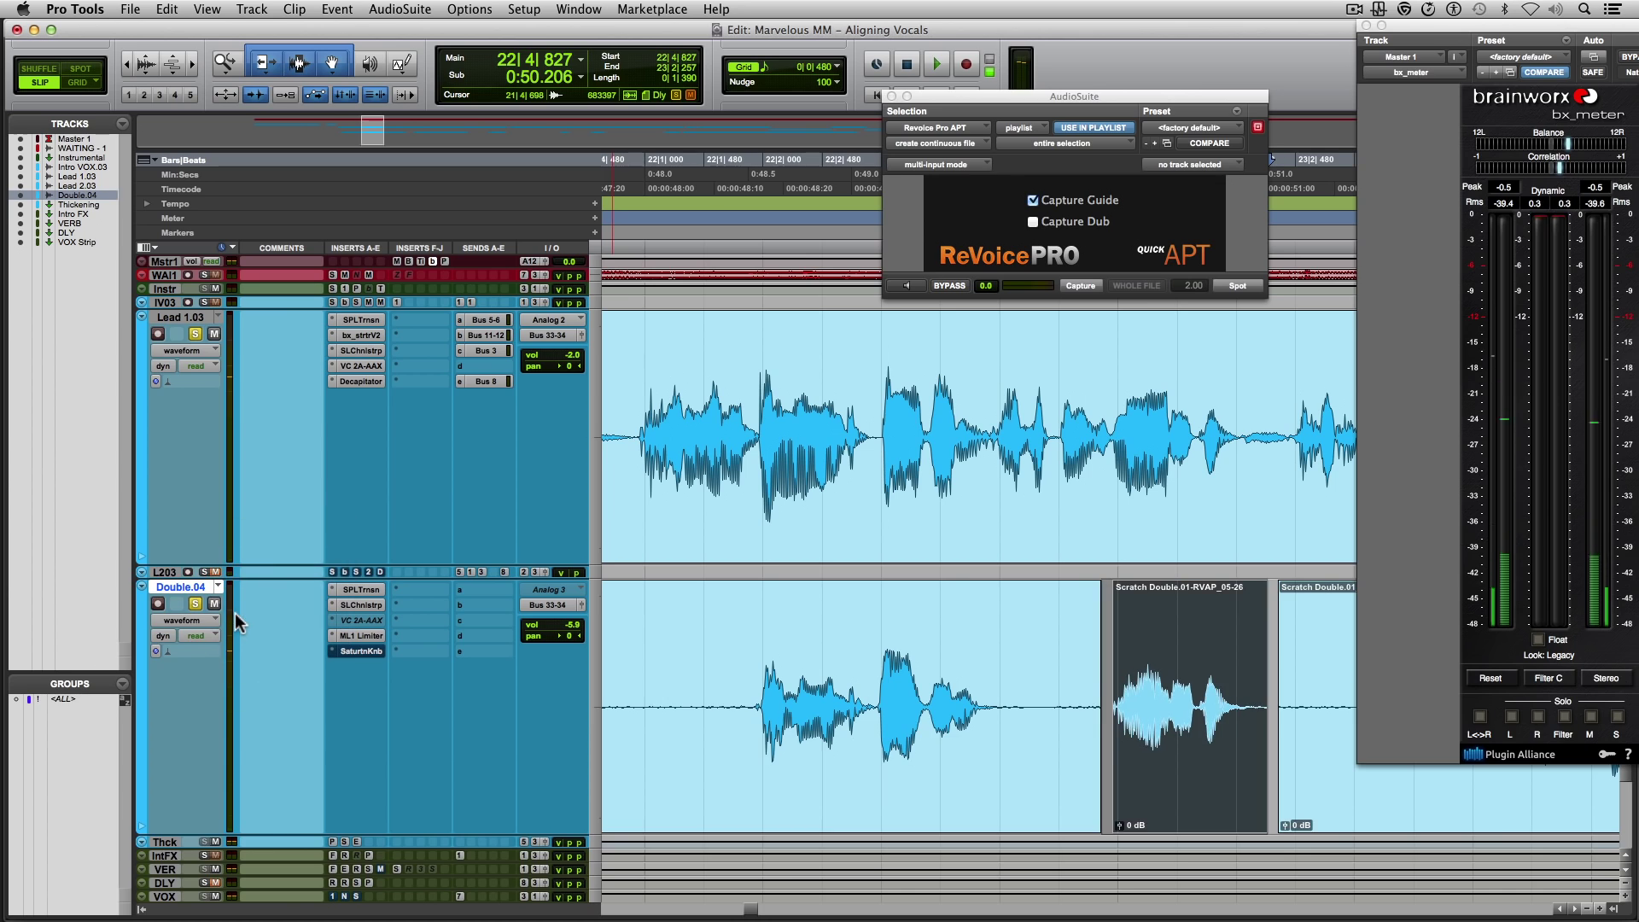
{"action": "key", "text": "space"}
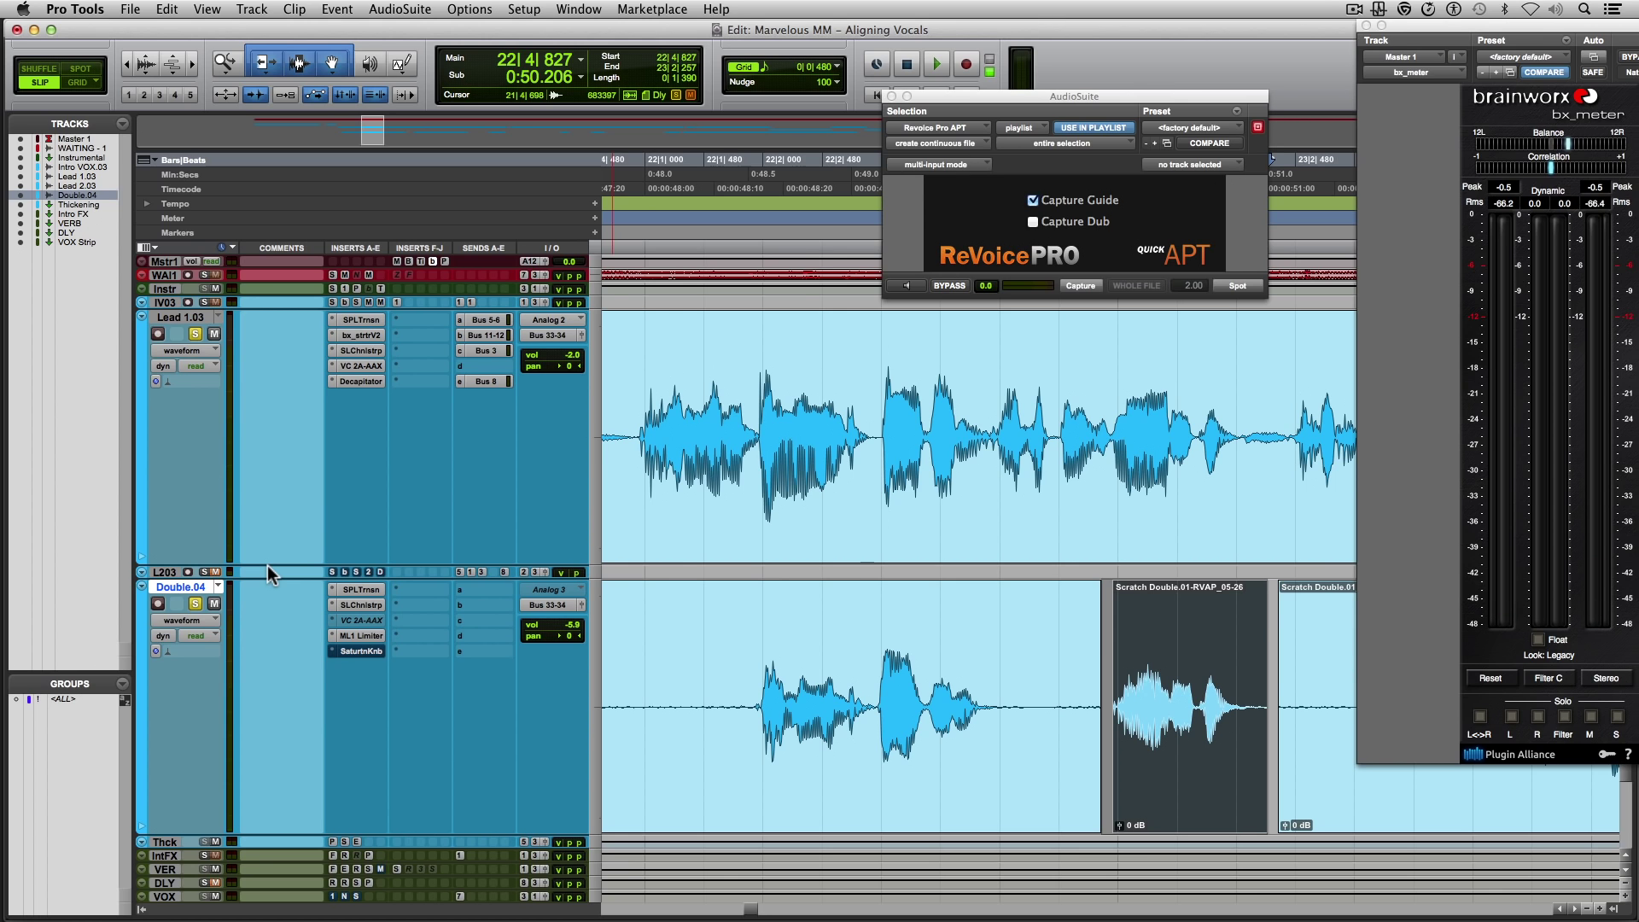
Play the next double phrase with the lead from 23|3|323, then replay it.
{"action": "key", "text": "t"}
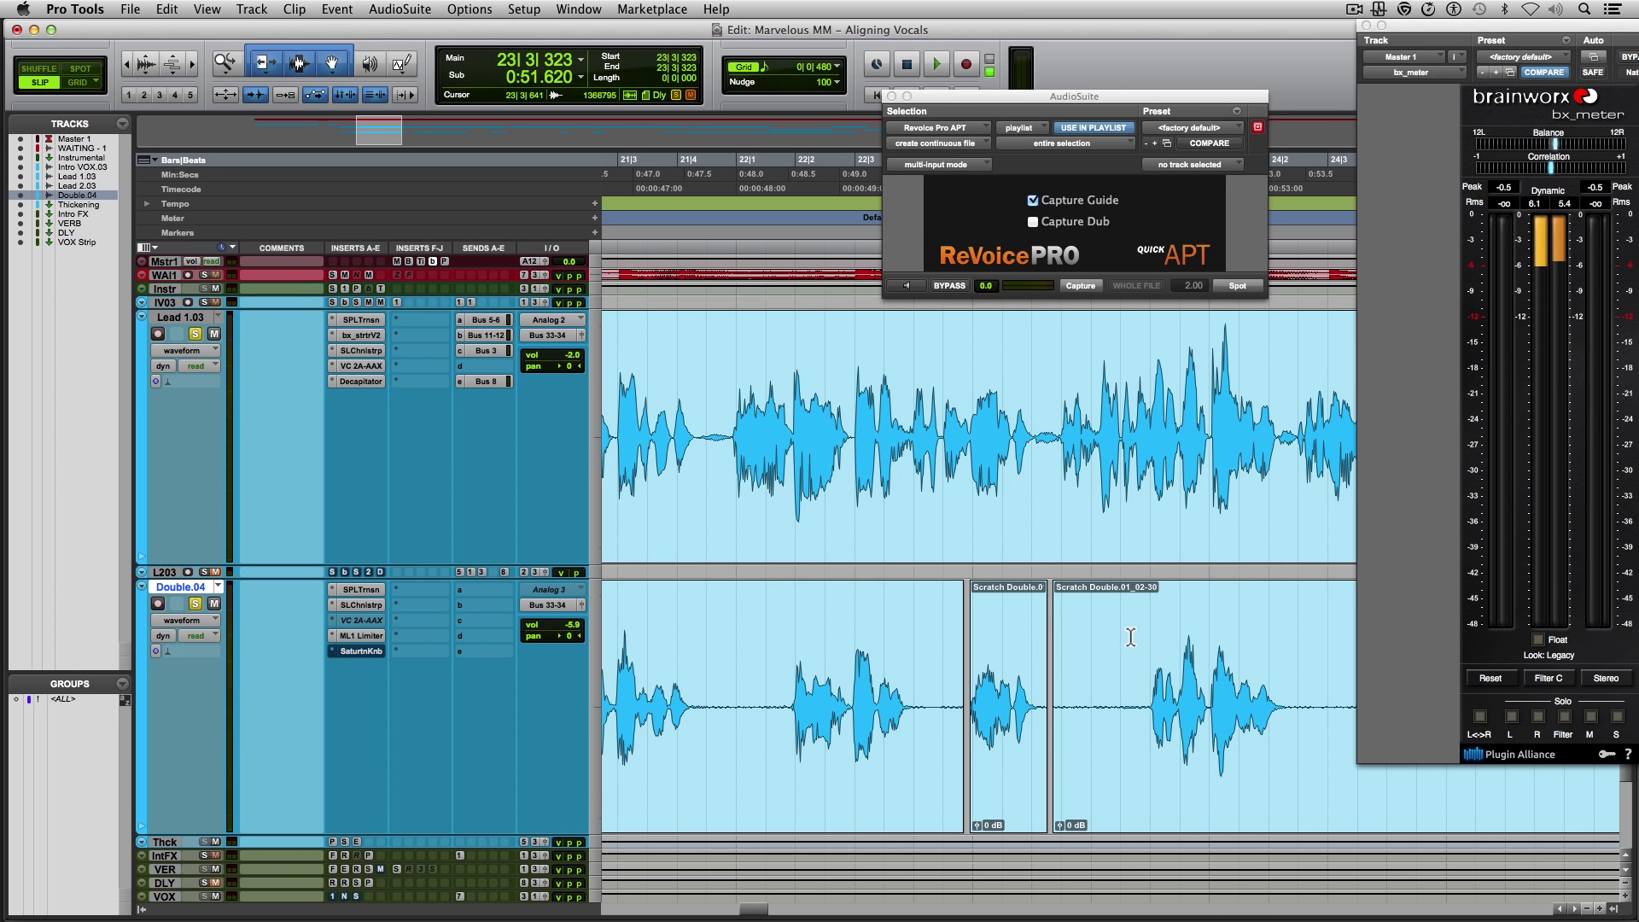
{"action": "key", "text": "space"}
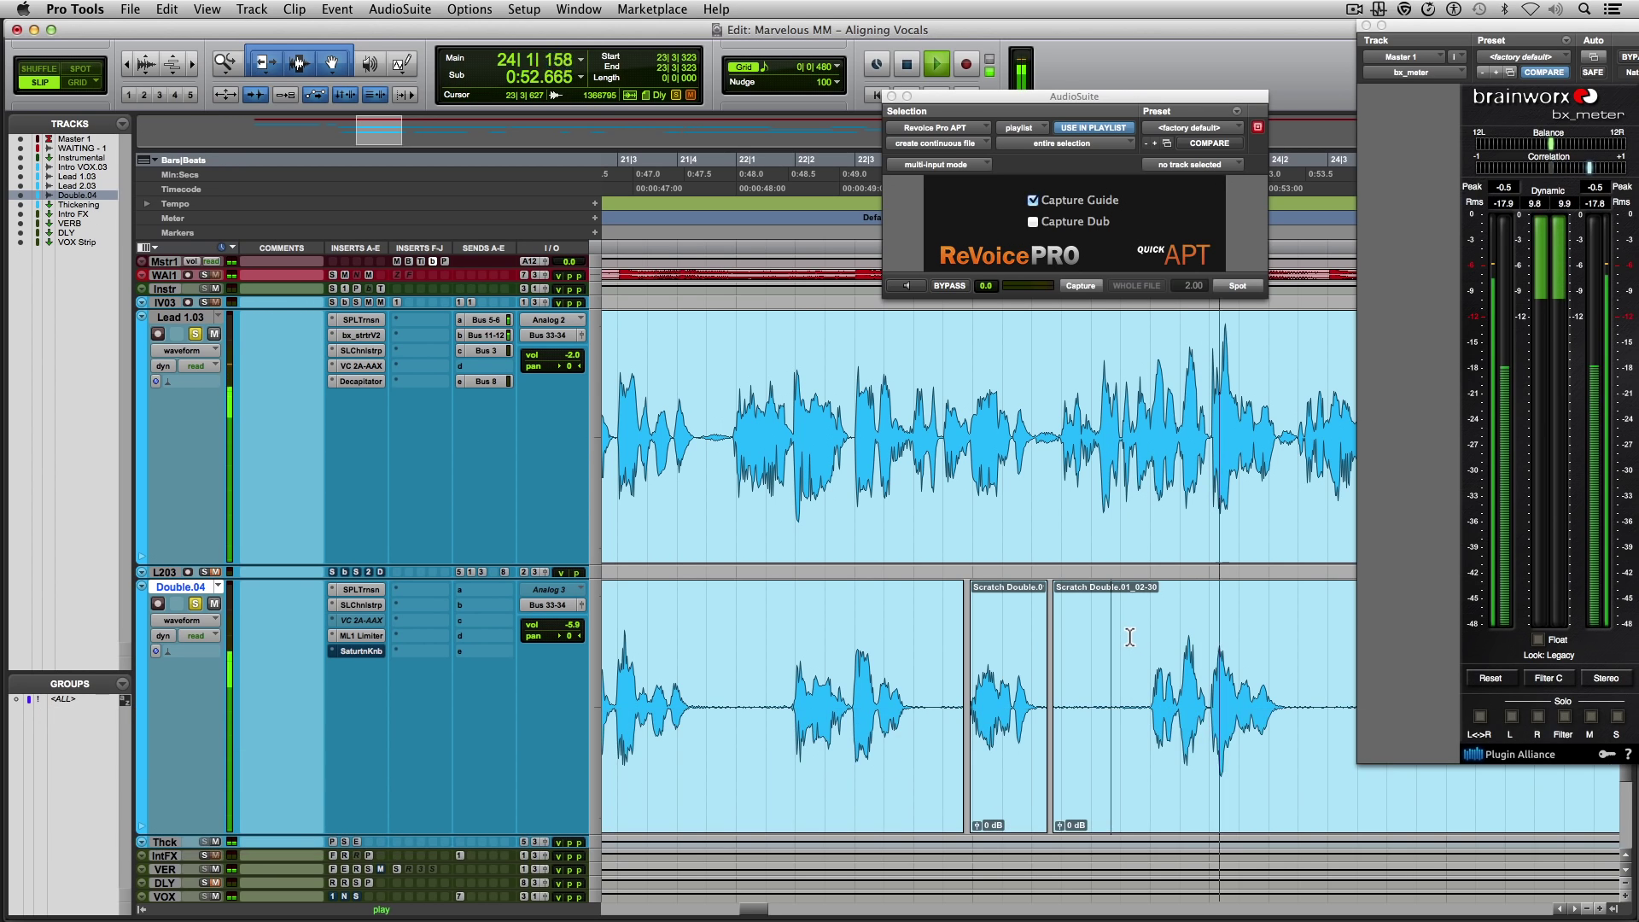
{"action": "key", "text": "space"}
{"action": "key", "text": "space"}
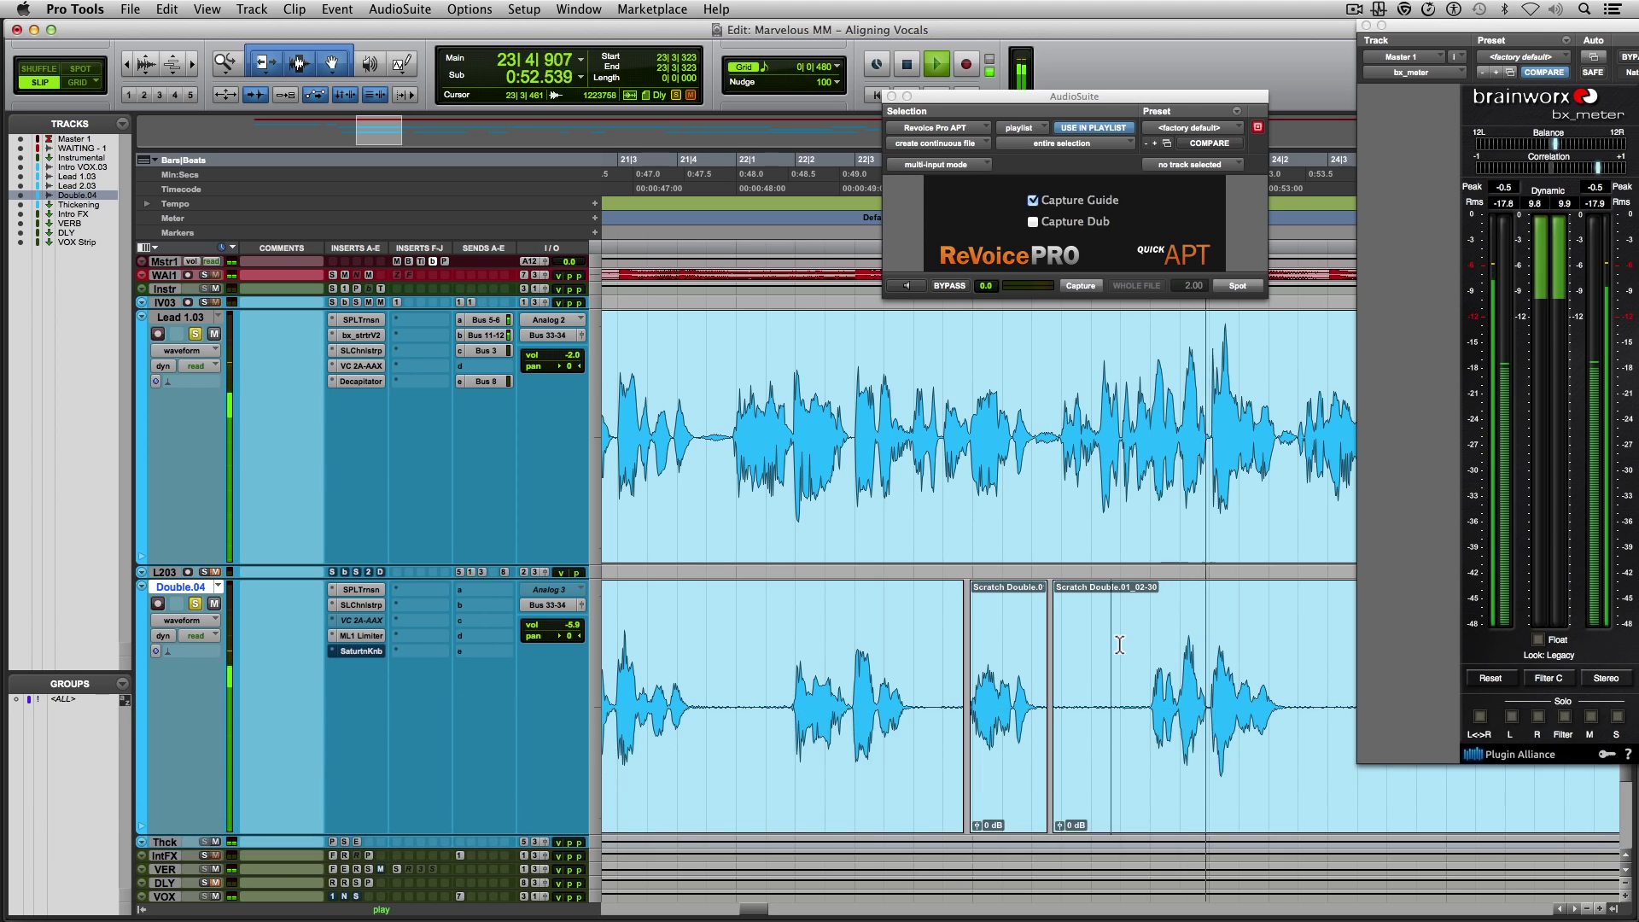
Play the next double phrase together with the lead from 24|3|029.
{"action": "key", "text": "shift+space"}
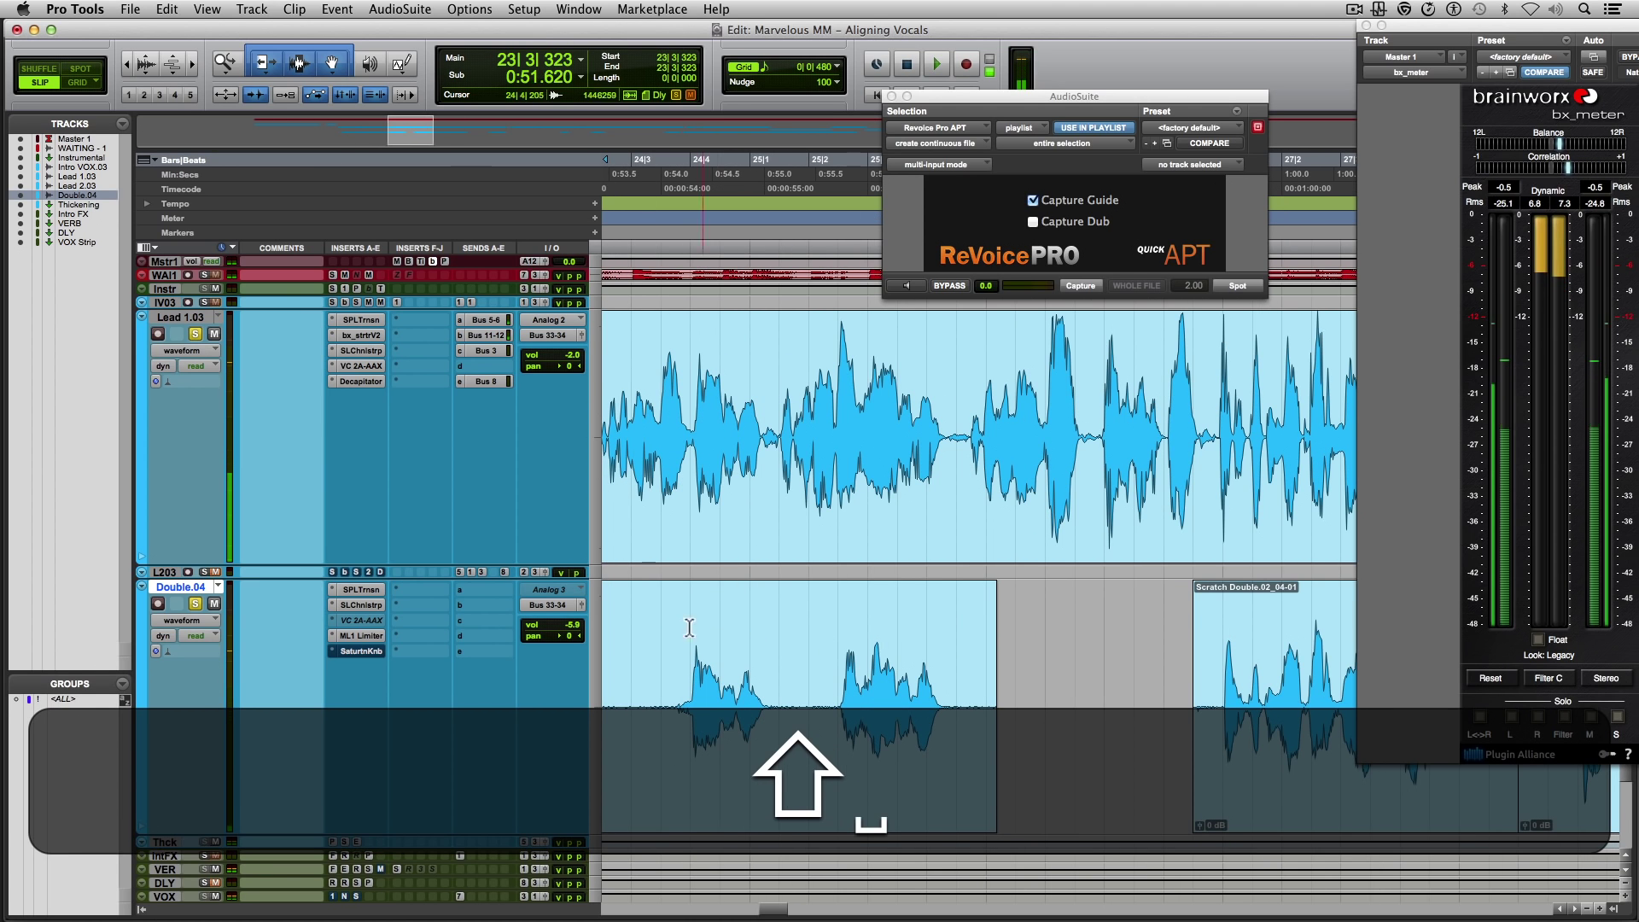
{"action": "left_click", "coordinate": [633, 636]}
{"action": "key", "text": "space"}
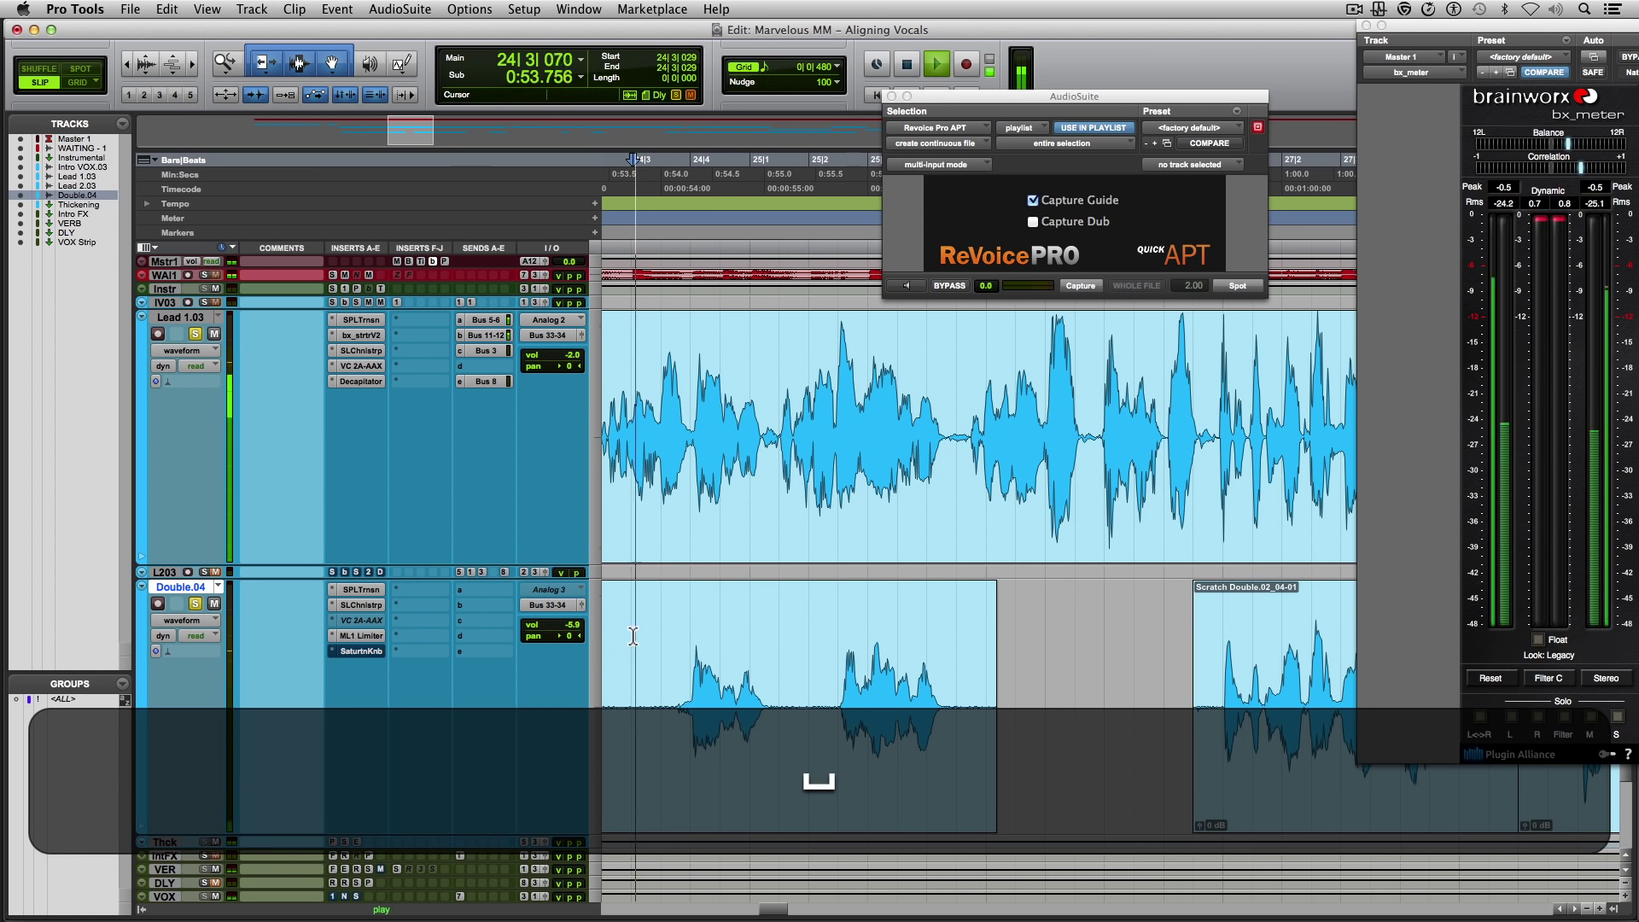
{"action": "key", "text": "space"}
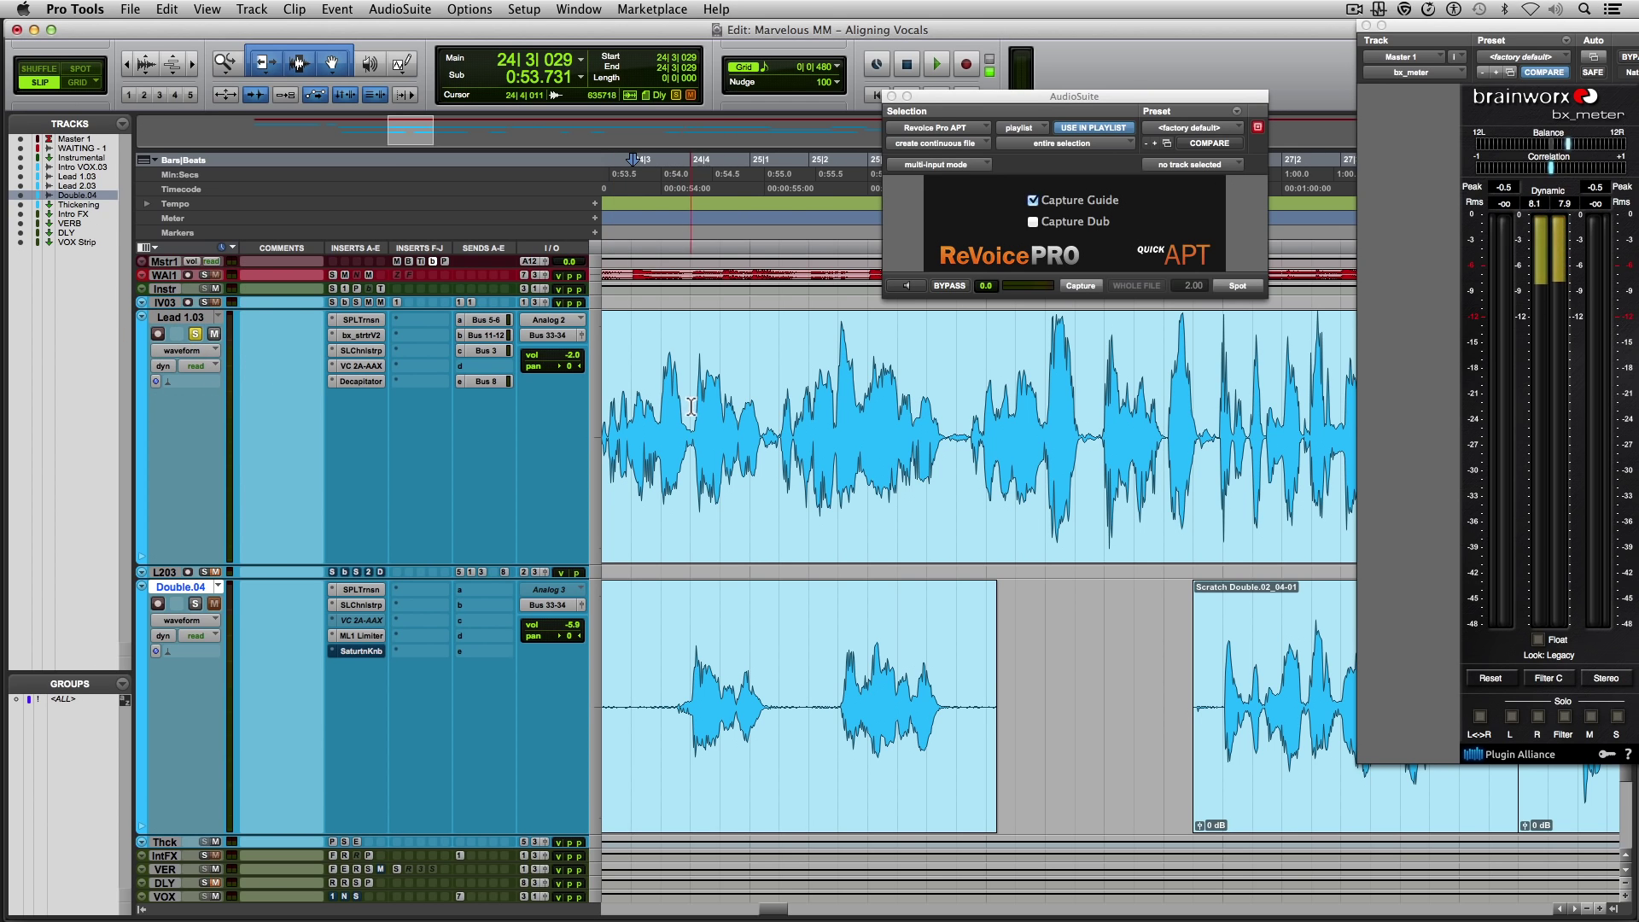
Select the lead phrase on Lead 1.03 from 24|3|957 to 25|1|229, audition it and capture it as the guide.
{"action": "left_click_drag", "start_coordinate": [690, 407], "coordinate": [764, 404]}
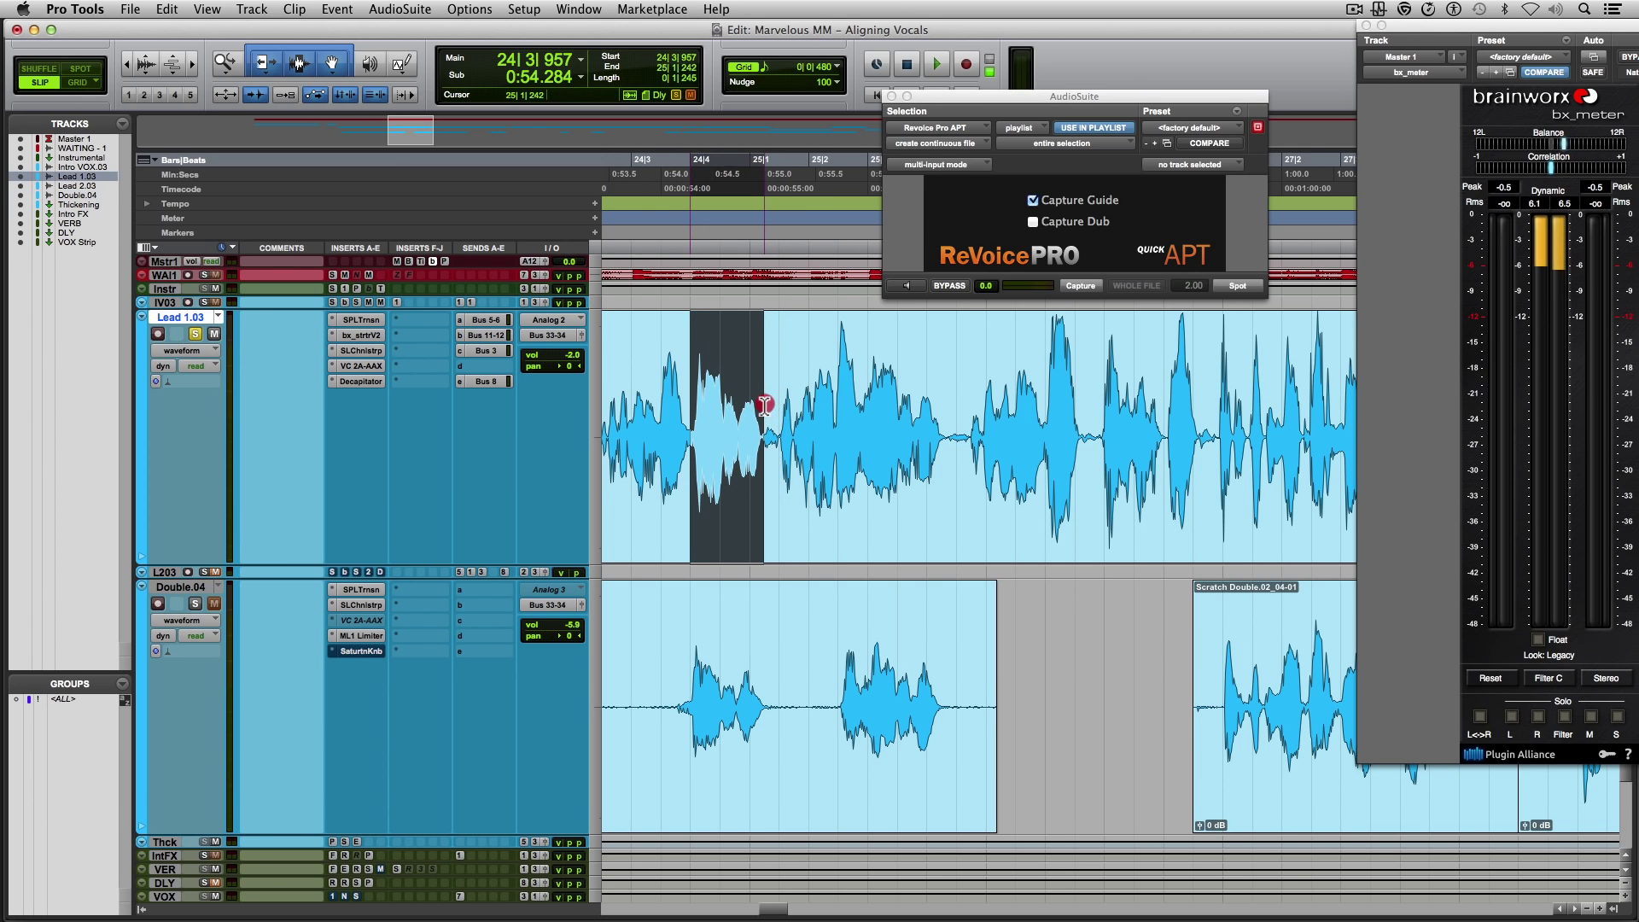
{"action": "key", "text": "space"}
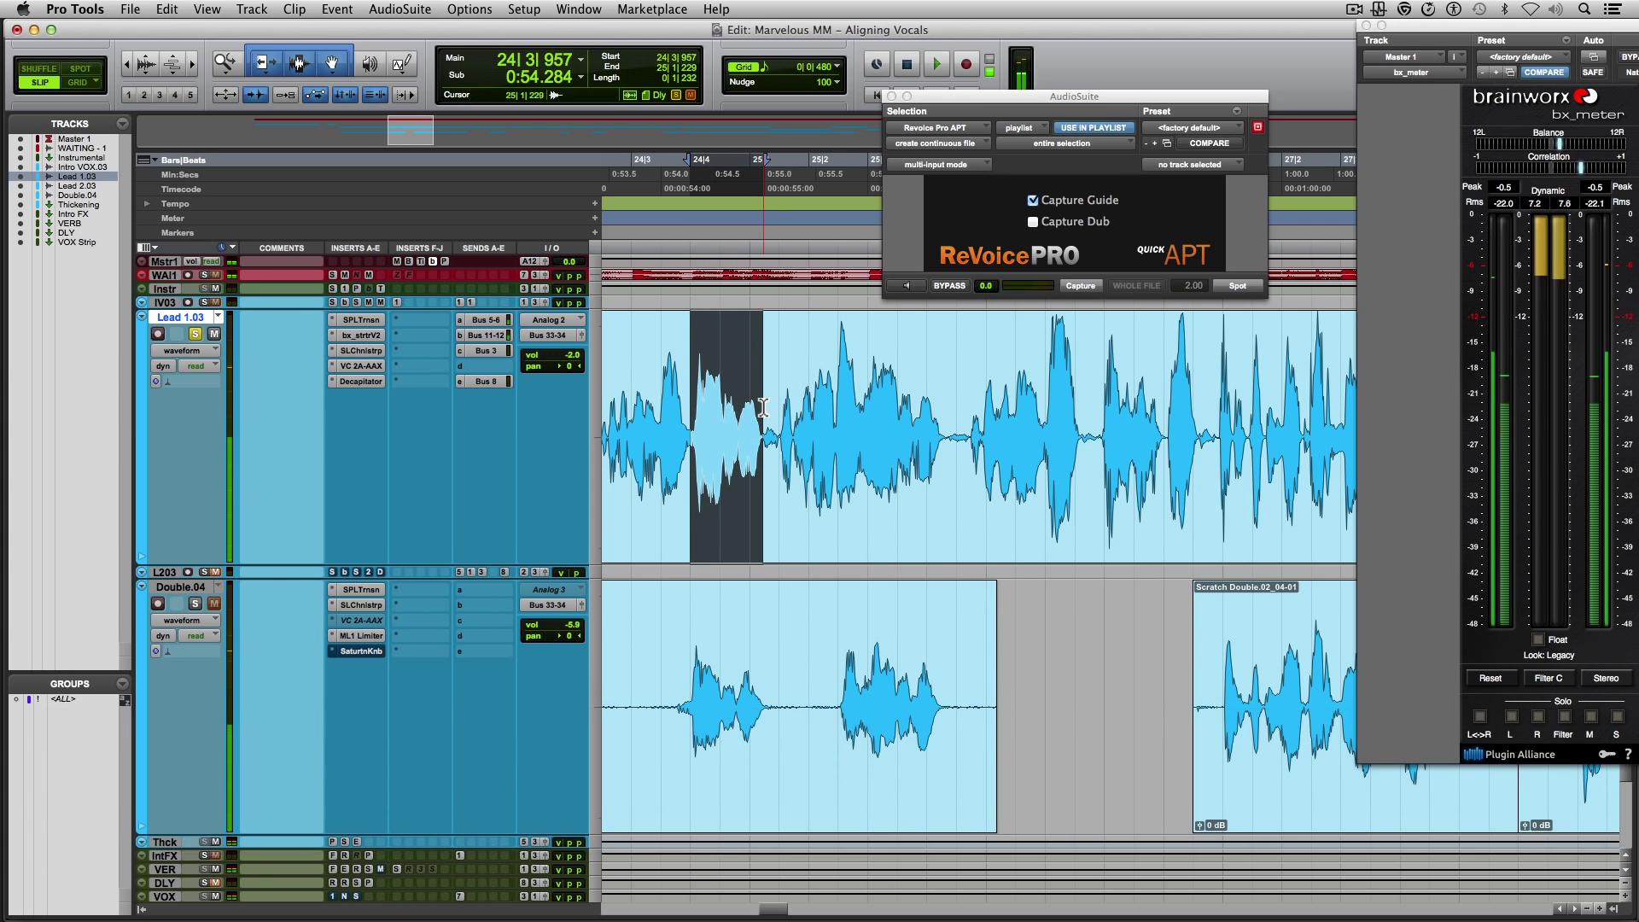
{"action": "left_click", "coordinate": [1081, 286]}
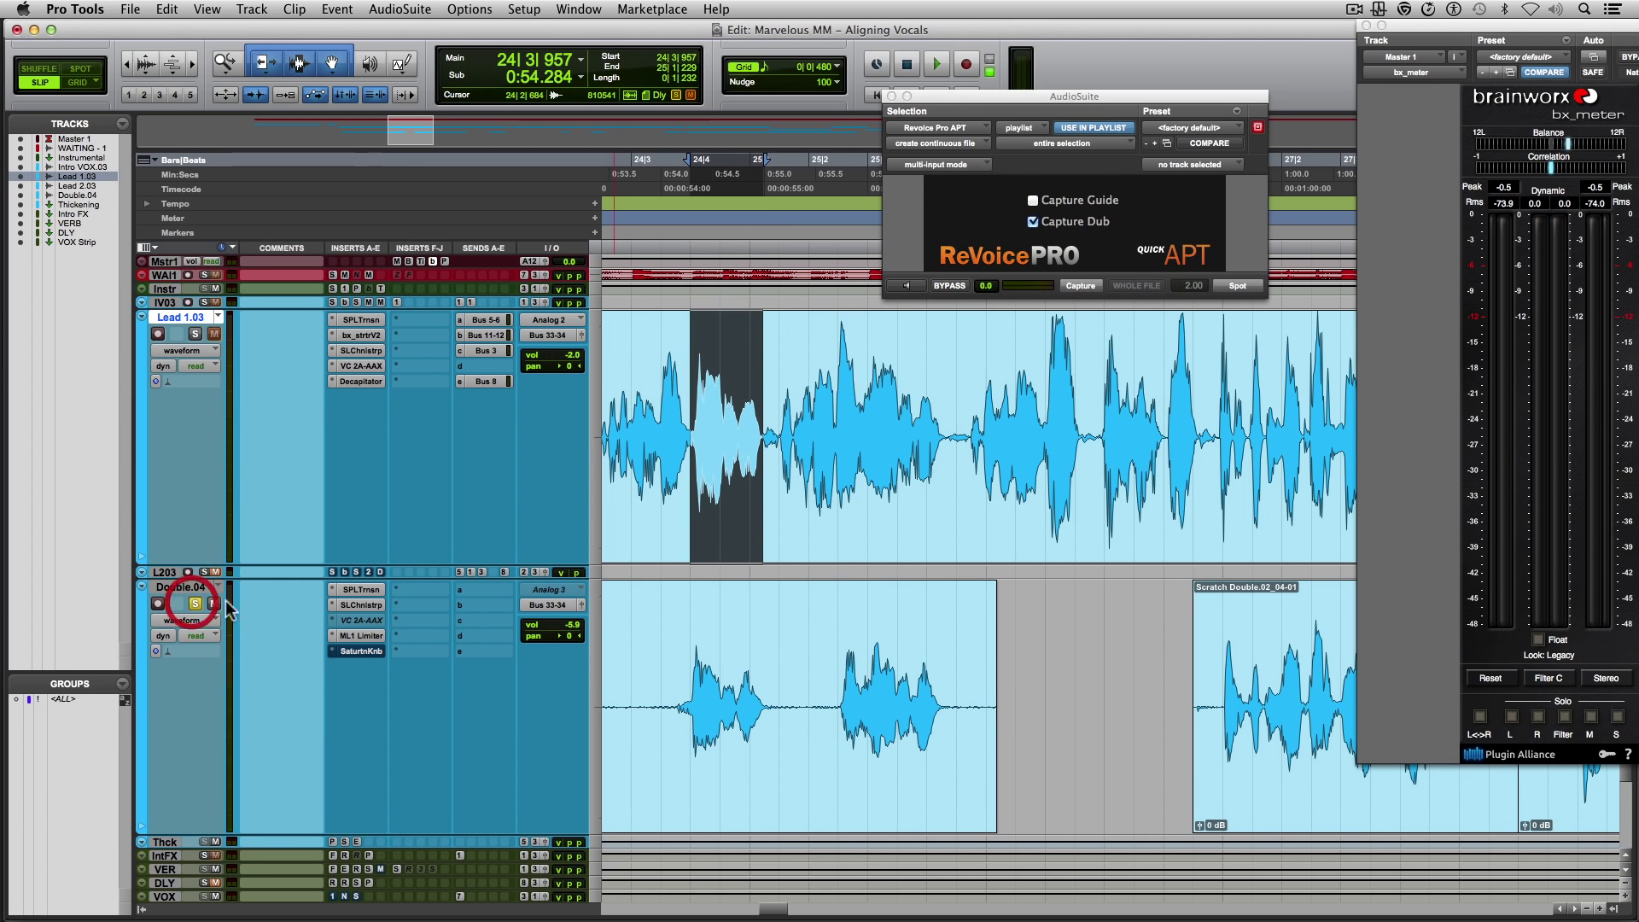
Capture the double phrase from 24|3|749 to 25|1|575 as the dub and spot the aligned audio back onto Double.04.
{"action": "left_click_drag", "start_coordinate": [677, 669], "coordinate": [784, 664]}
{"action": "key", "text": "space"}
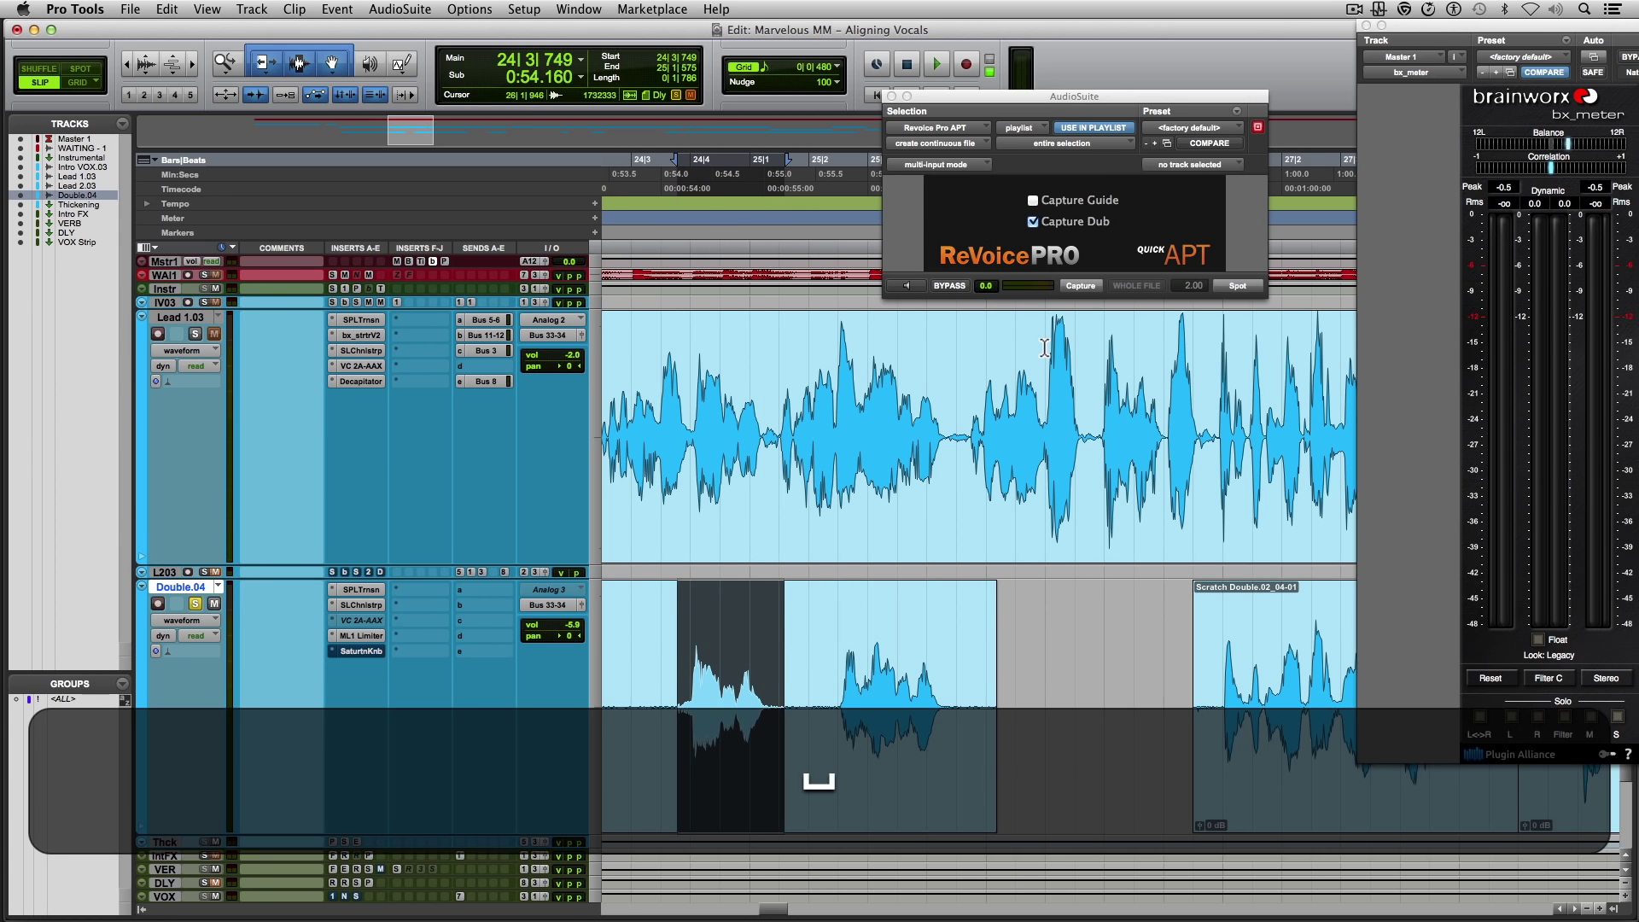
{"action": "left_click", "coordinate": [1078, 287]}
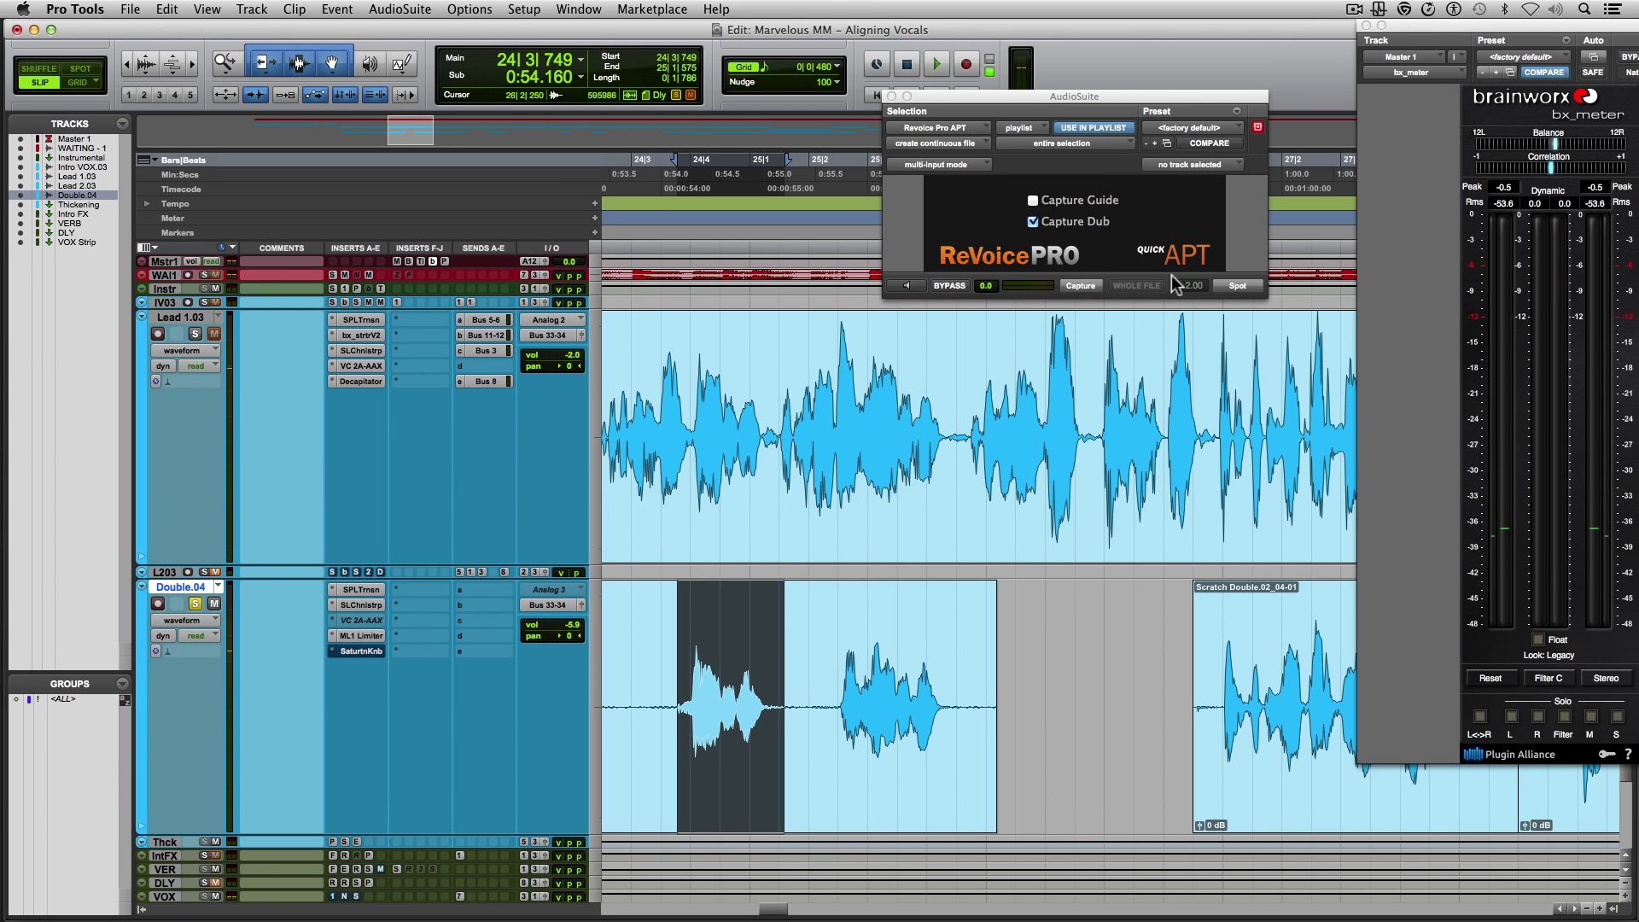
{"action": "left_click", "coordinate": [1238, 287]}
Play the newly spotted double phrase with Lead 1.03 soloed alongside it.
{"action": "key", "text": "space"}
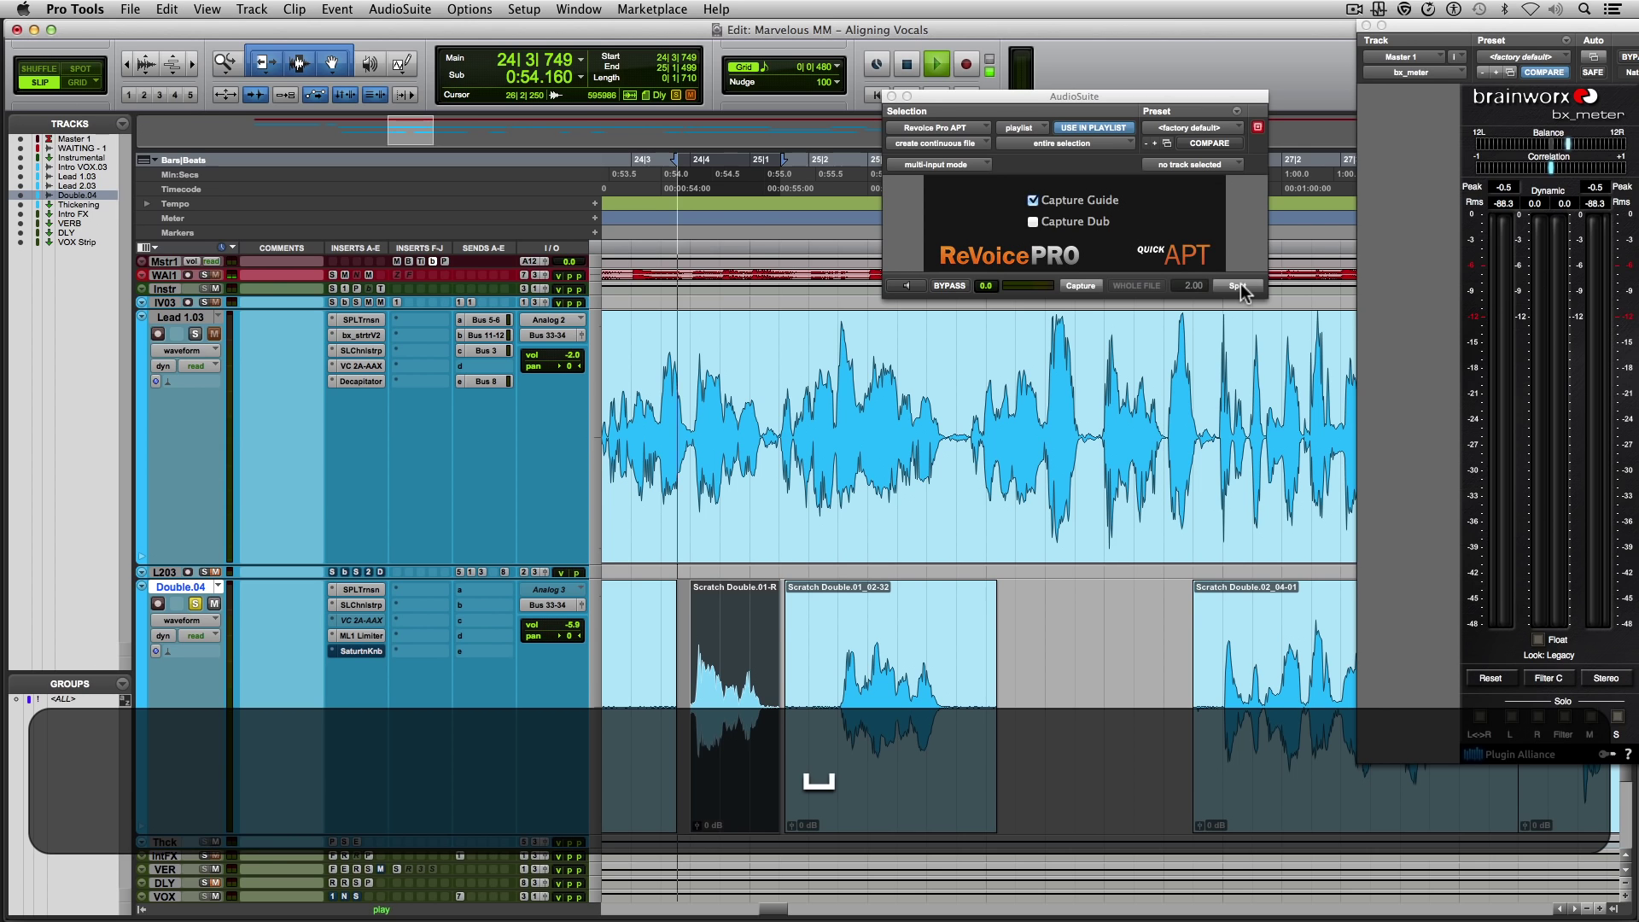
{"action": "left_click", "coordinate": [195, 334], "text": "shift"}
{"action": "key", "text": "shift+space"}
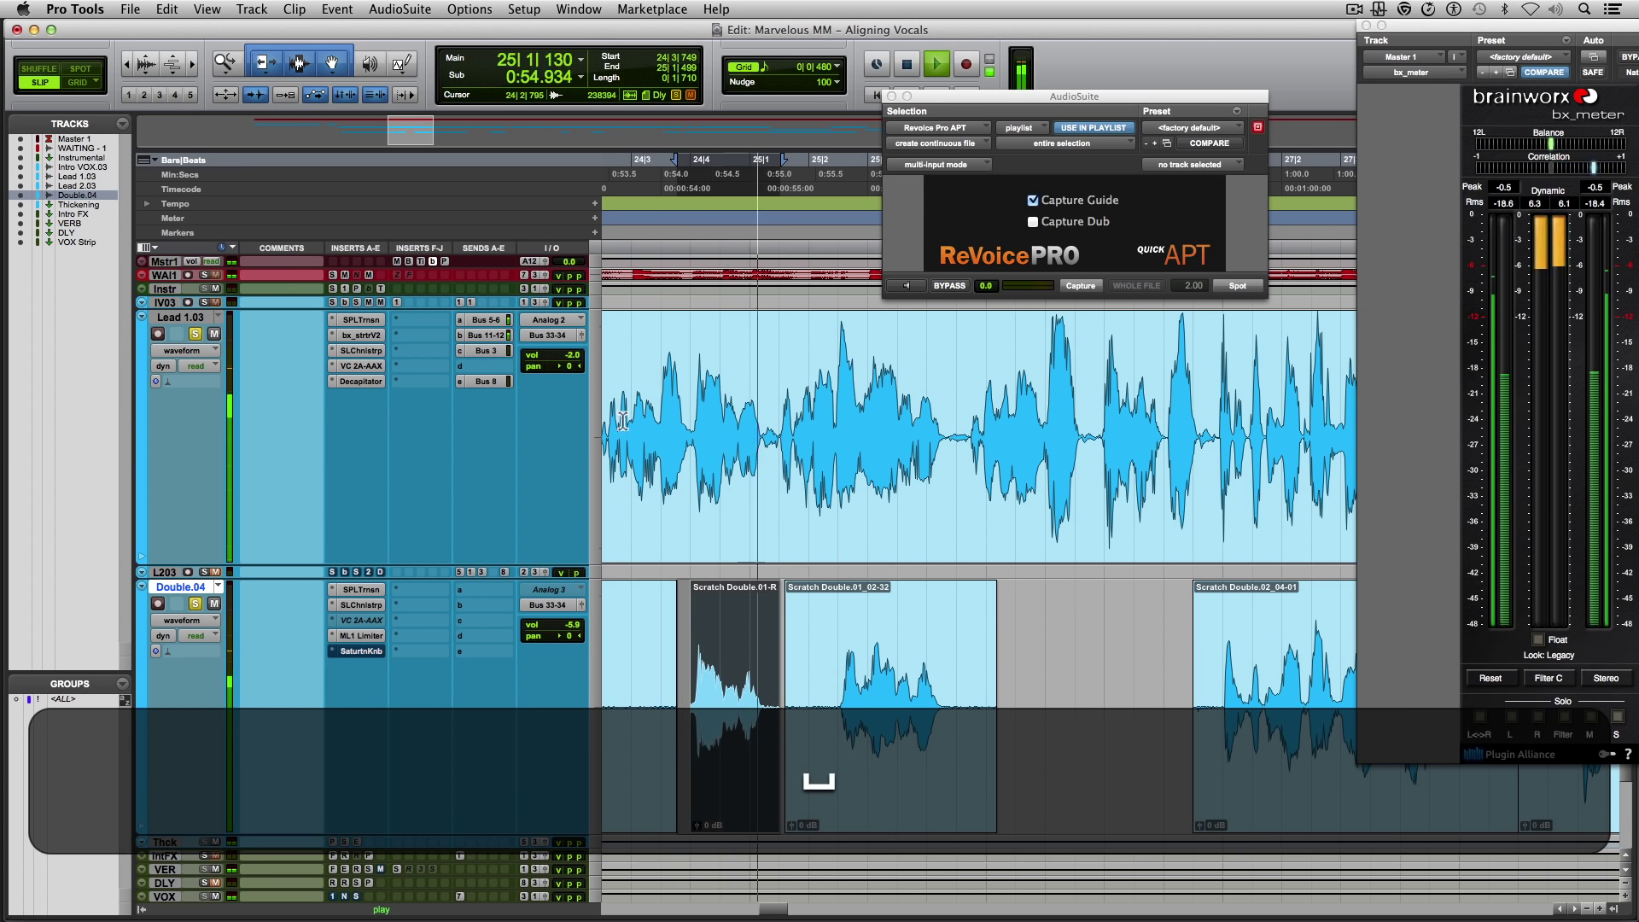
Trim back the end of the preceding double clip and add short fades at both ends of the aligned clip.
{"action": "left_click", "coordinate": [696, 585]}
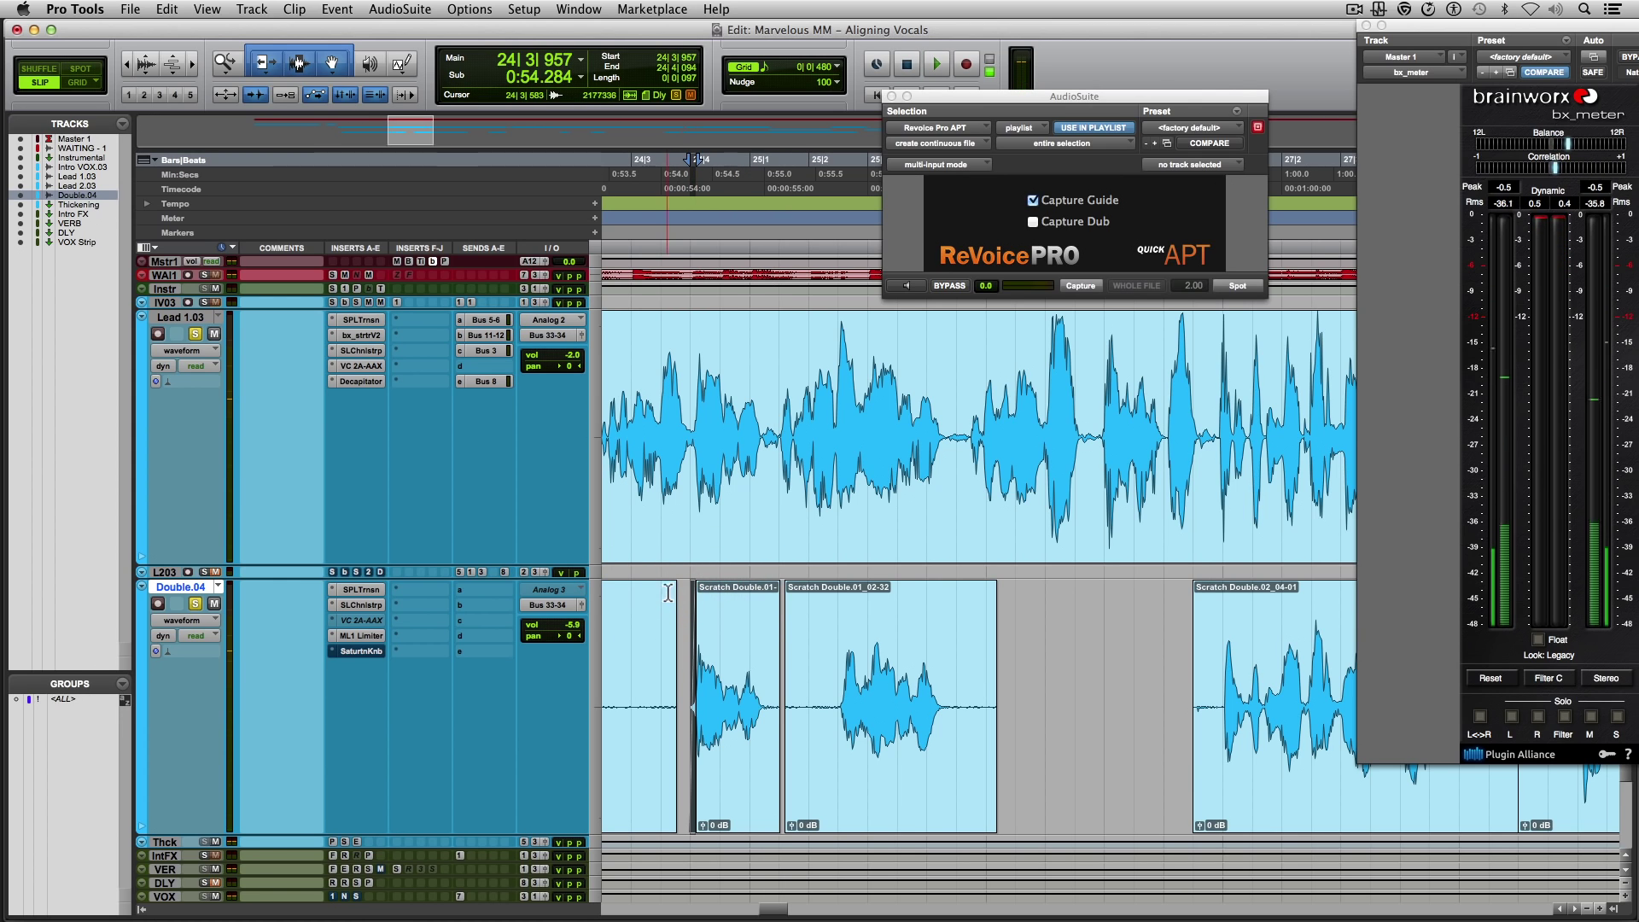
{"action": "left_click_drag", "start_coordinate": [665, 665], "coordinate": [645, 665]}
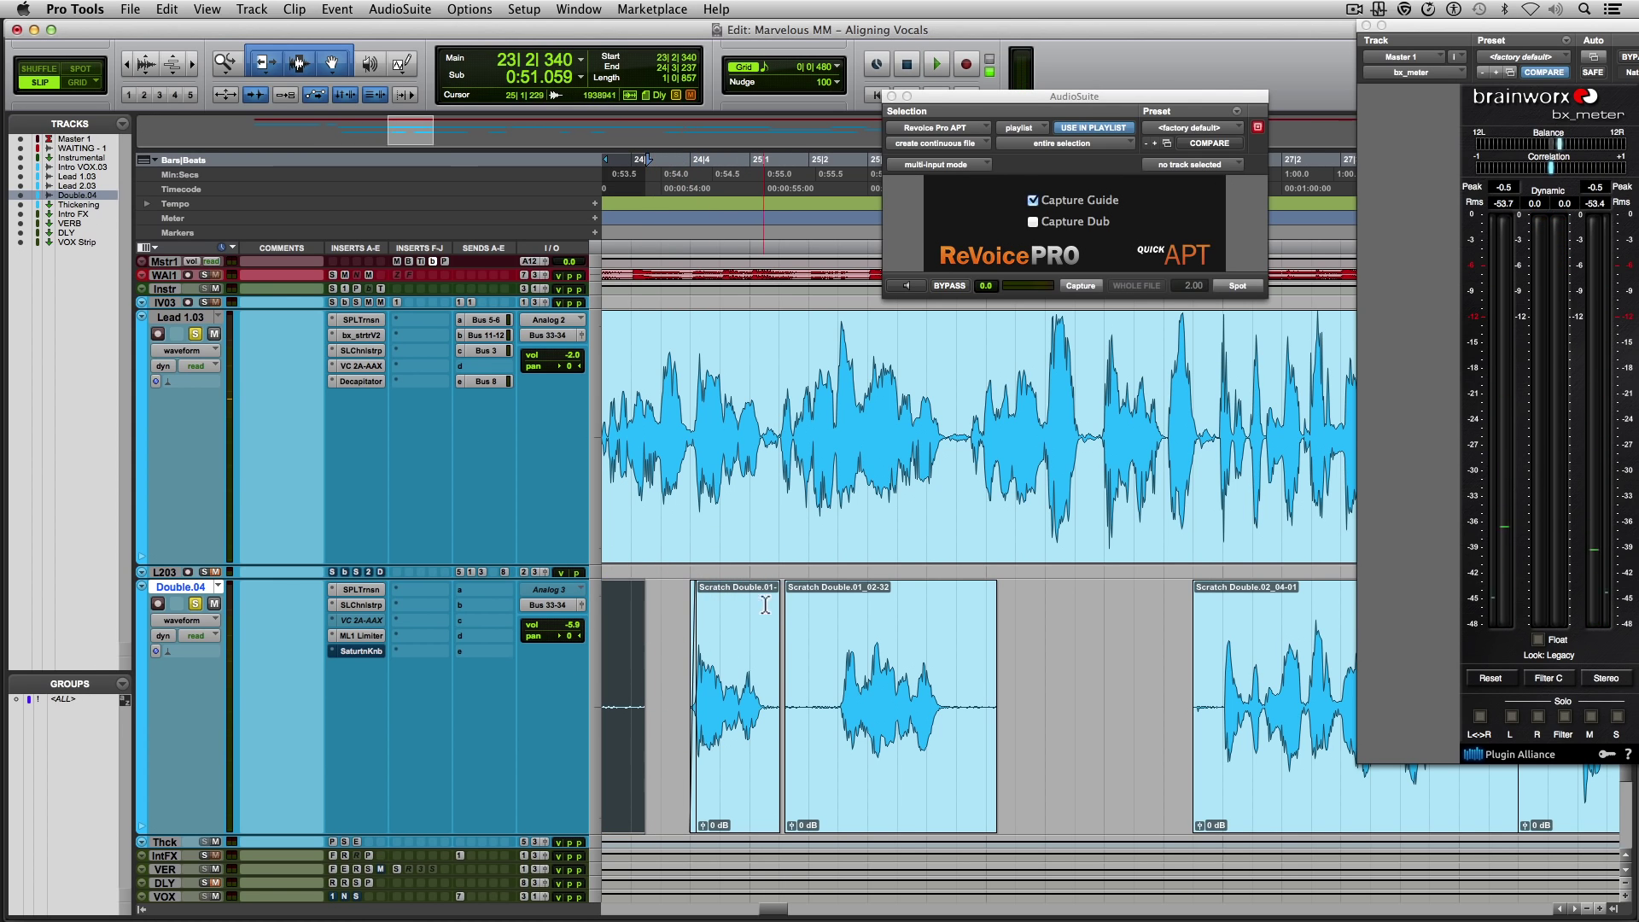
{"action": "mouse_move", "coordinate": [771, 585]}
{"action": "left_mouse_down"}
{"action": "mouse_move", "coordinate": [734, 589]}
{"action": "mouse_move", "coordinate": [757, 589]}
{"action": "left_mouse_up"}
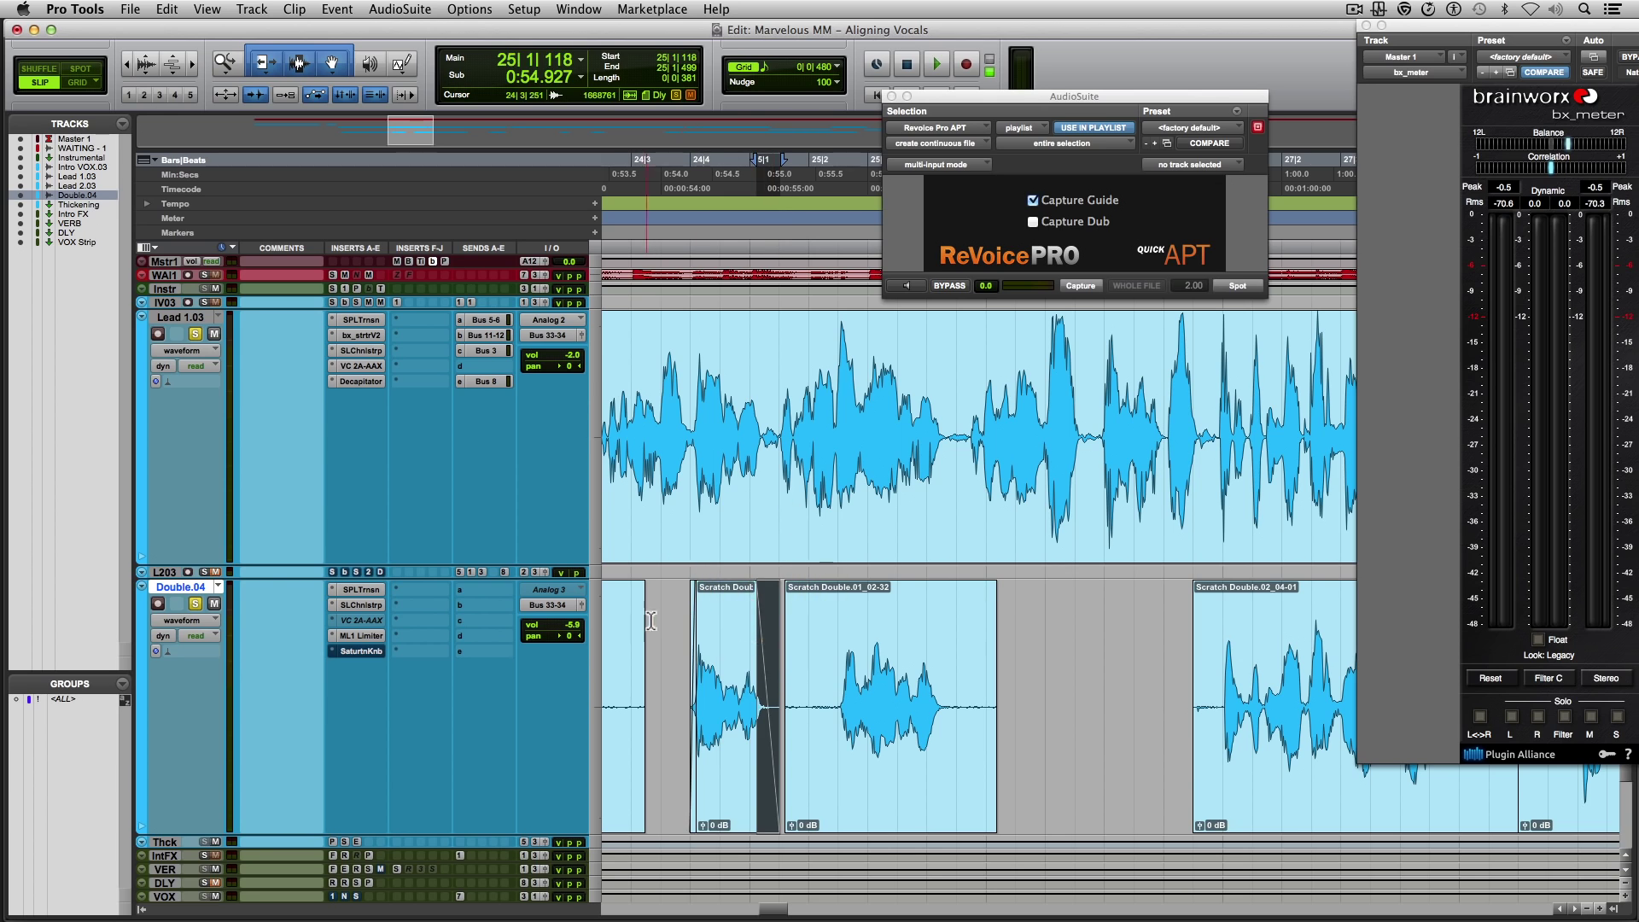
Play the edited double transition with the lead from 24|2|393.
{"action": "left_click", "coordinate": [655, 617]}
{"action": "scroll", "coordinate": [678, 623], "scroll_direction": "left", "scroll_amount": 3}
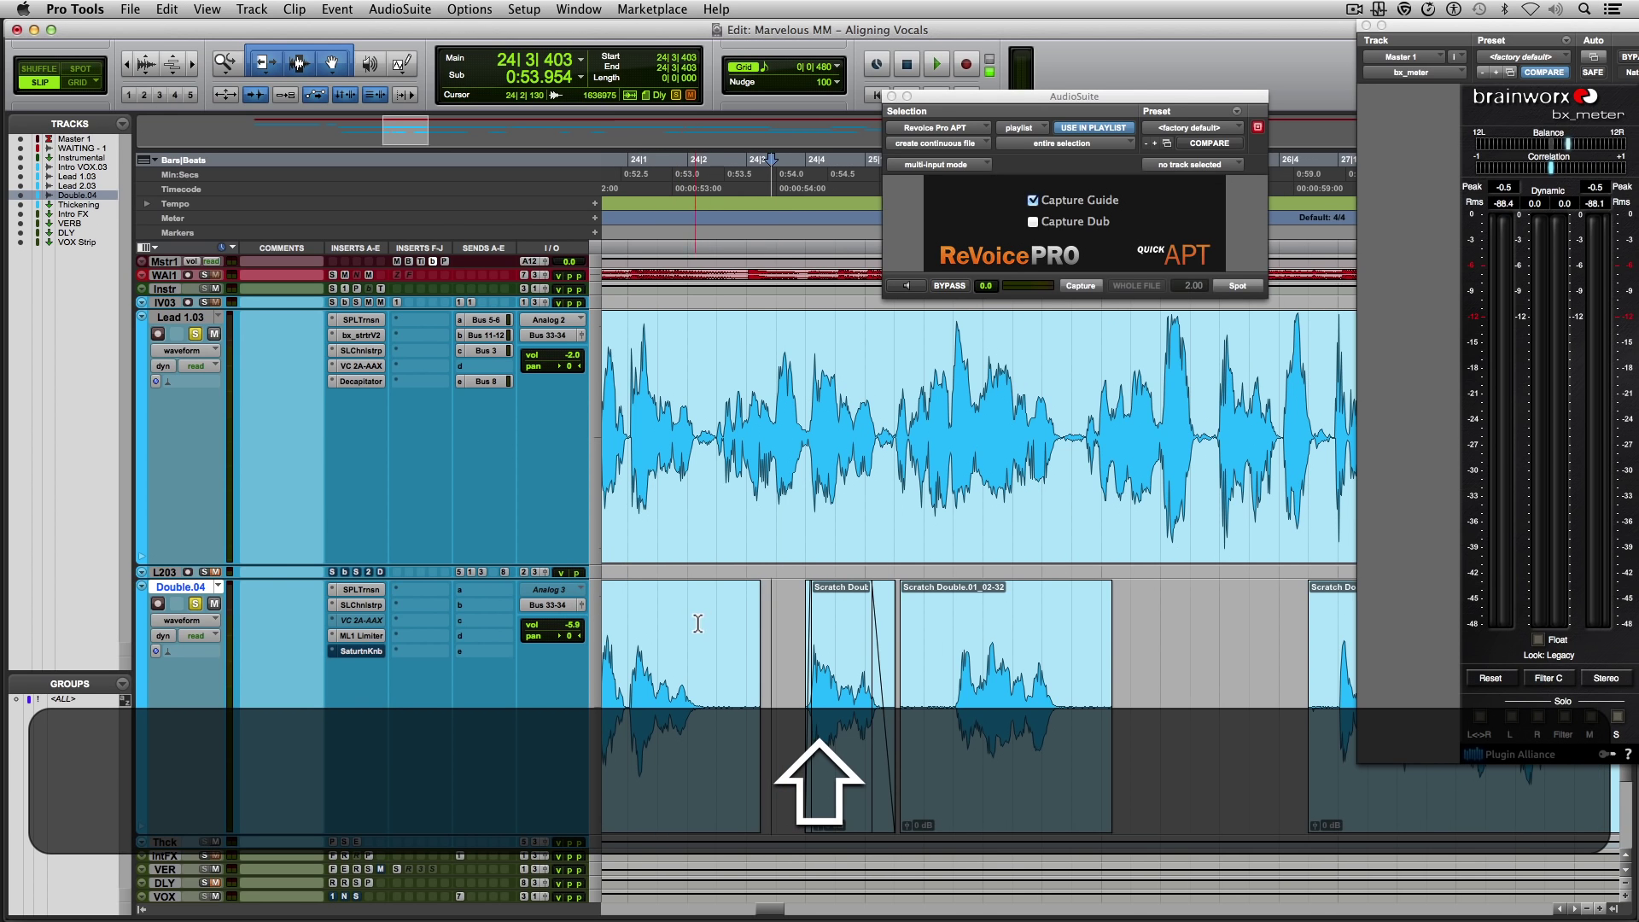
{"action": "left_click", "coordinate": [711, 619]}
{"action": "key", "text": "space"}
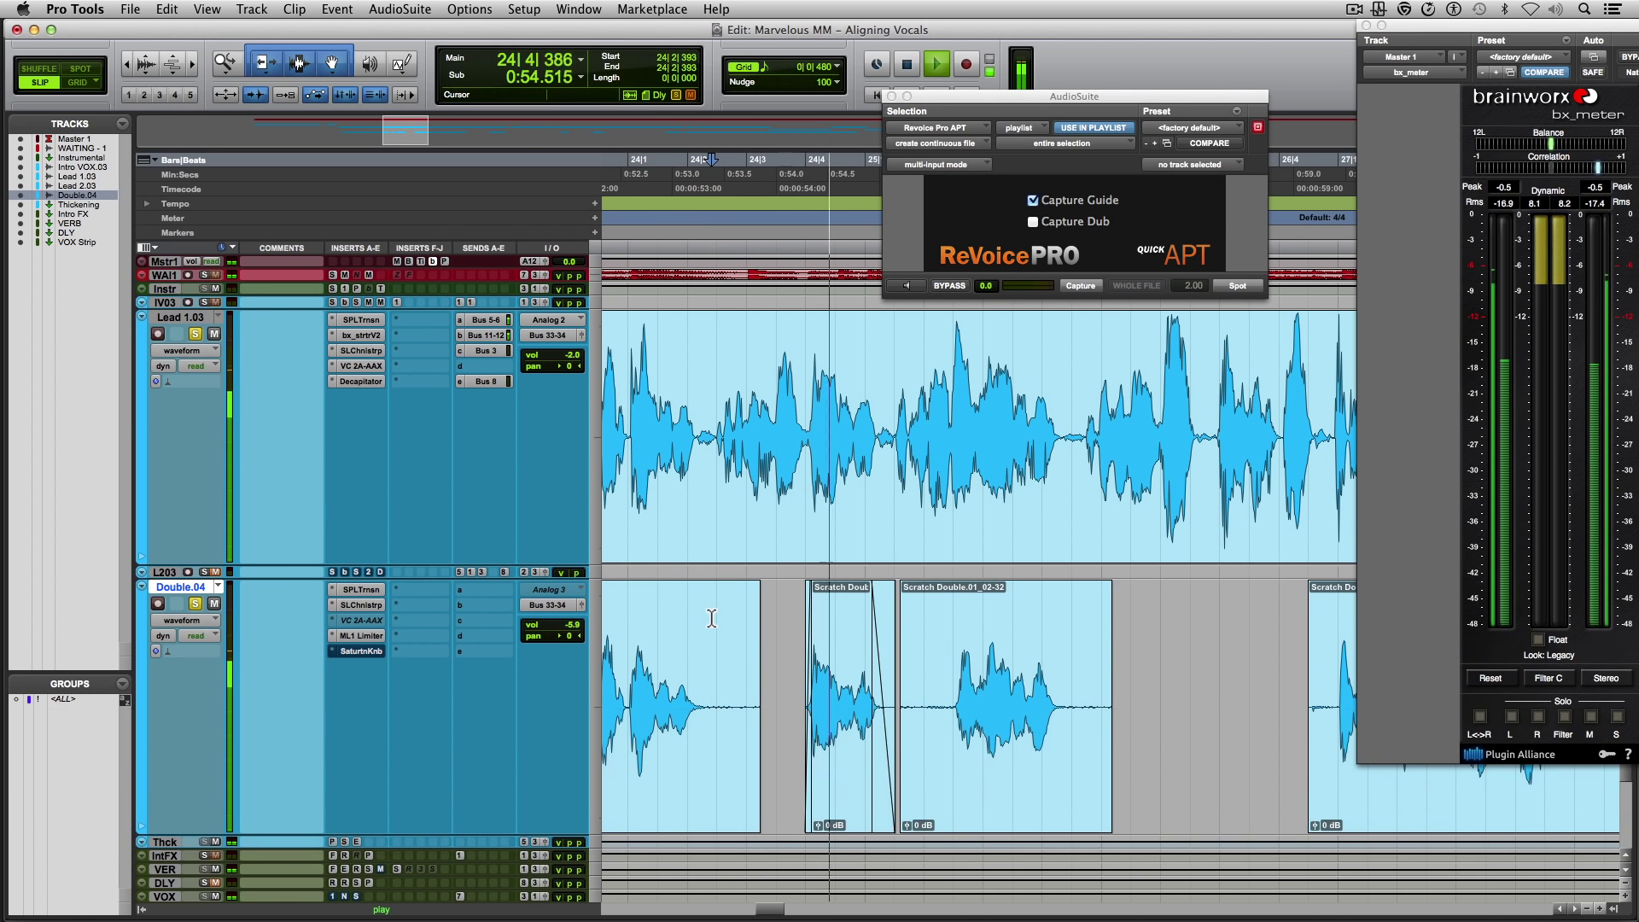
{"action": "key", "text": "space"}
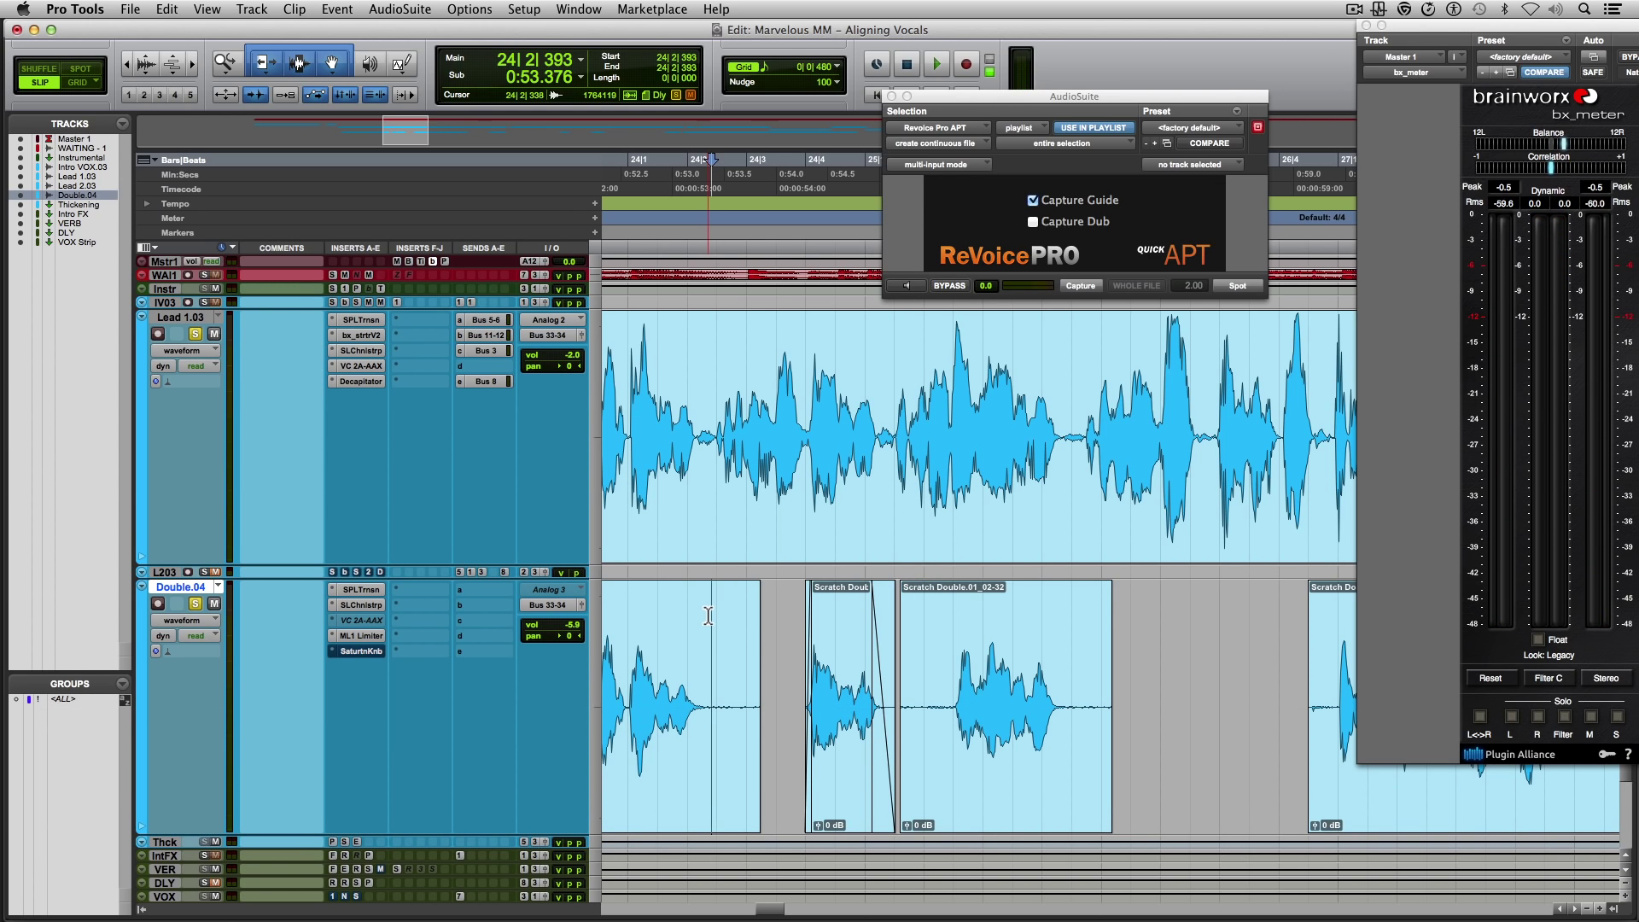
Activate the Smart Tool and select the whole Verse 1.05_06-05 clip on Lead 1.03.
{"action": "key", "text": "Tab"}
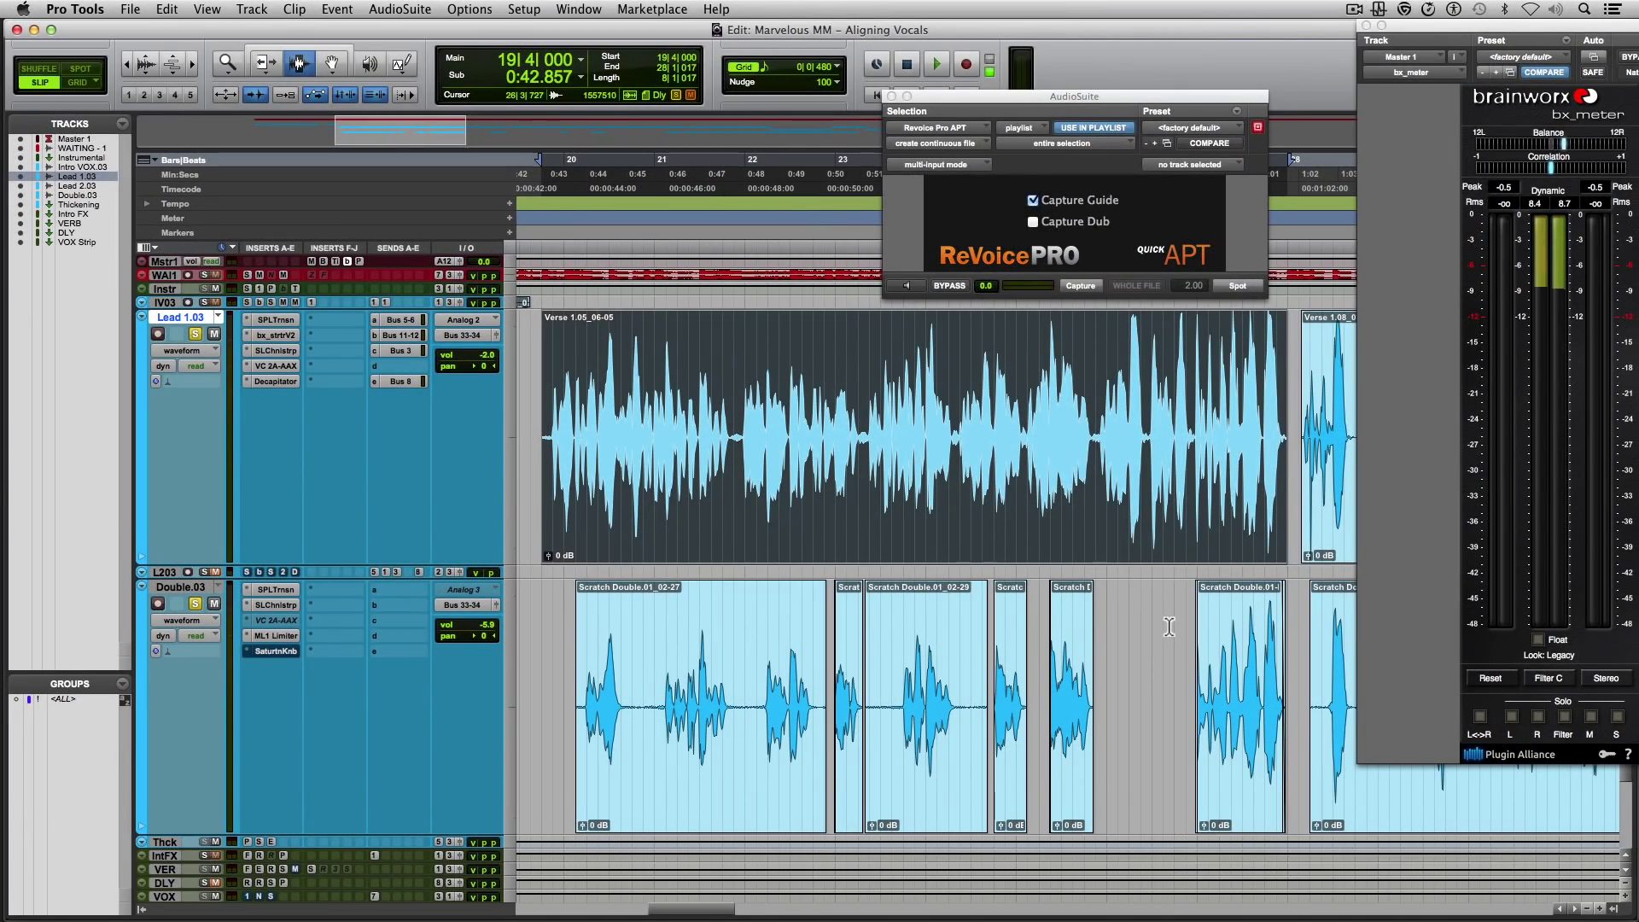
{"action": "left_click_drag", "start_coordinate": [991, 595], "coordinate": [1290, 598]}
{"action": "left_click", "coordinate": [1164, 515]}
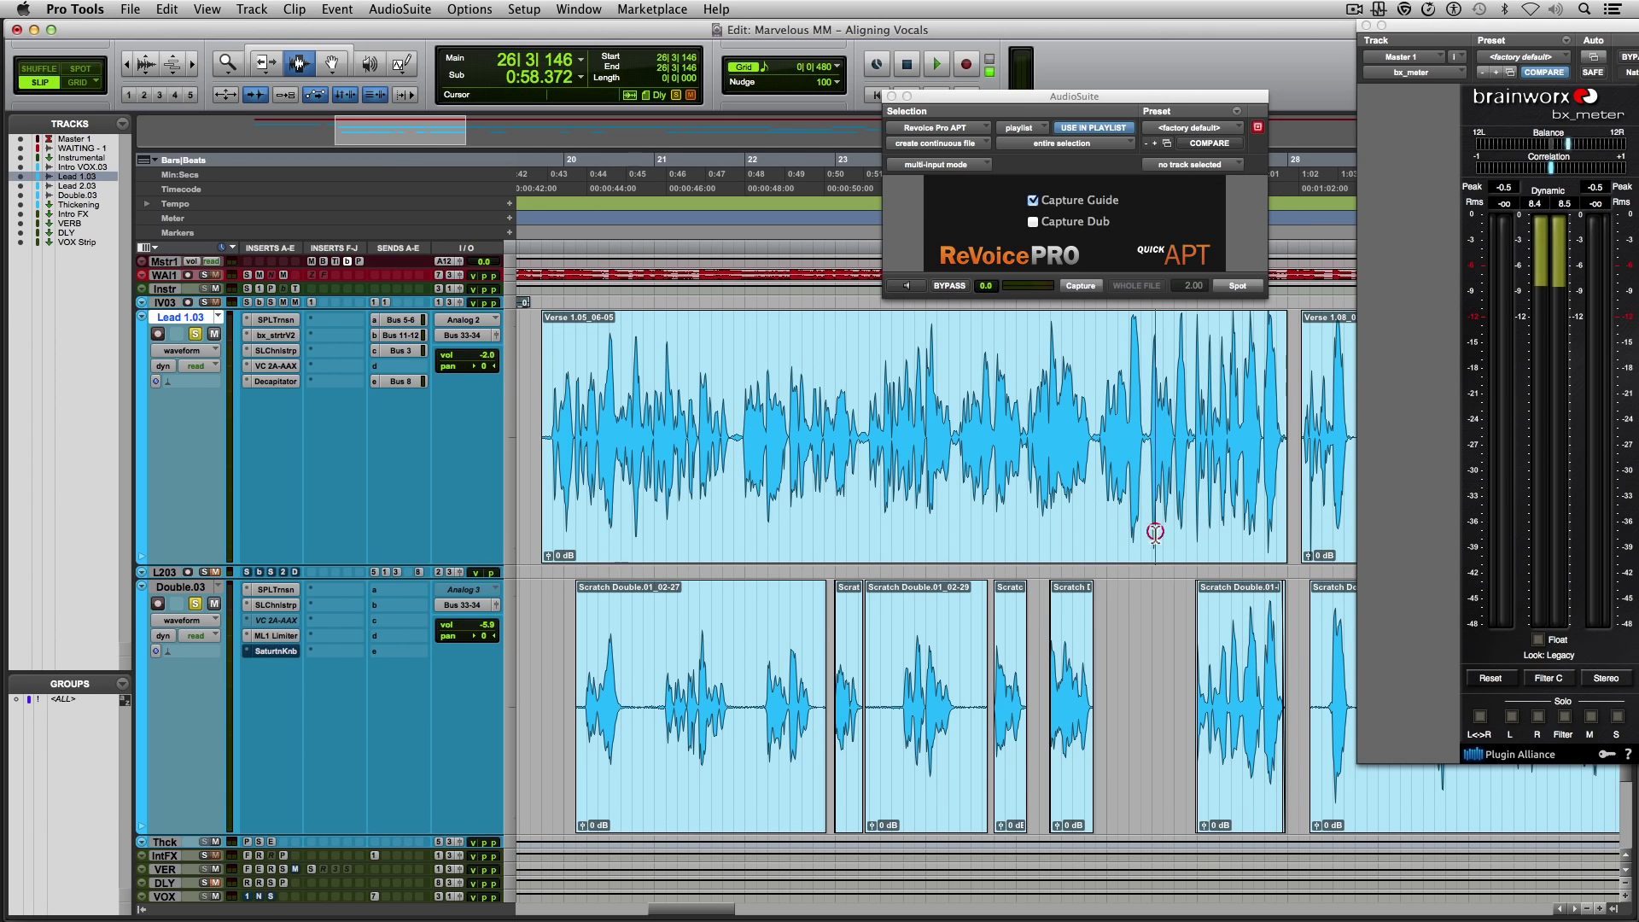
{"action": "key", "text": "F7+F6"}
{"action": "left_click", "coordinate": [1155, 538]}
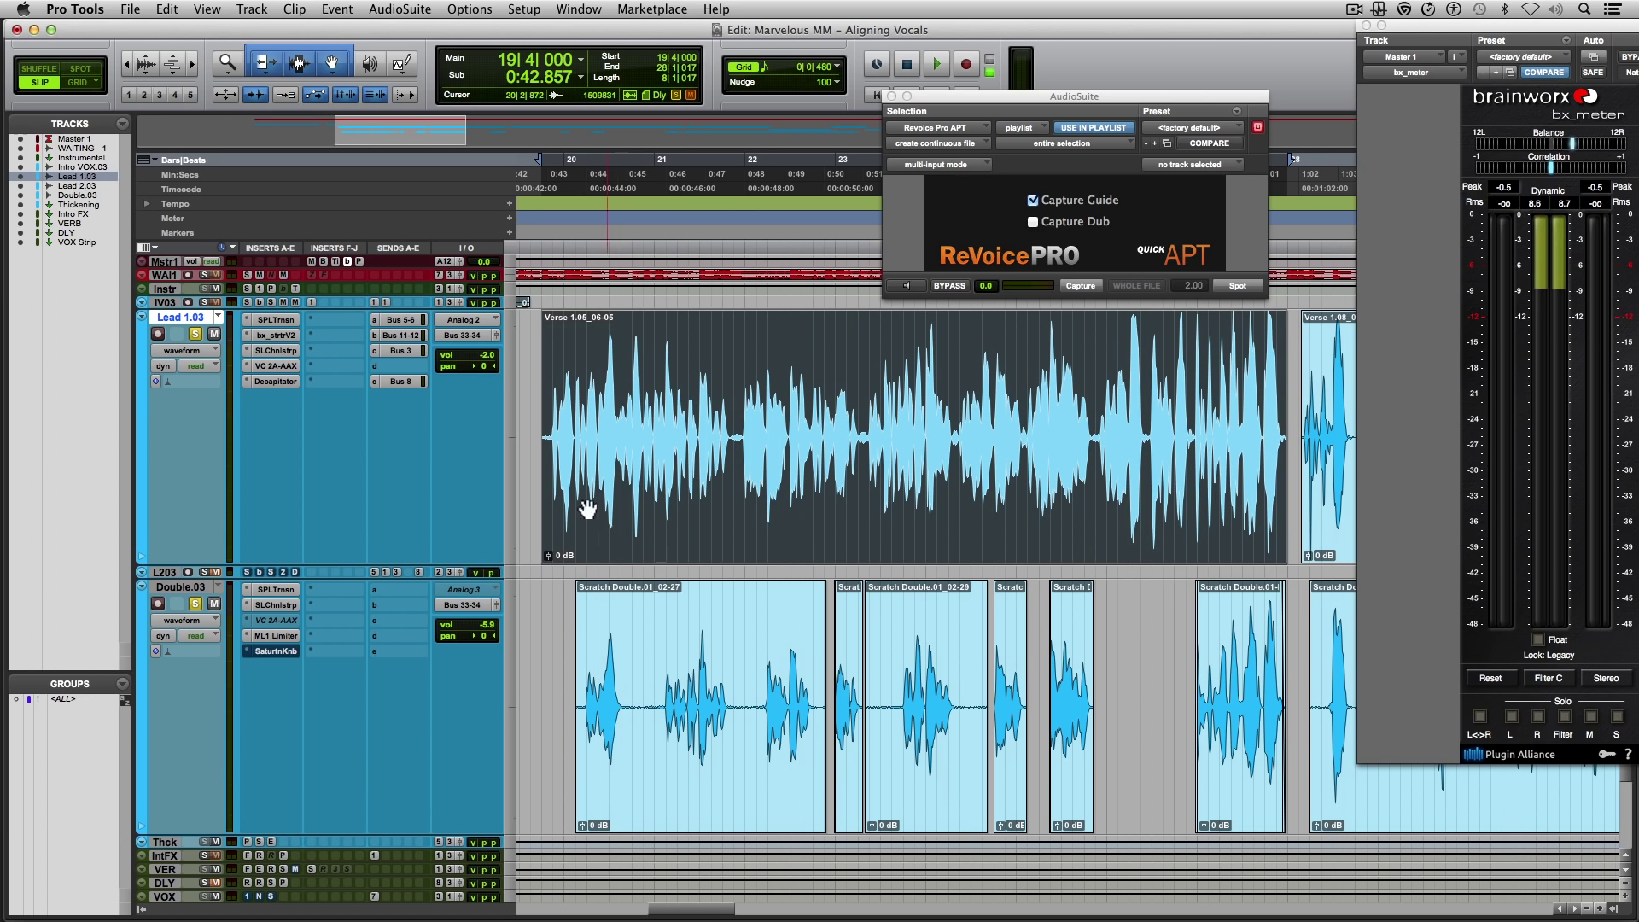
Compare the double's alignment with the lead by playing playlist Double.02 from 22|3|860, then playlist Double.03.
{"action": "key", "text": "space"}
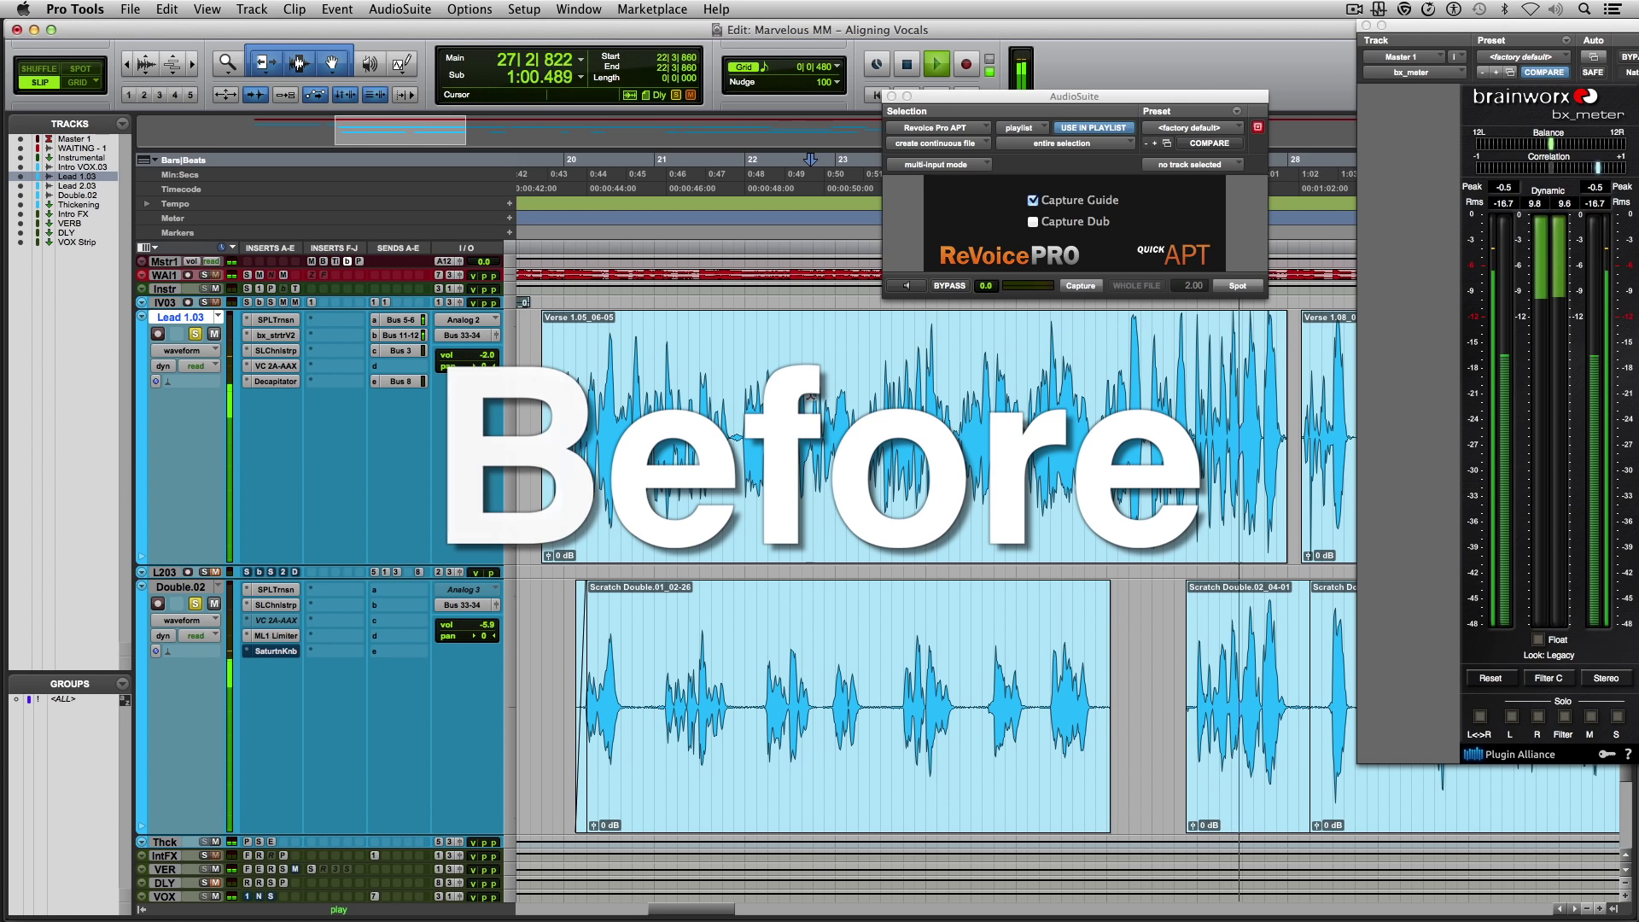
{"action": "key", "text": "space"}
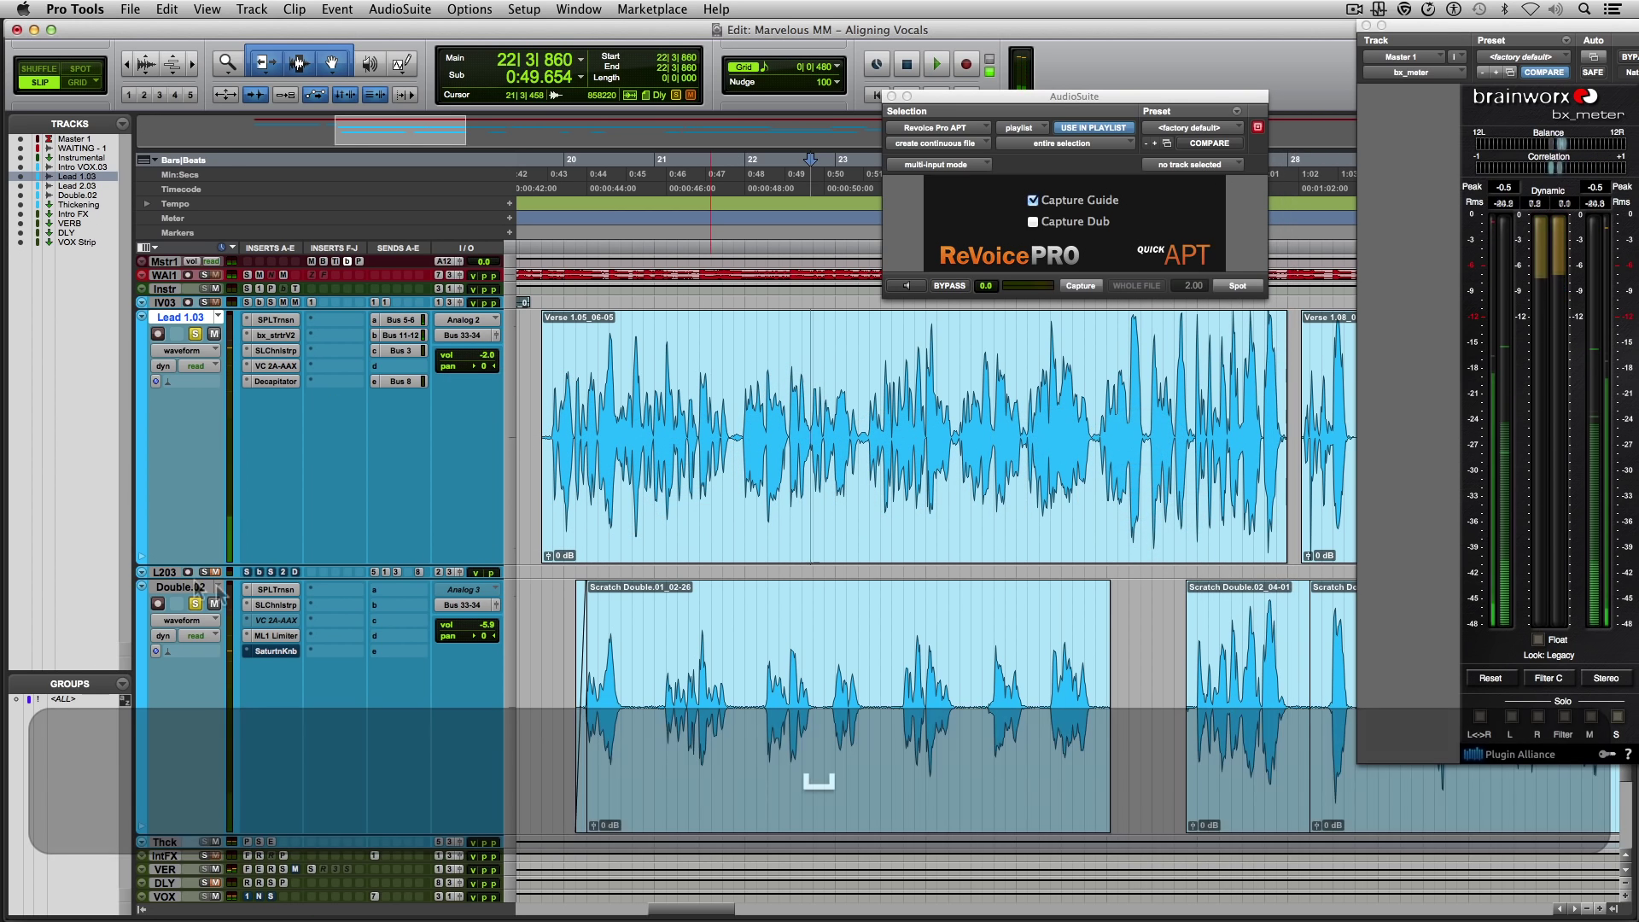
{"action": "left_click", "coordinate": [218, 589]}
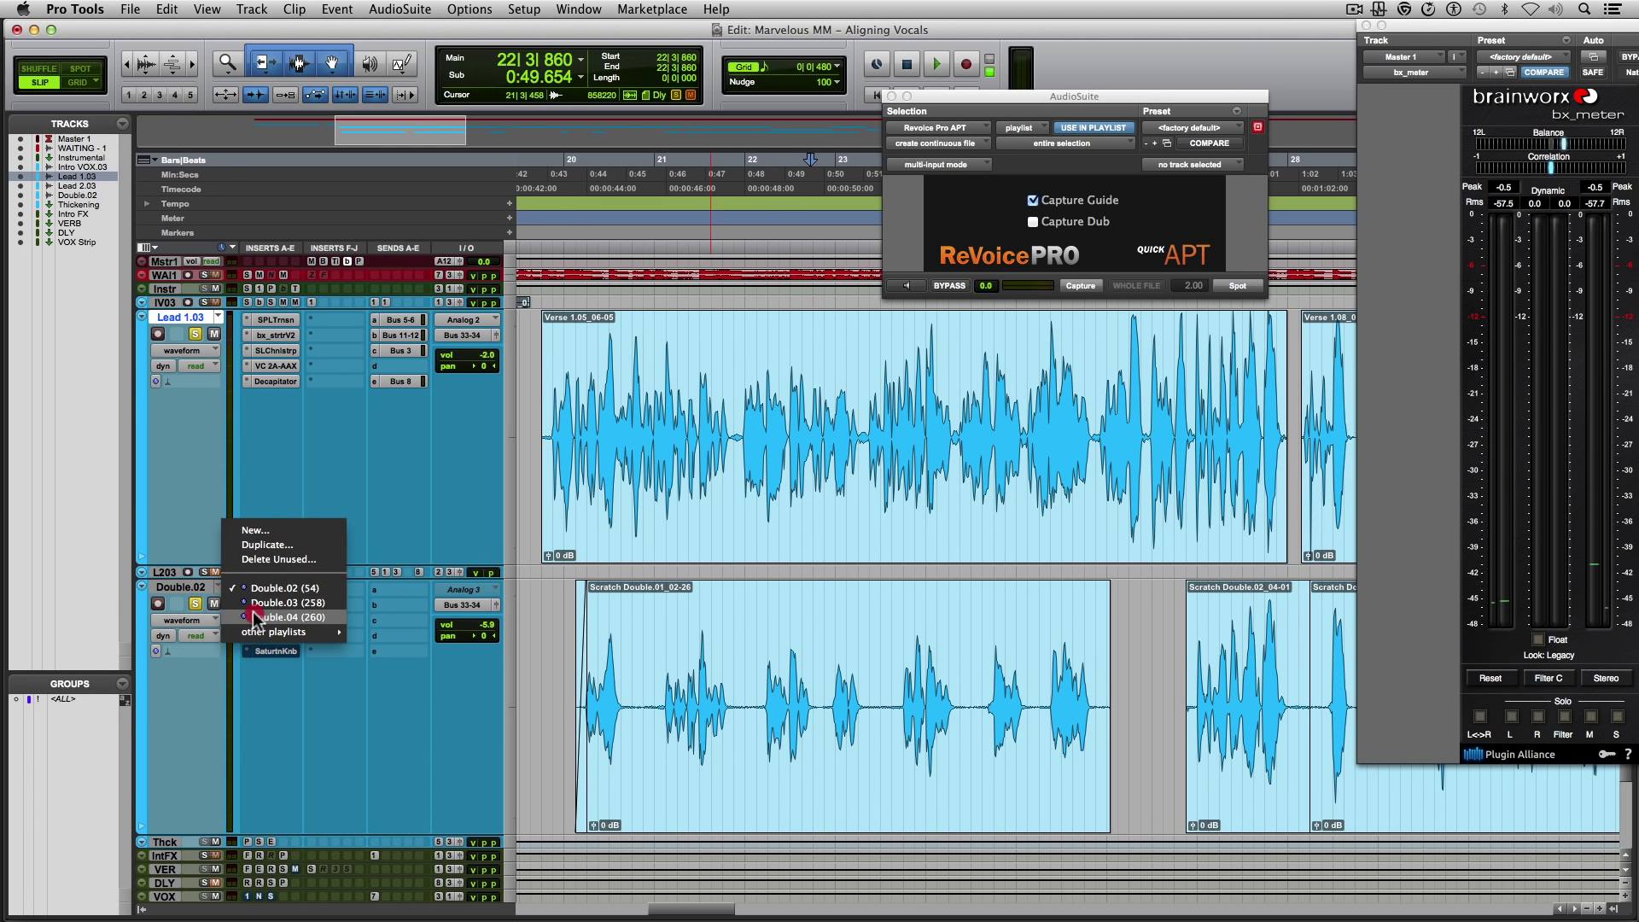
{"action": "left_click", "coordinate": [265, 612]}
{"action": "key", "text": "space"}
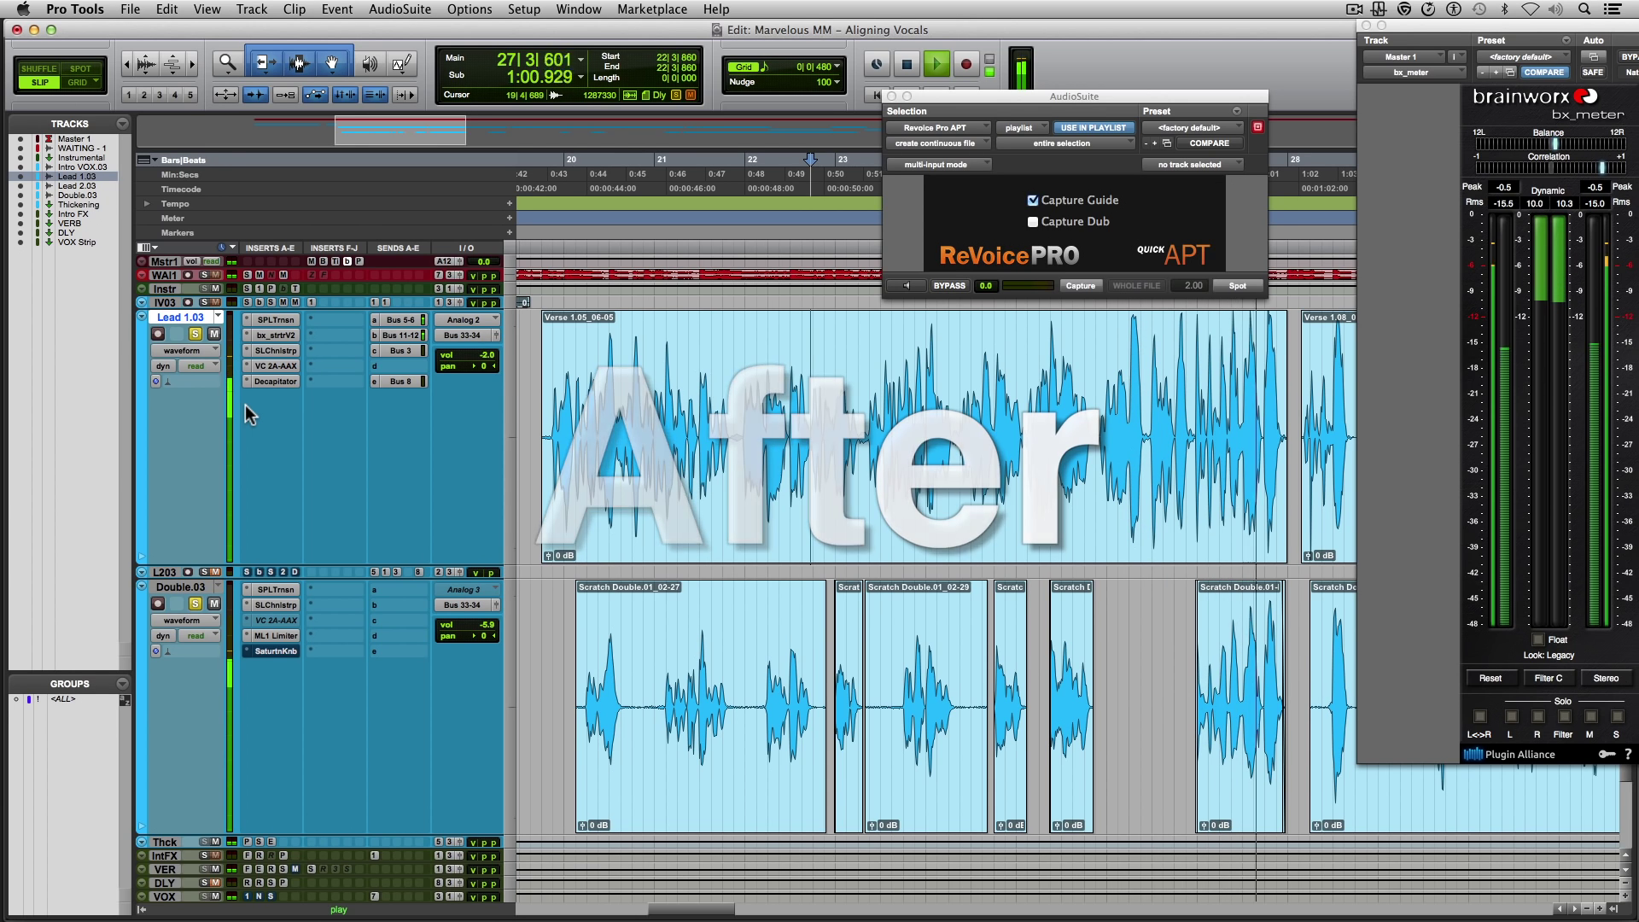
{"action": "key", "text": "space"}
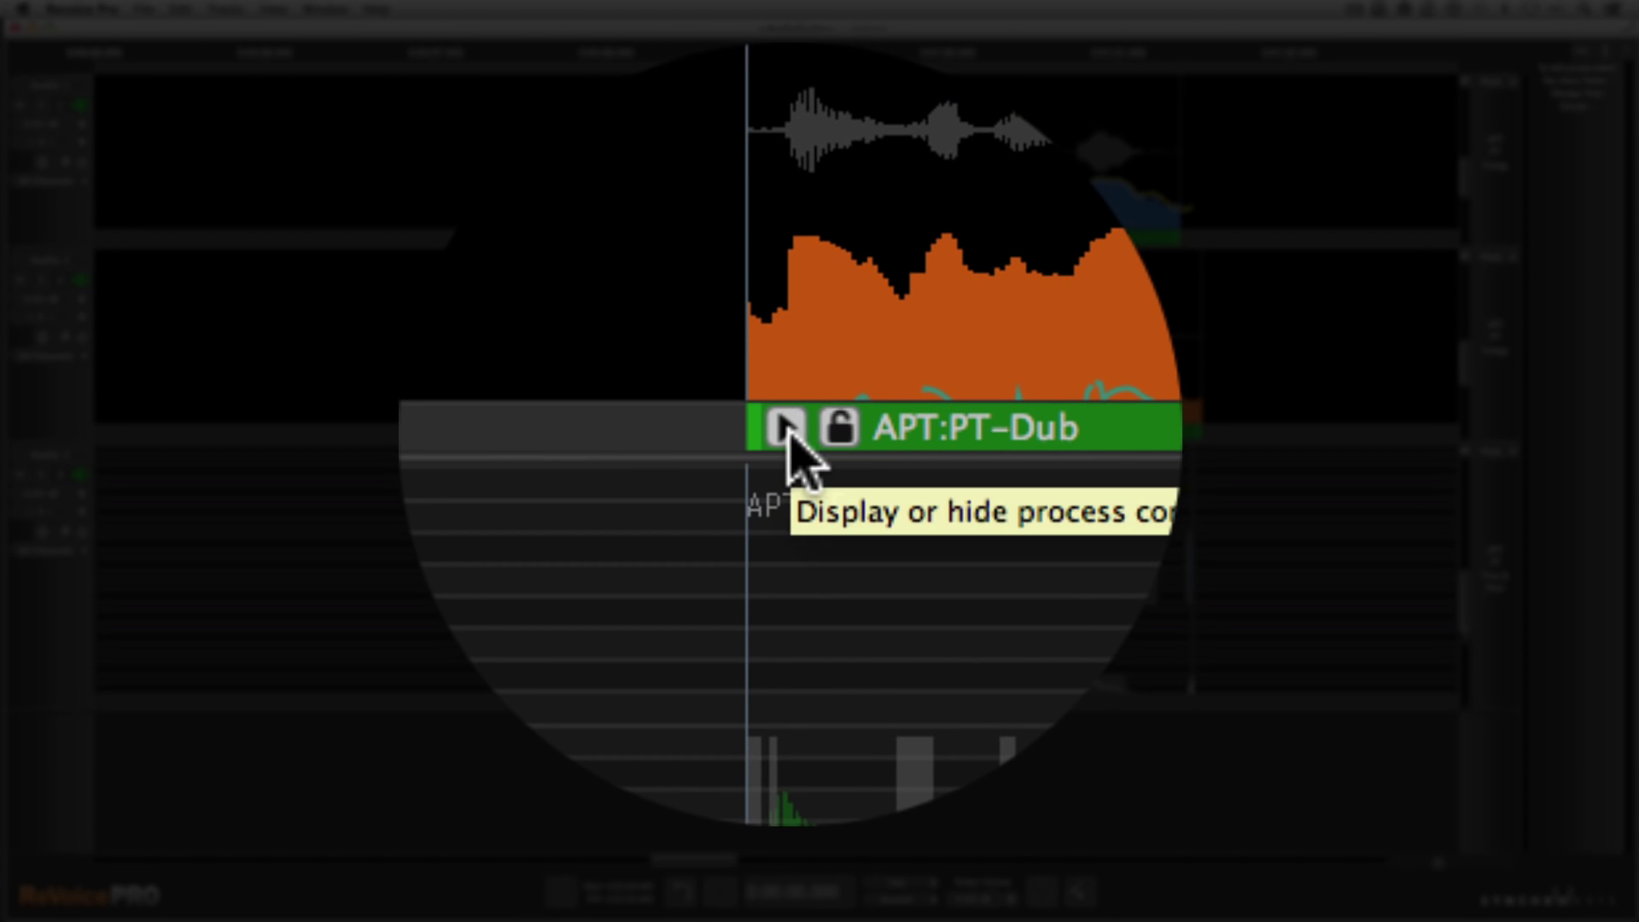
In Revoice Pro, display the APT:PT-Dub process controls clear of the waveforms and view the Alignment flexibility options.
{"action": "left_click", "coordinate": [786, 428]}
{"action": "left_click_drag", "start_coordinate": [850, 446], "coordinate": [501, 156]}
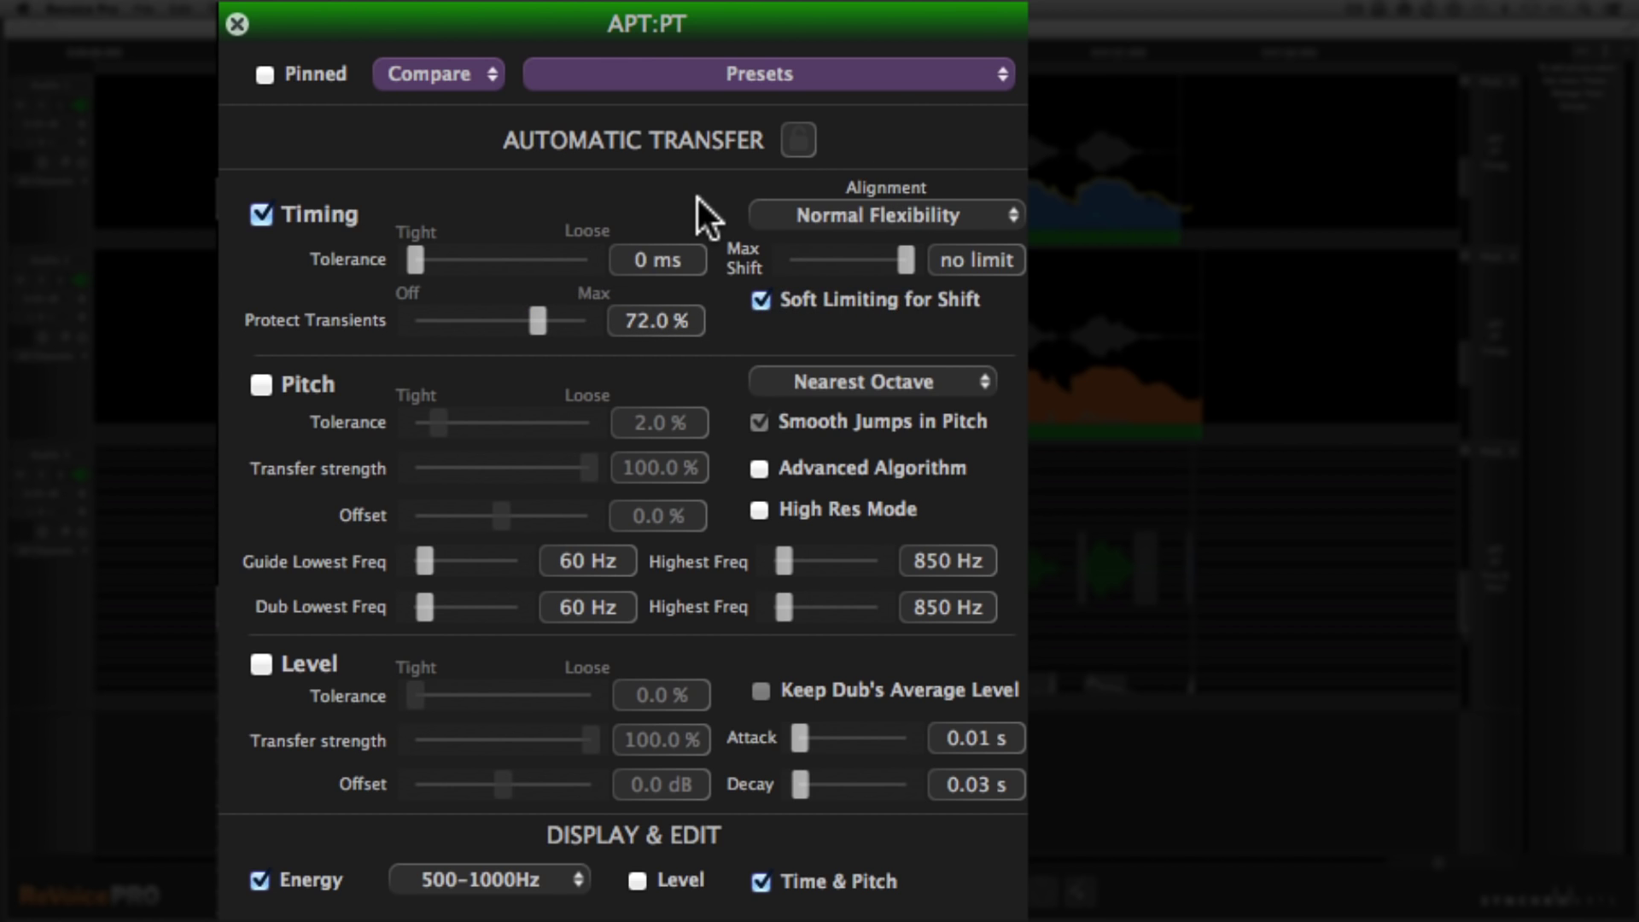
{"action": "left_click", "coordinate": [905, 211]}
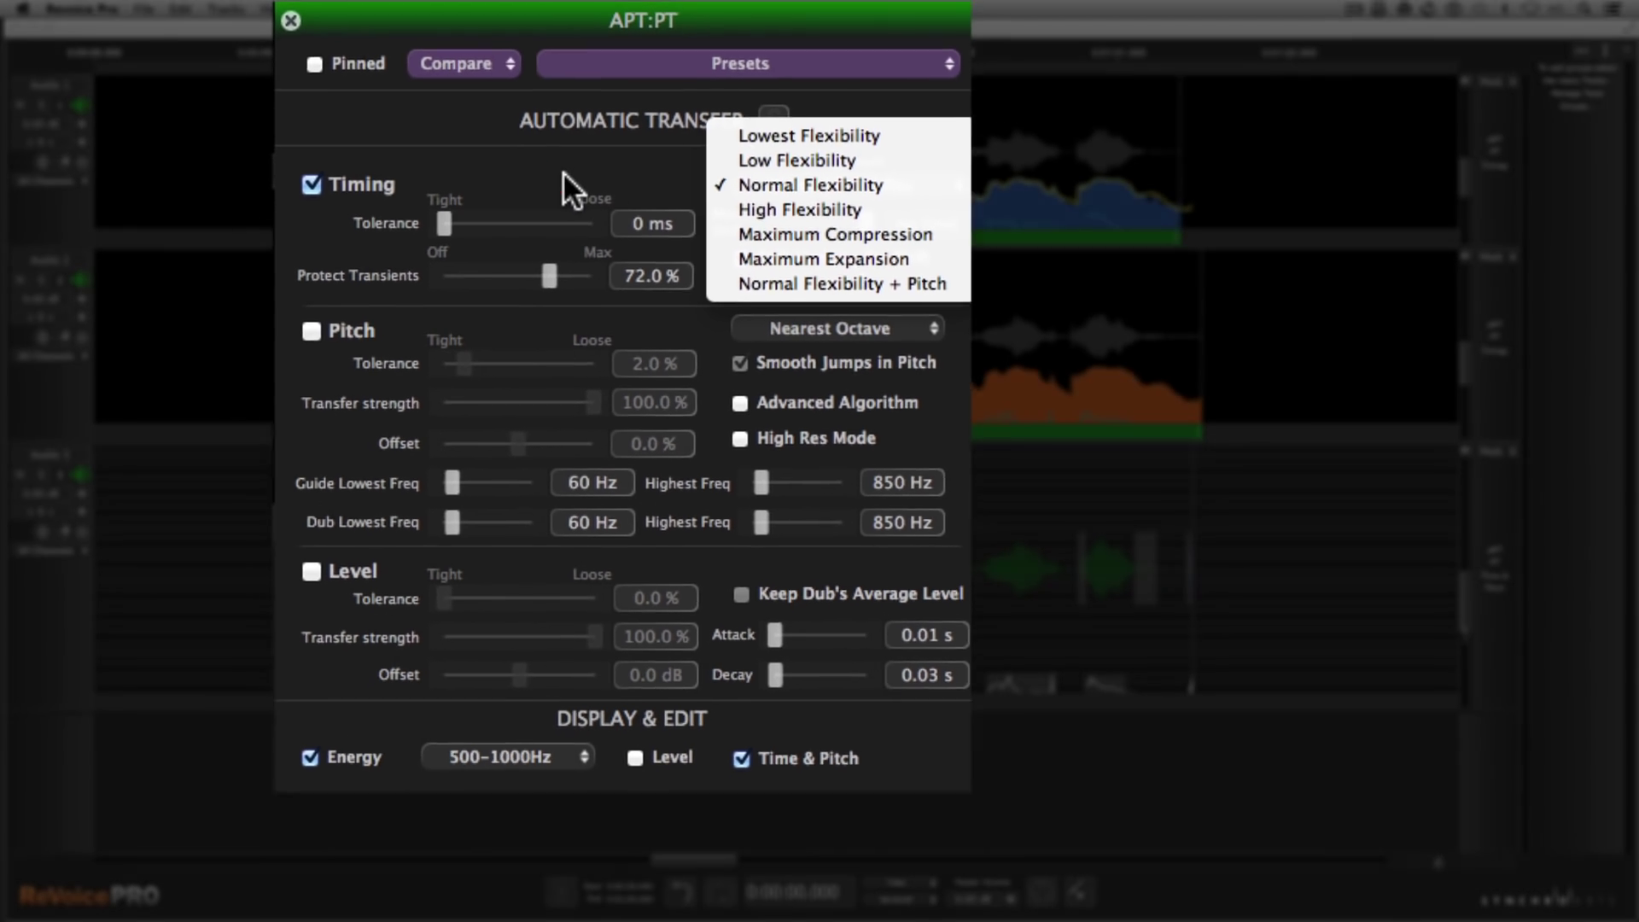
{"action": "left_click", "coordinate": [648, 23]}
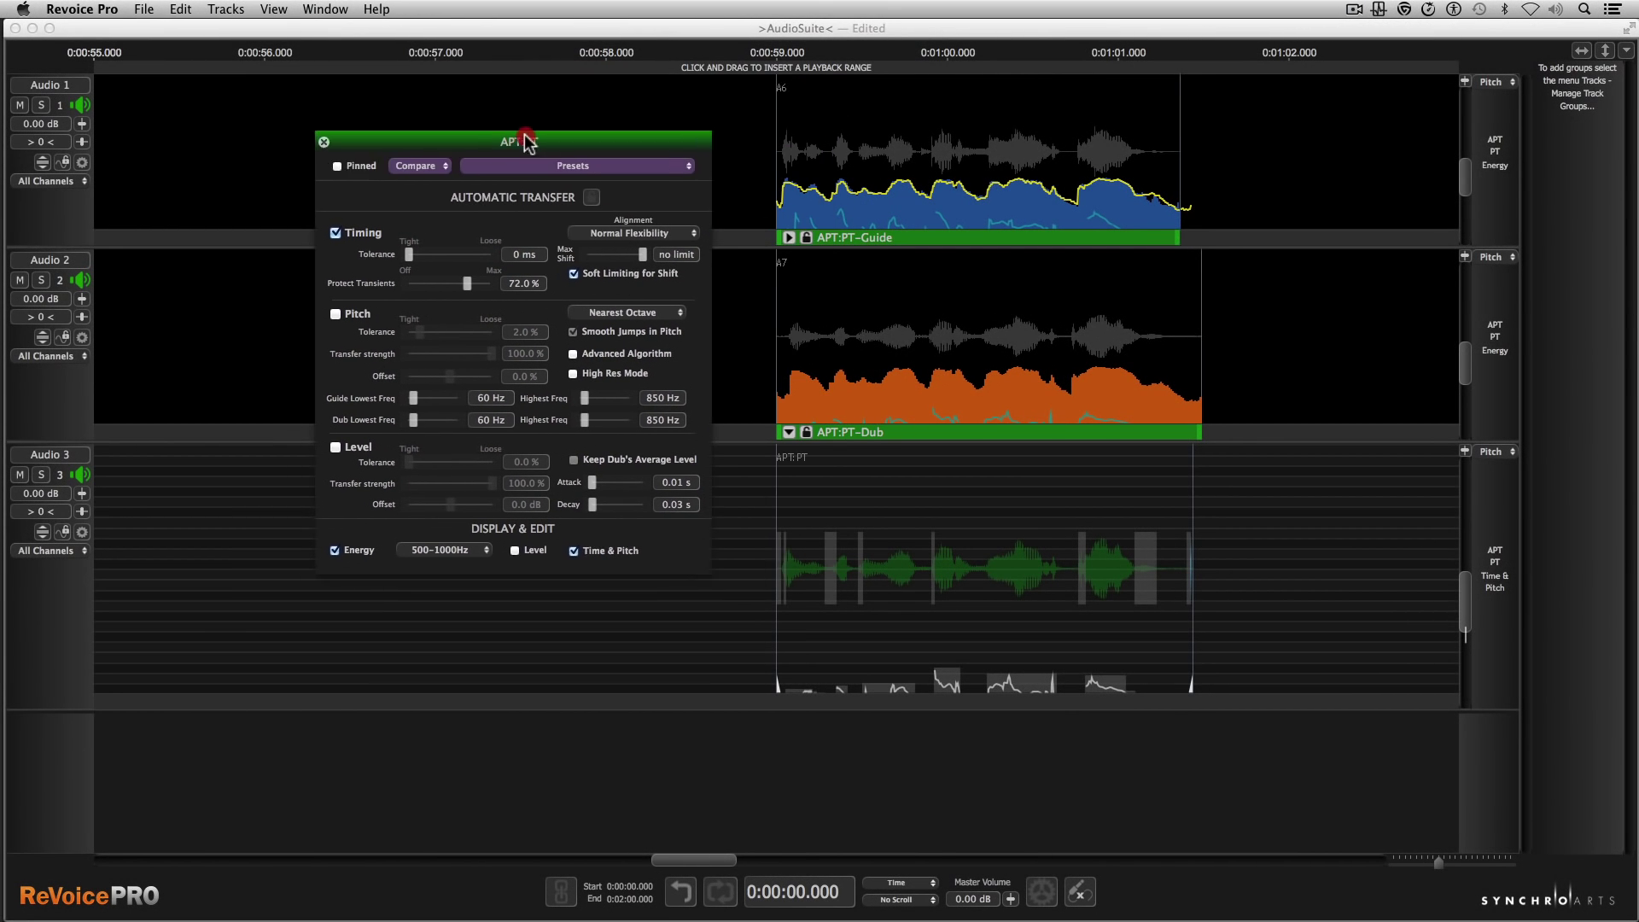
{"action": "left_click_drag", "start_coordinate": [524, 141], "coordinate": [462, 144]}
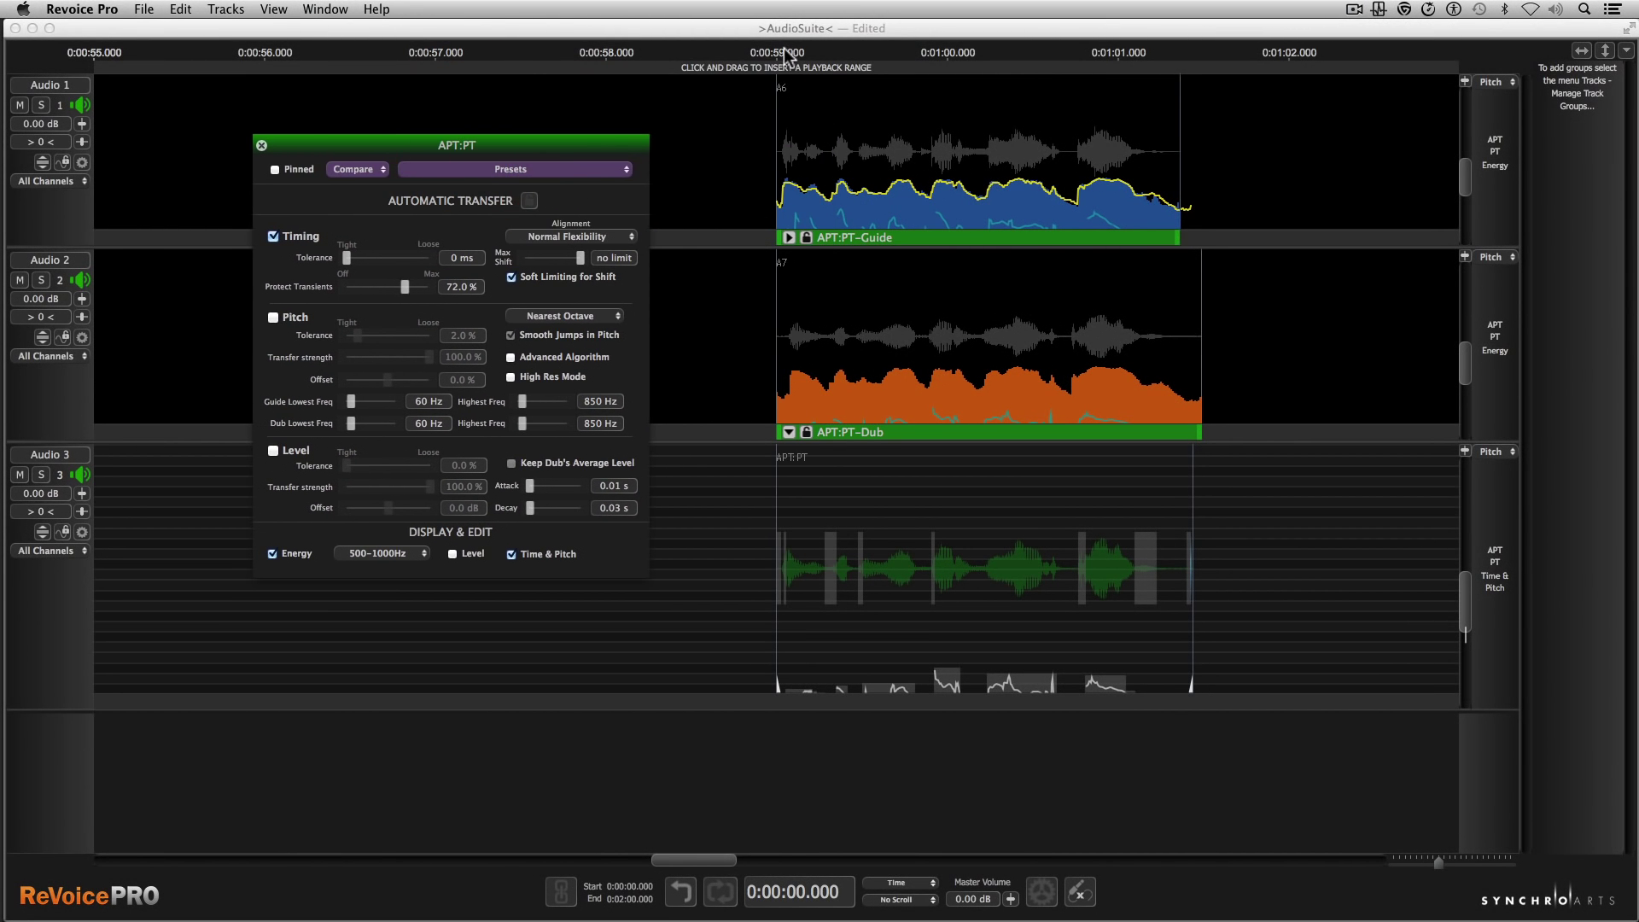
Set the APT:PT alignment to Lowest Flexibility and play the last phrase from about 0:01:01.138.
{"action": "left_click", "coordinate": [786, 56]}
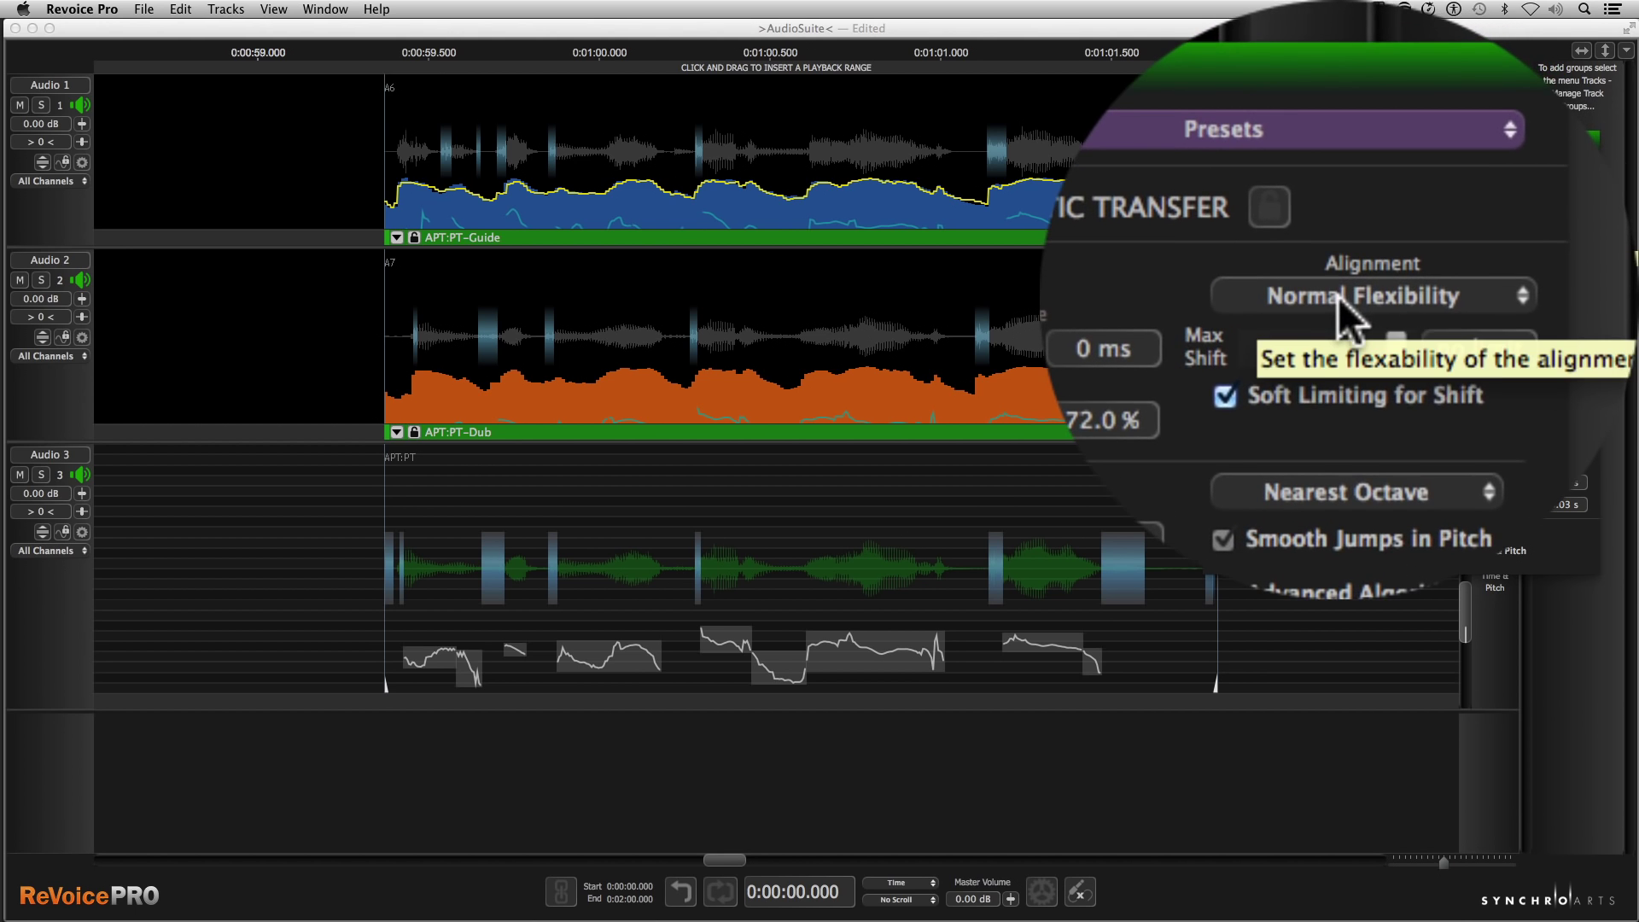
{"action": "left_click", "coordinate": [1461, 243]}
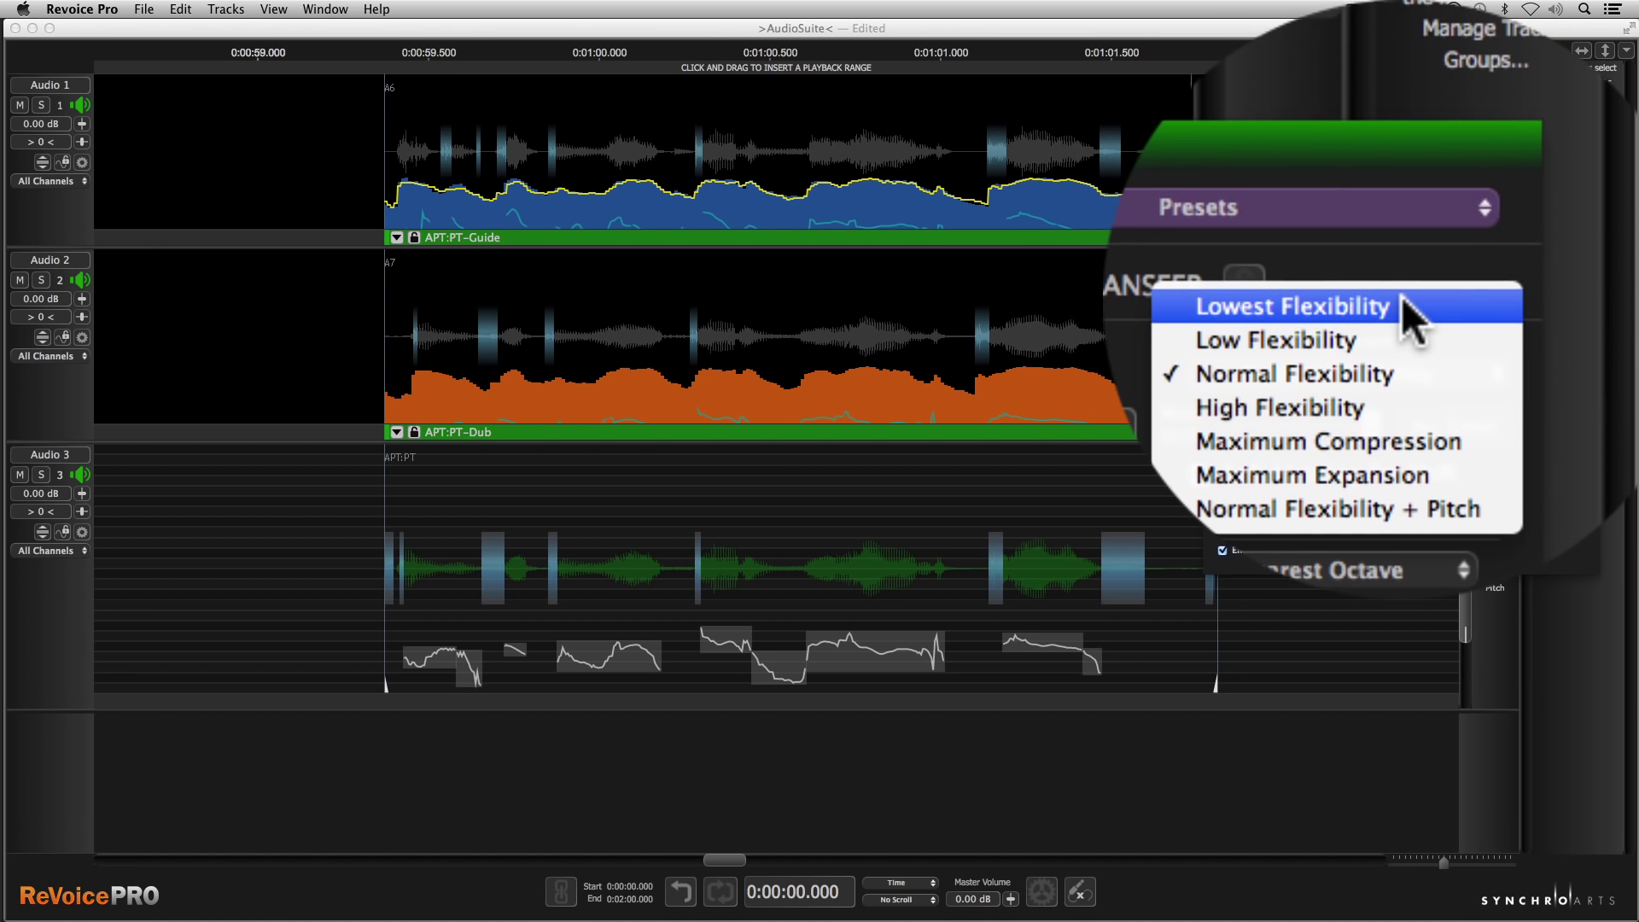
{"action": "left_click", "coordinate": [1541, 207]}
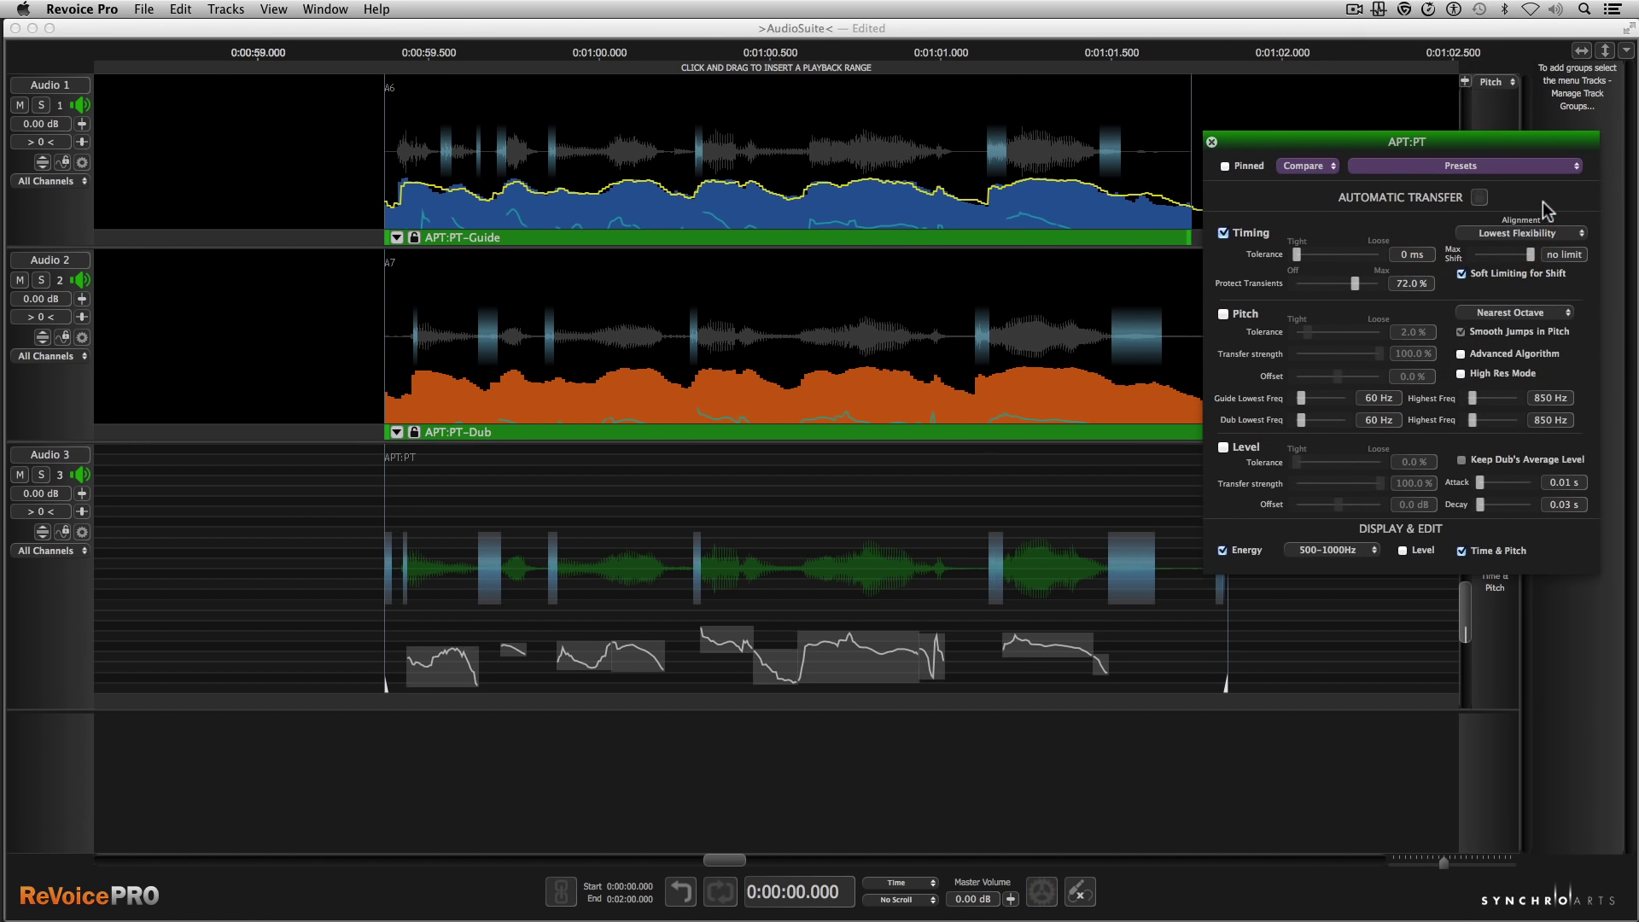
{"action": "left_click", "coordinate": [990, 58]}
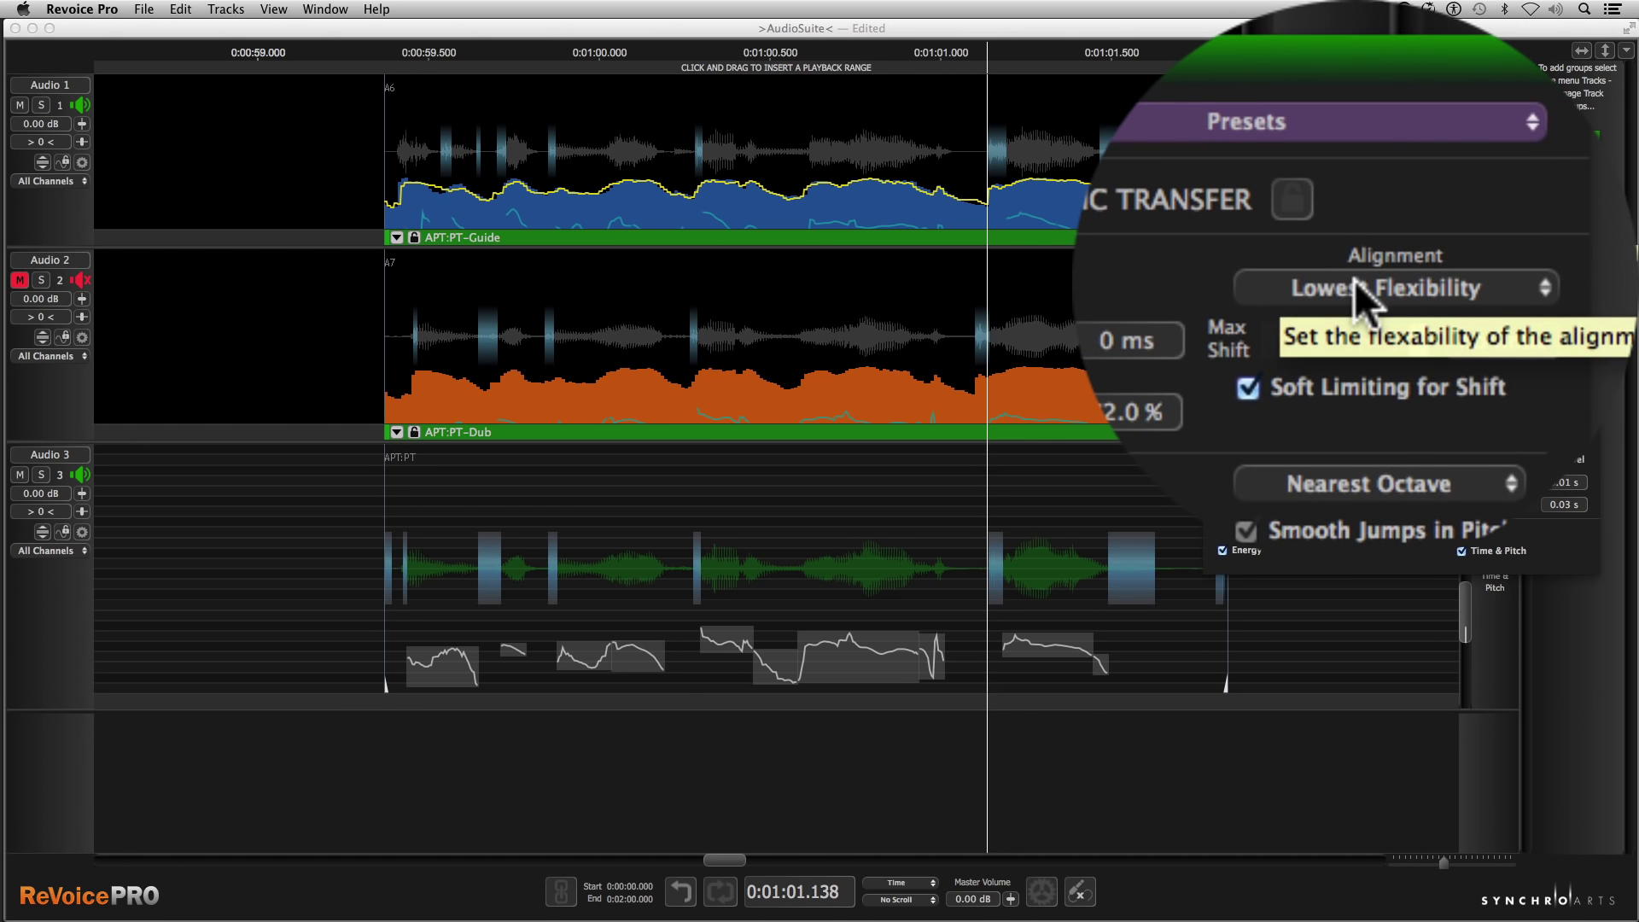
Set the APT:PT alignment to High Flexibility and play back the last phrase again.
{"action": "left_click", "coordinate": [1355, 286]}
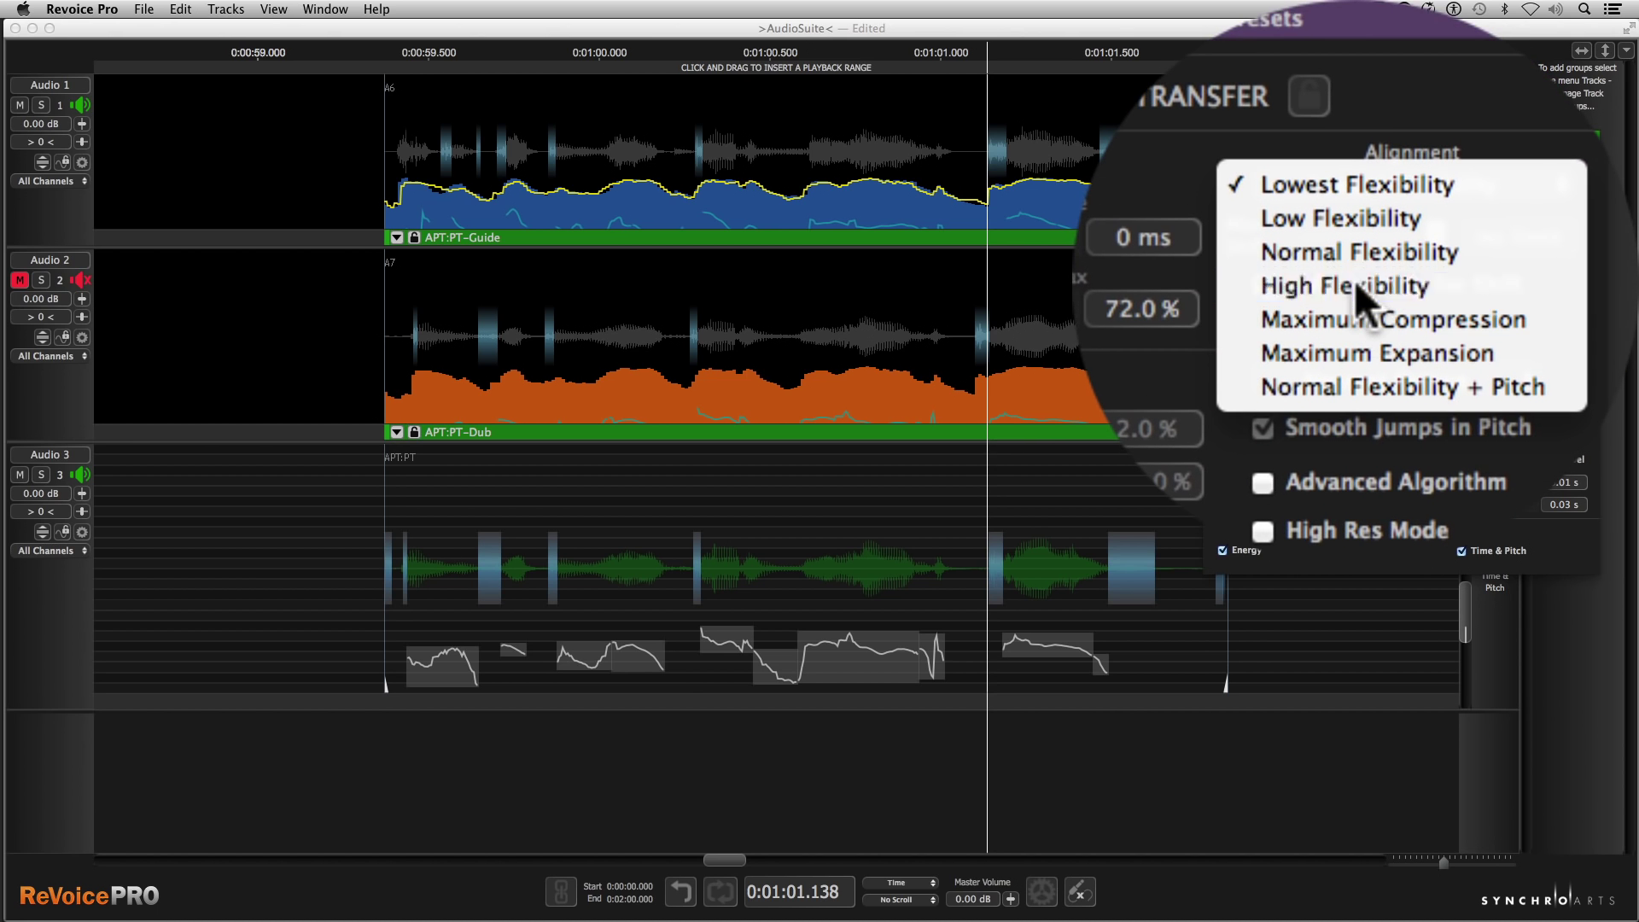
{"action": "left_click", "coordinate": [1355, 286]}
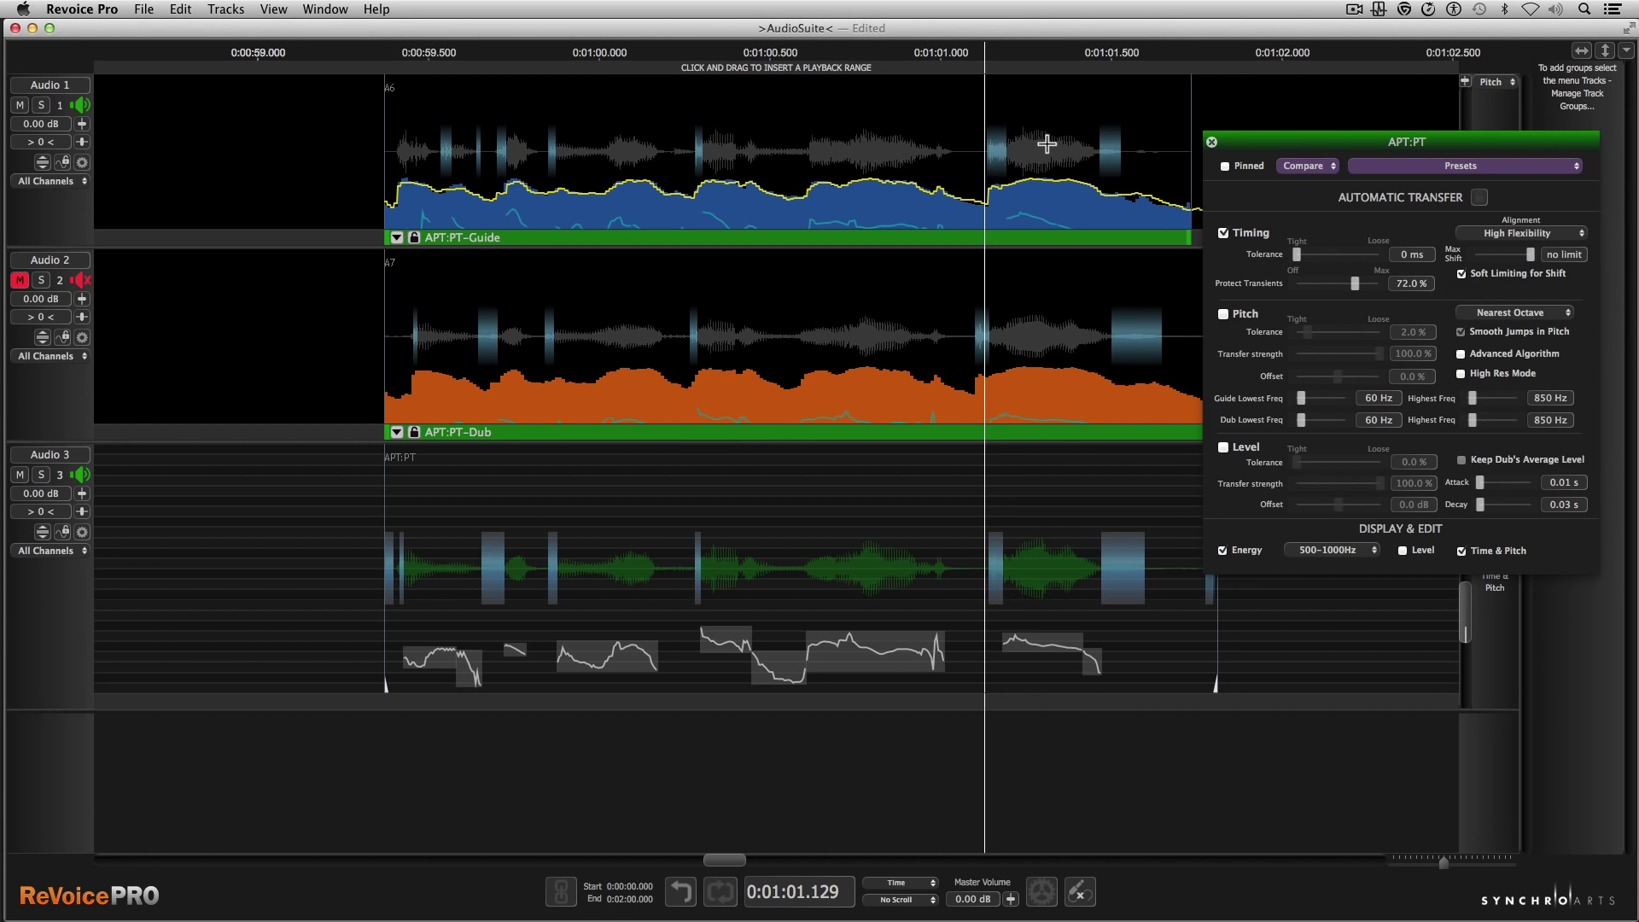
{"action": "left_click_drag", "start_coordinate": [986, 50], "coordinate": [1101, 49]}
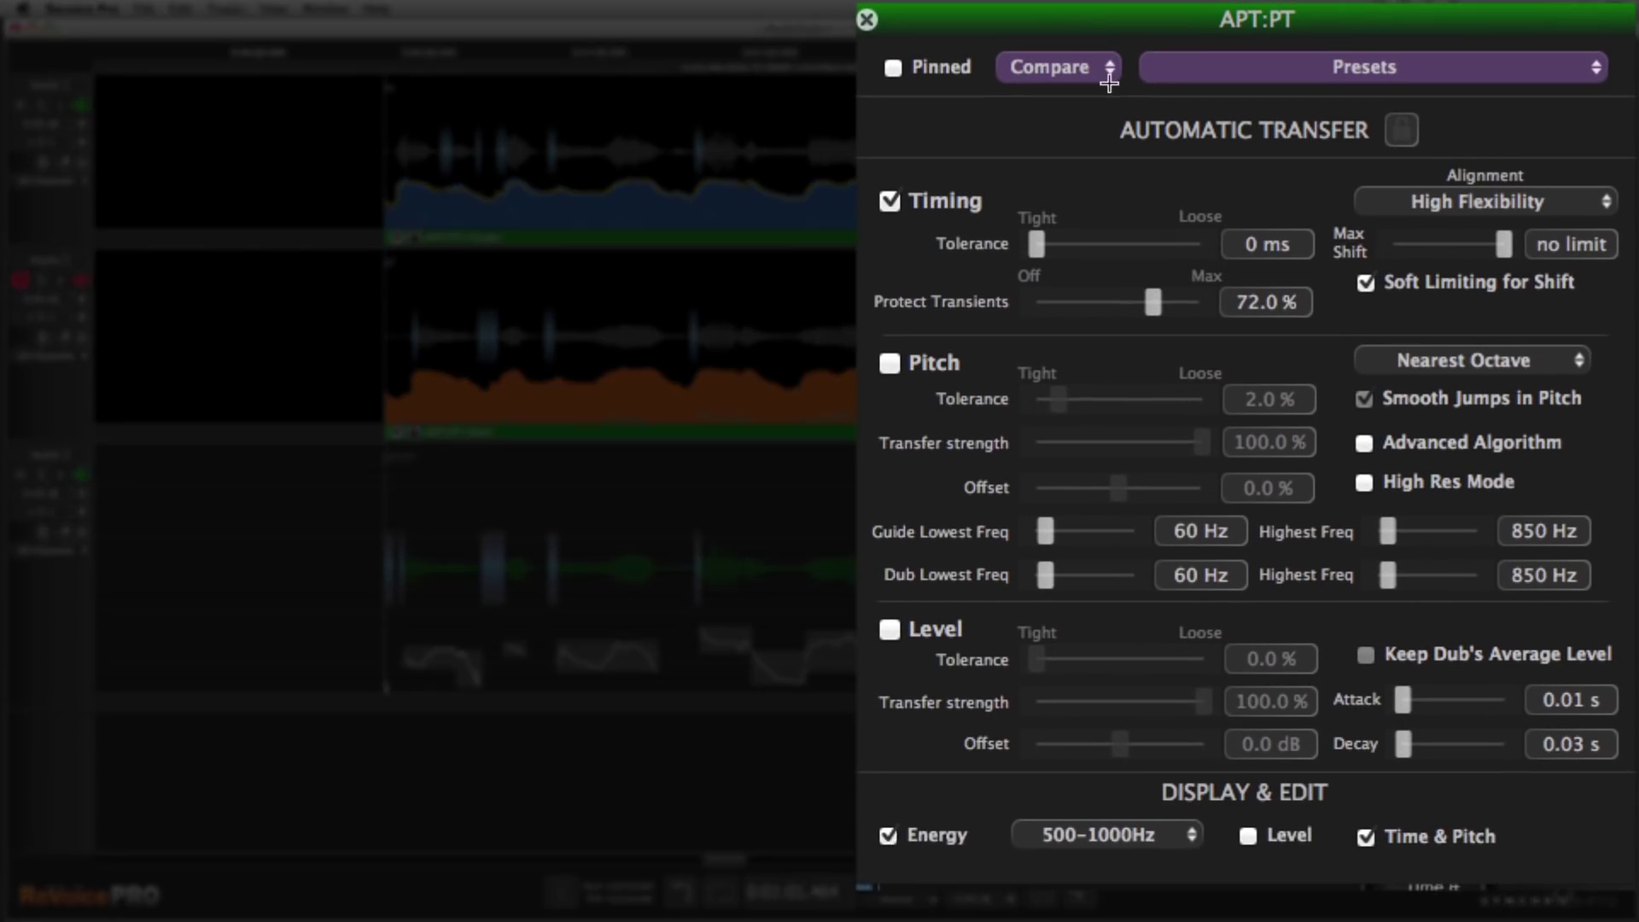
Compare the Low and High Flexibility choices among the APT:PT Timing alignment options, and examine the Pitch transfer option.
{"action": "left_click", "coordinate": [1426, 212]}
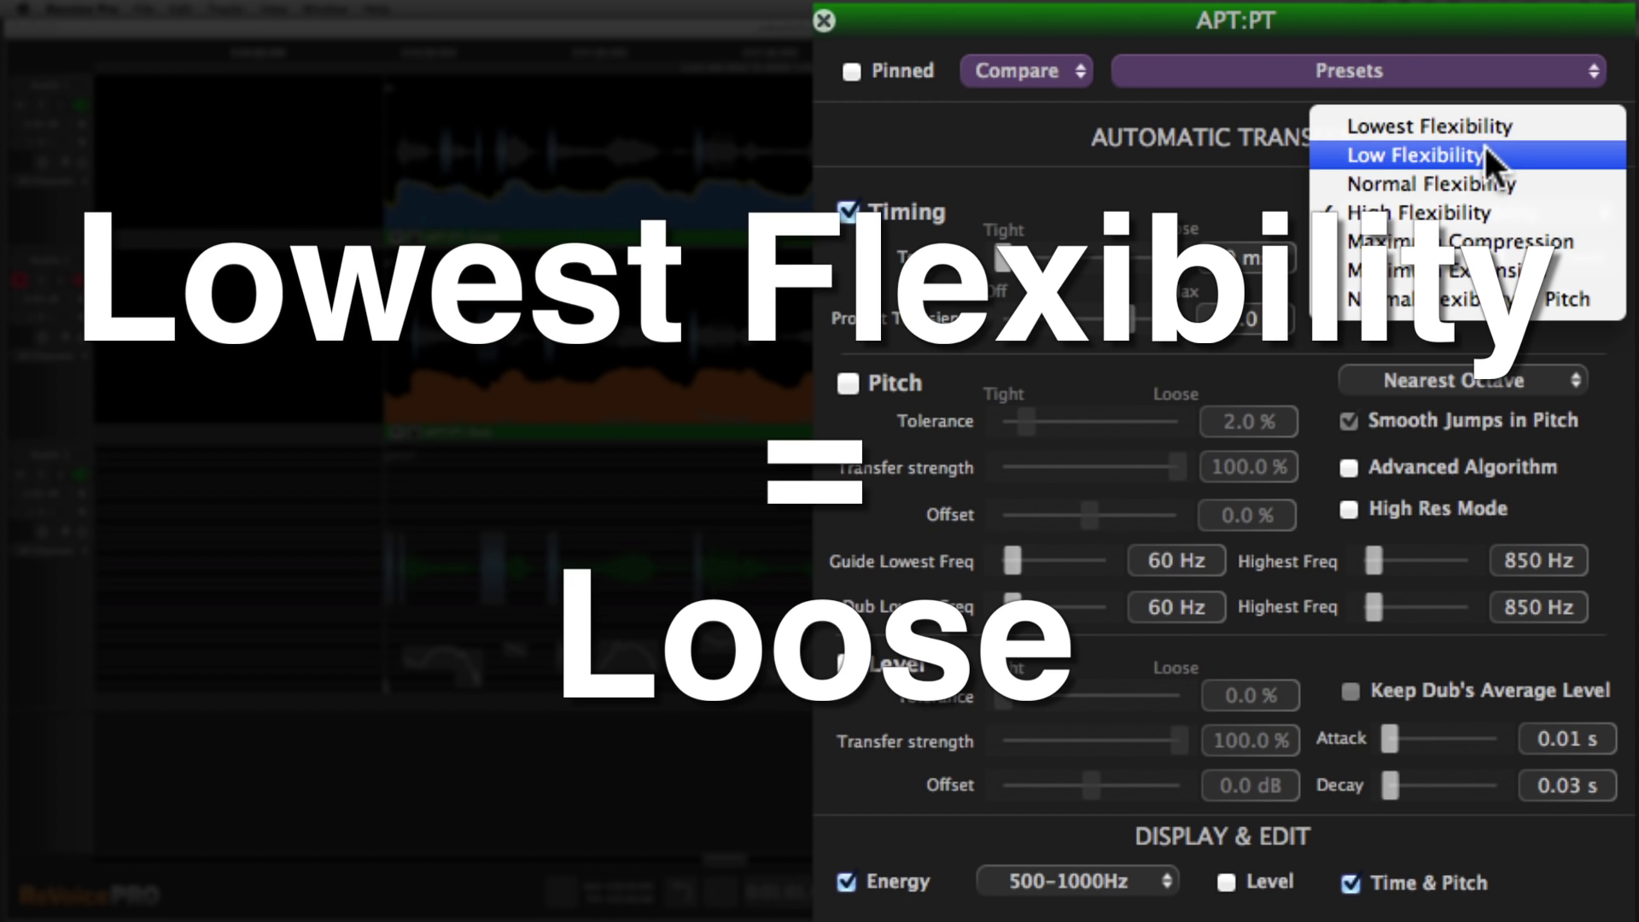
{"action": "left_click", "coordinate": [1274, 189]}
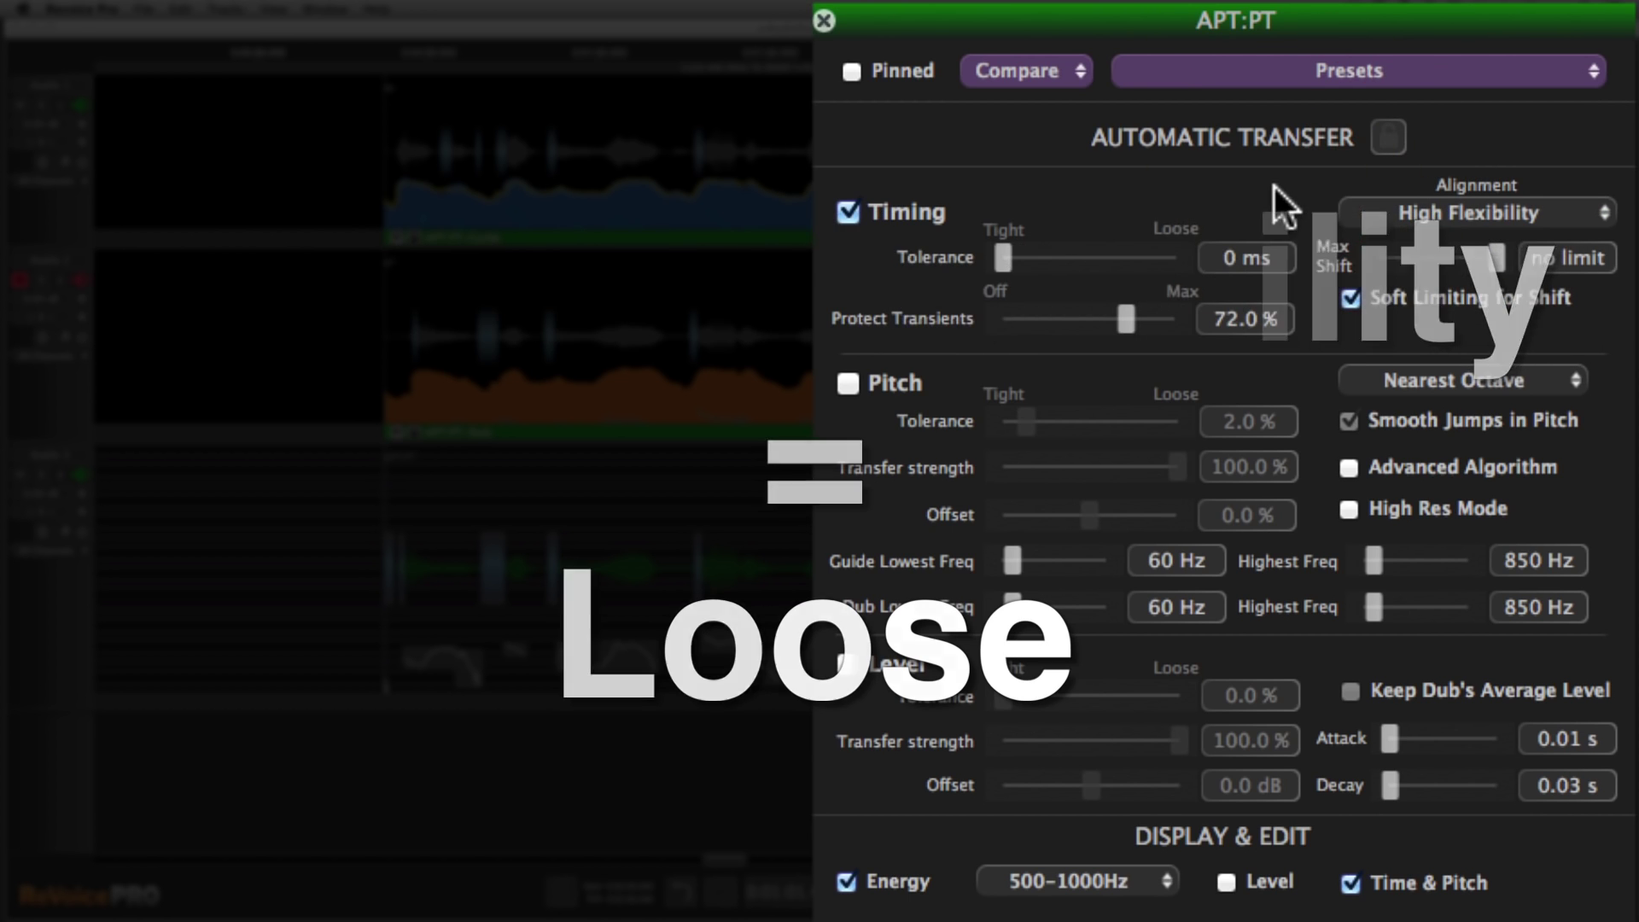
{"action": "left_click", "coordinate": [1446, 209]}
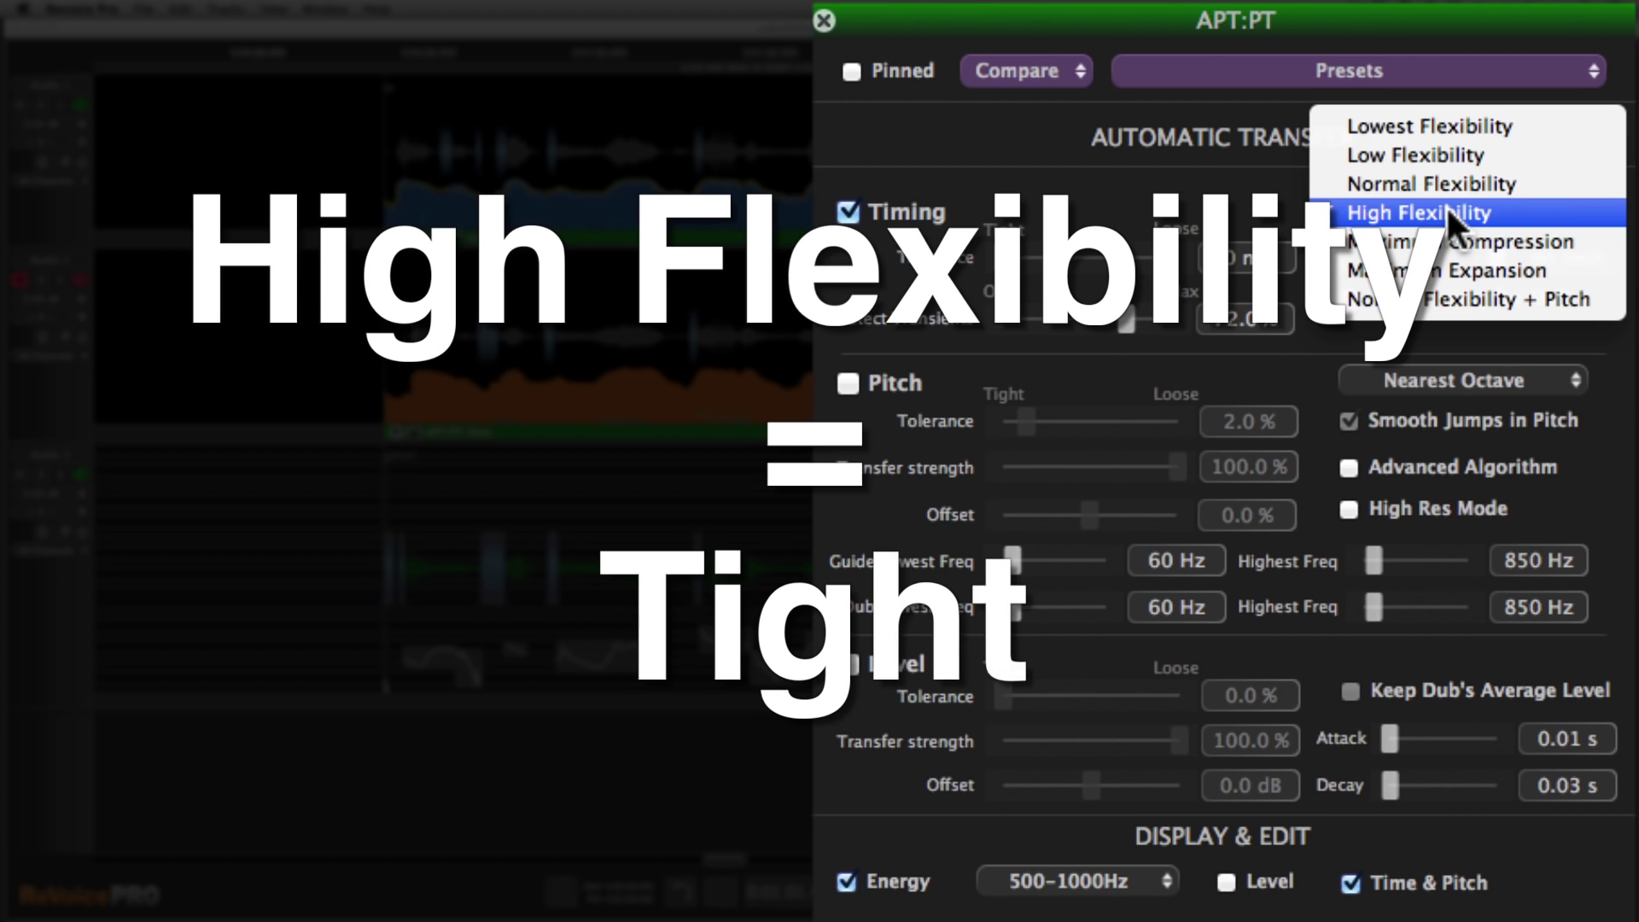
{"action": "left_click", "coordinate": [1446, 212]}
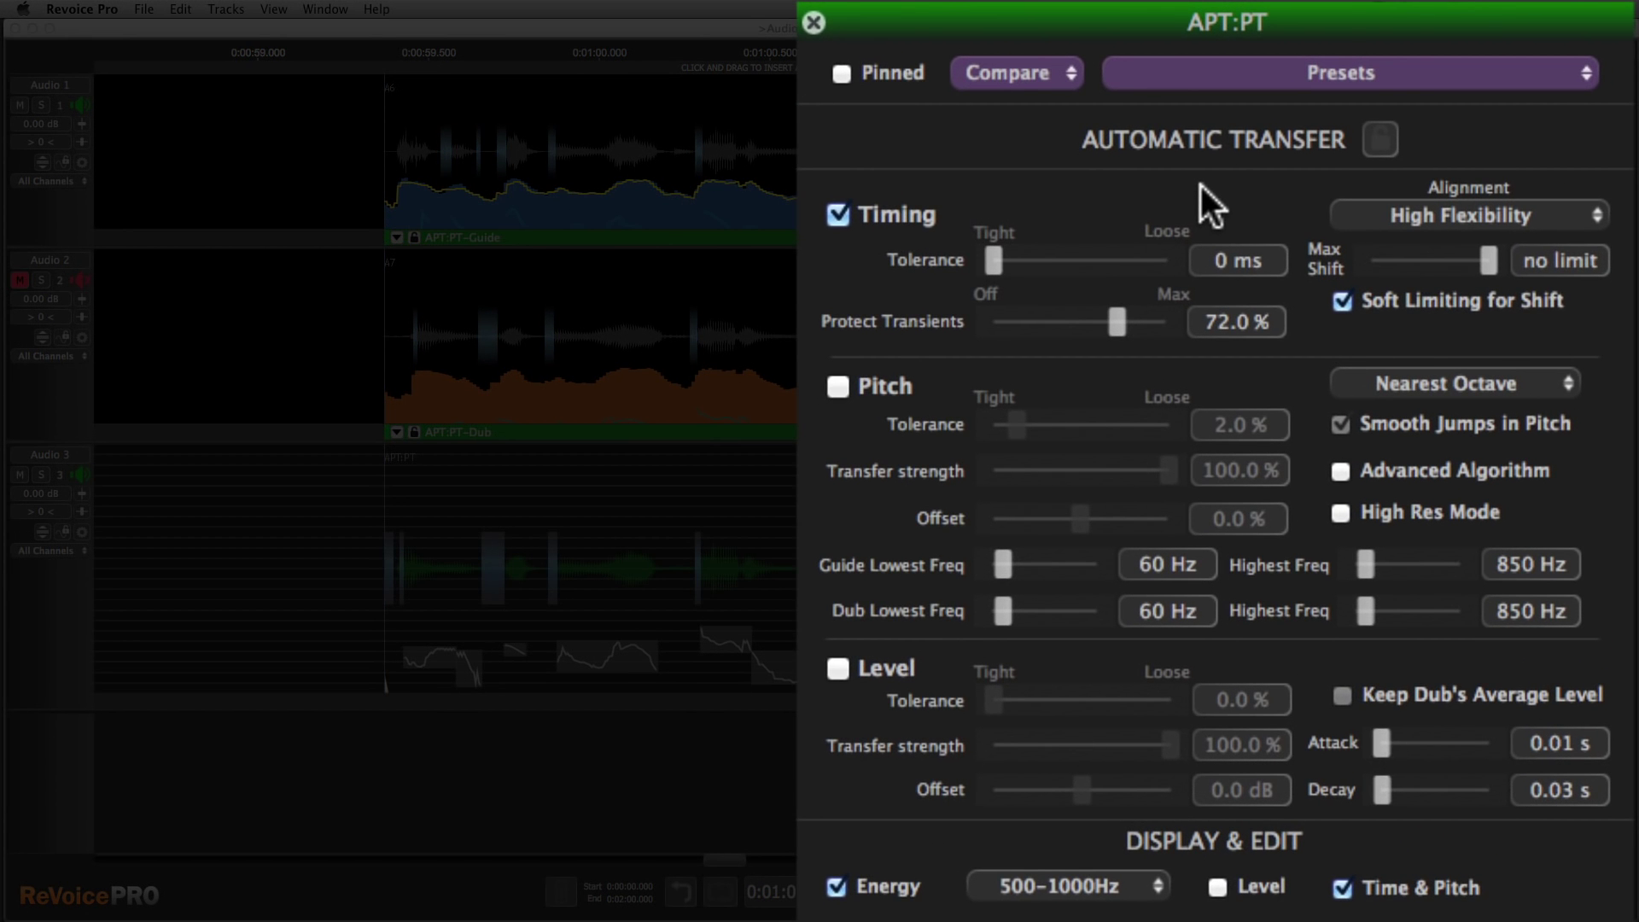
{"action": "left_click", "coordinate": [841, 384]}
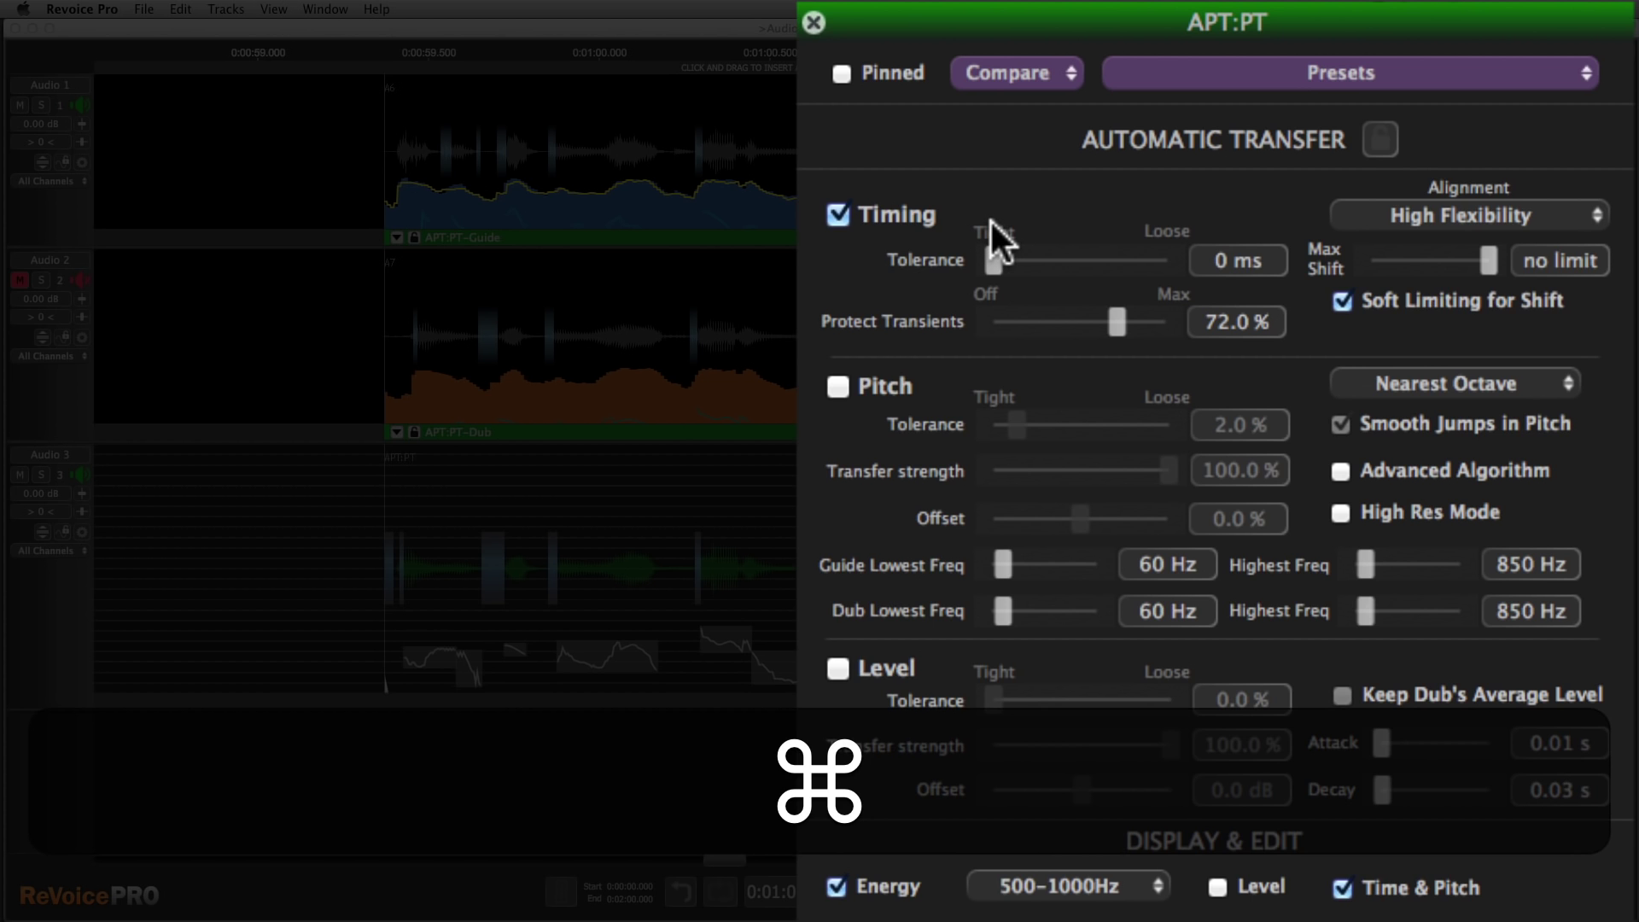
Switch to Pro Tools and spot the reprocessed Revoice Pro APT audio onto the selected phrase of the Double.04 playlist.
{"action": "key", "text": "cmd+Tab"}
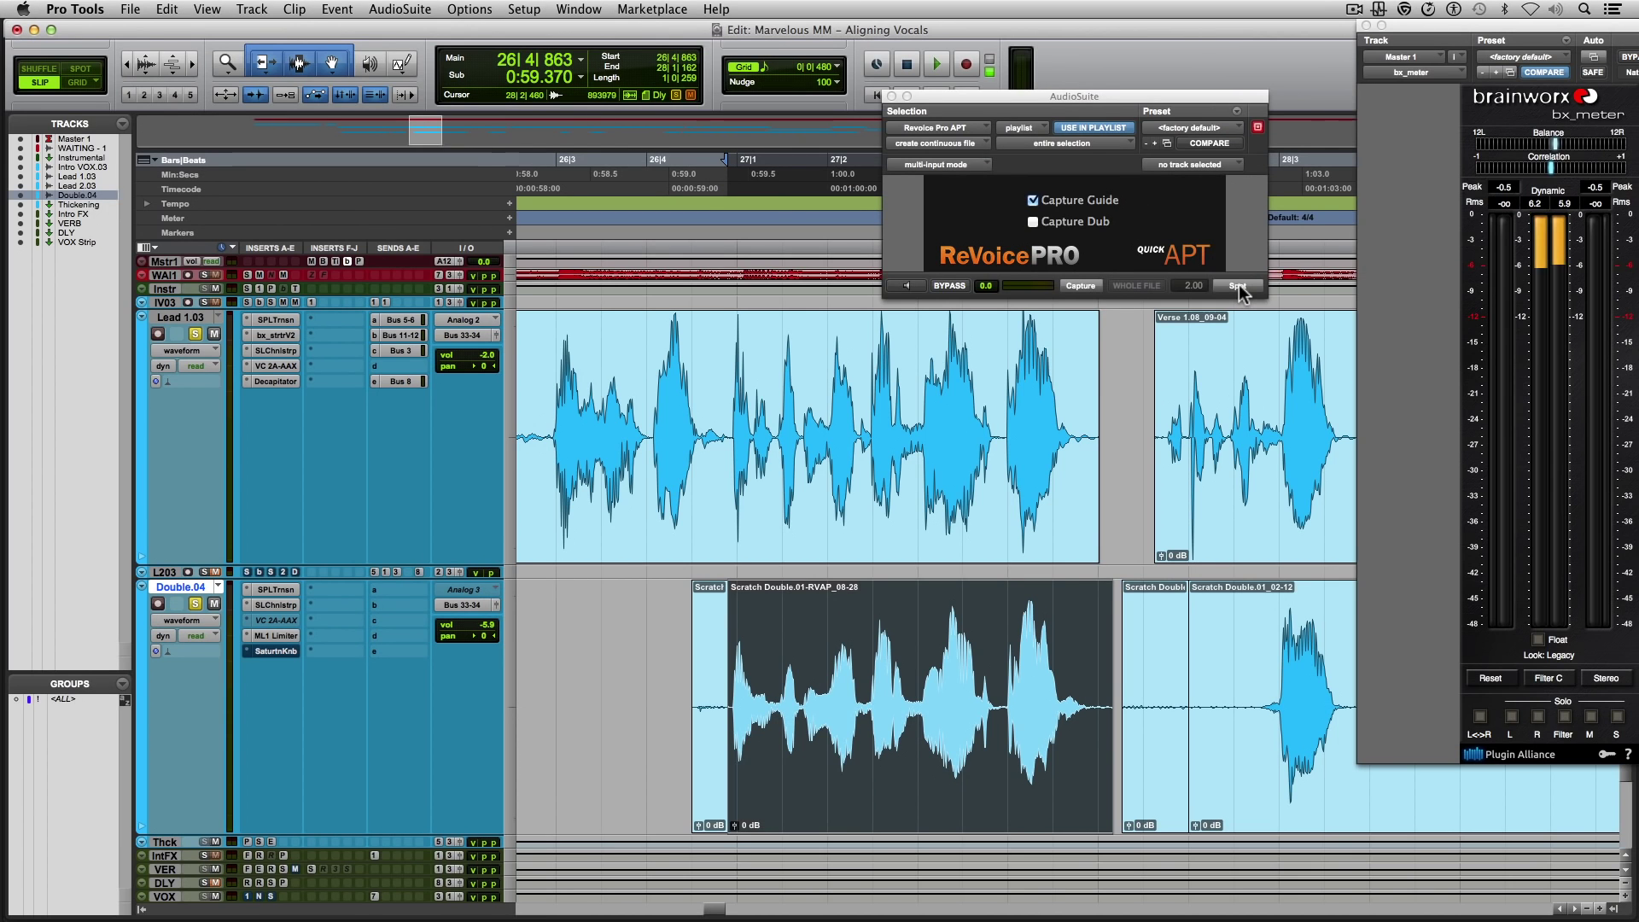
{"action": "left_click", "coordinate": [1238, 287]}
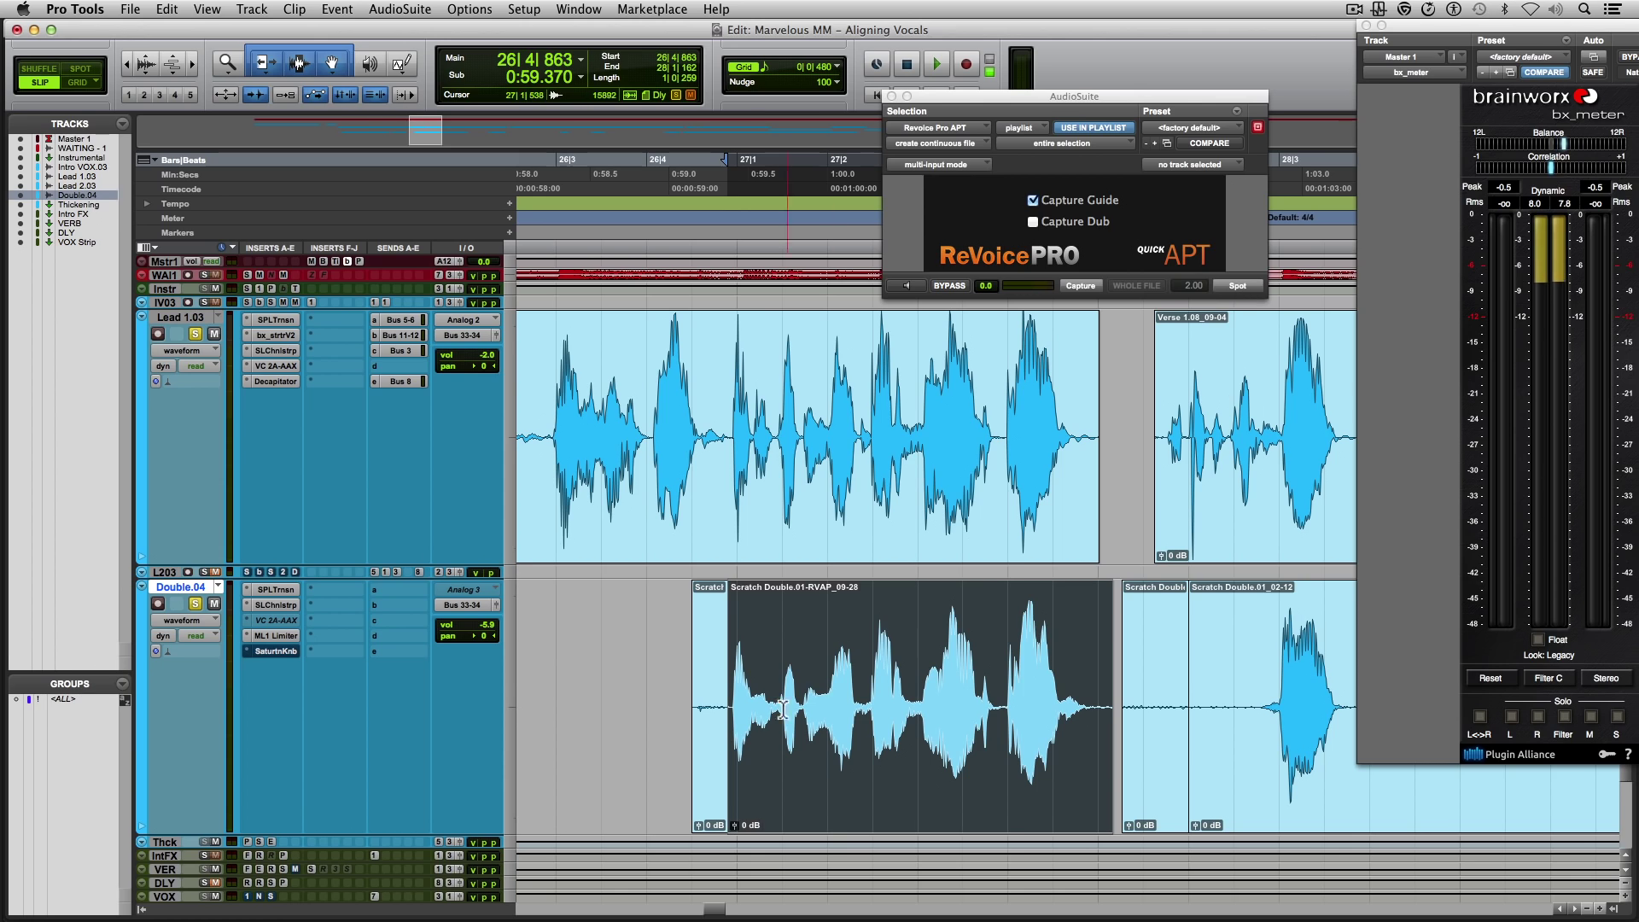